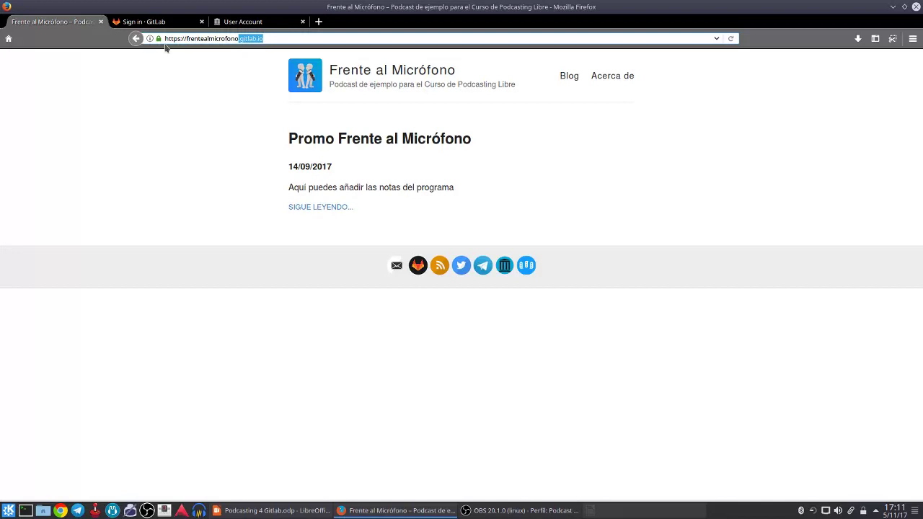
# - Sign in to GitLab with the saved podcast account's e-mail and password, enabling Remember me
pyautogui.click(165, 22)
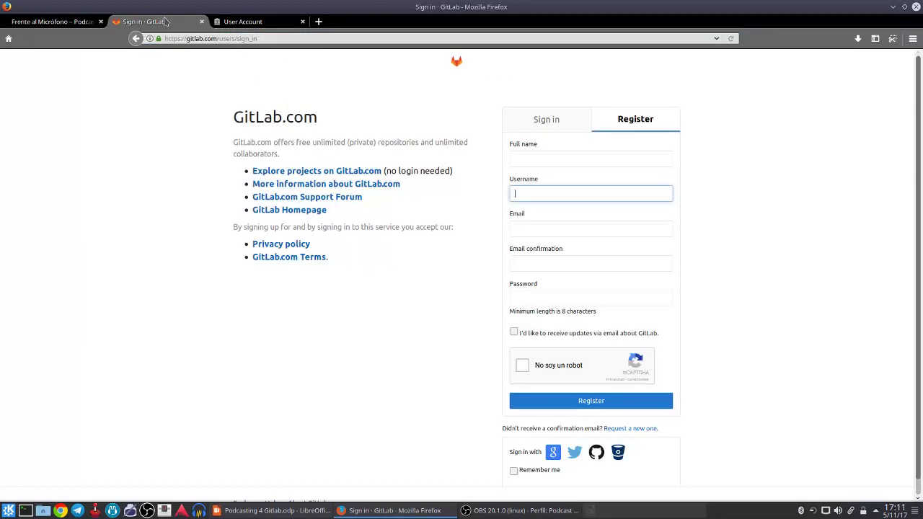
pyautogui.click(549, 191)
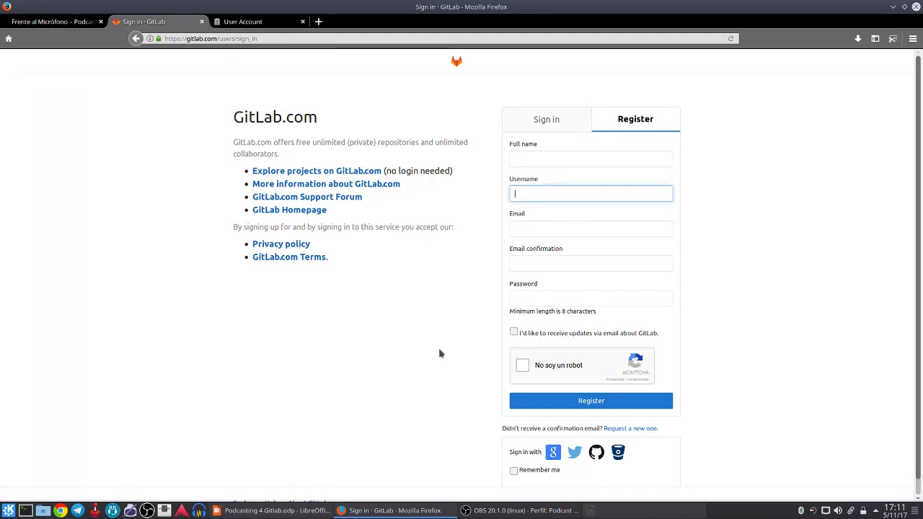
pyautogui.click(556, 123)
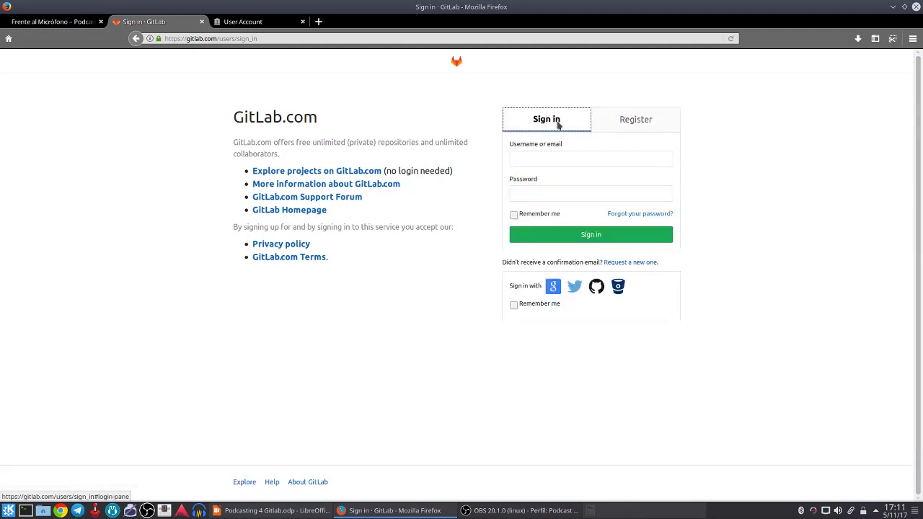
pyautogui.click(561, 165)
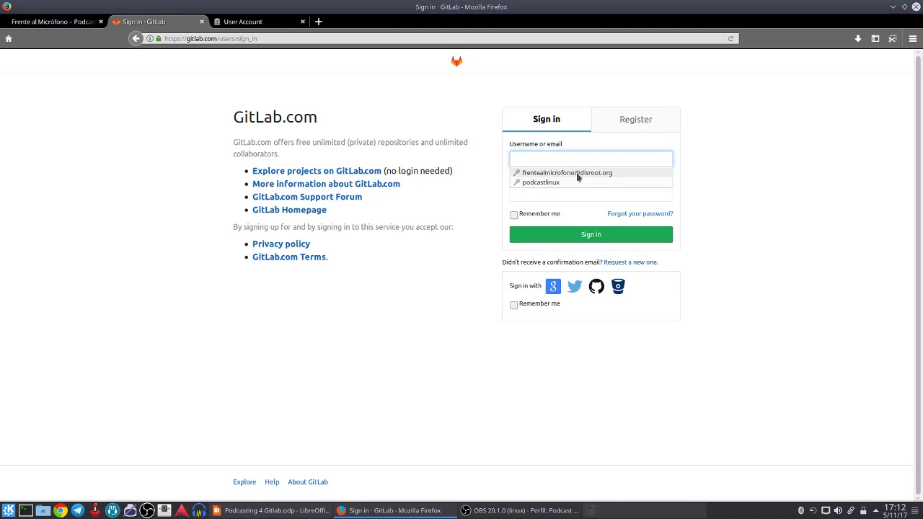
pyautogui.click(564, 173)
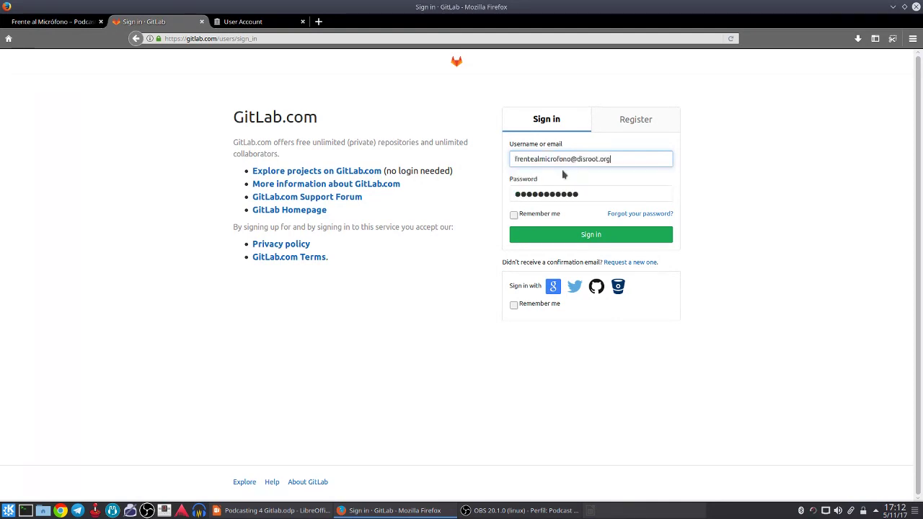
pyautogui.click(513, 215)
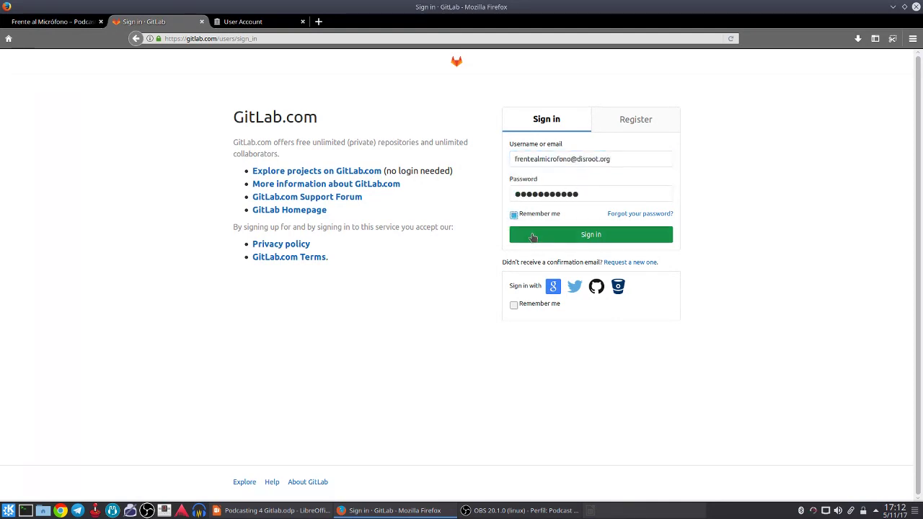
pyautogui.click(533, 237)
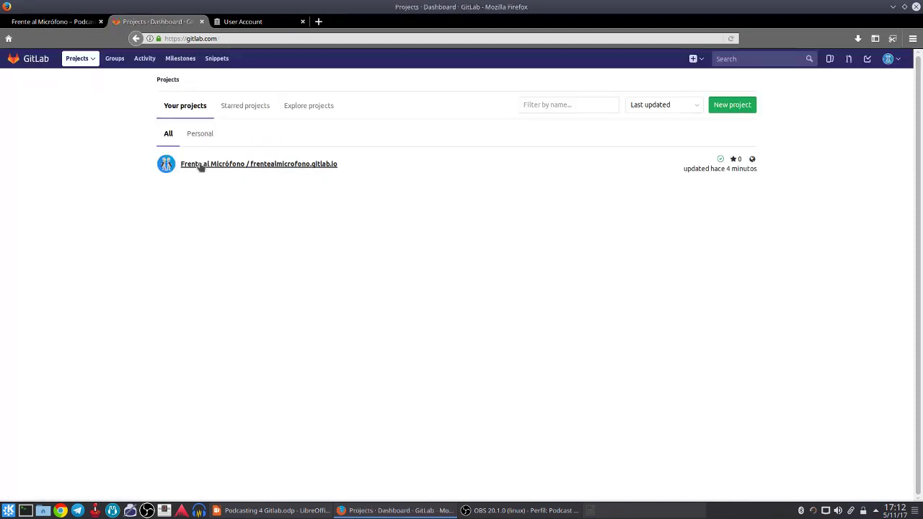
pyautogui.click(67, 25)
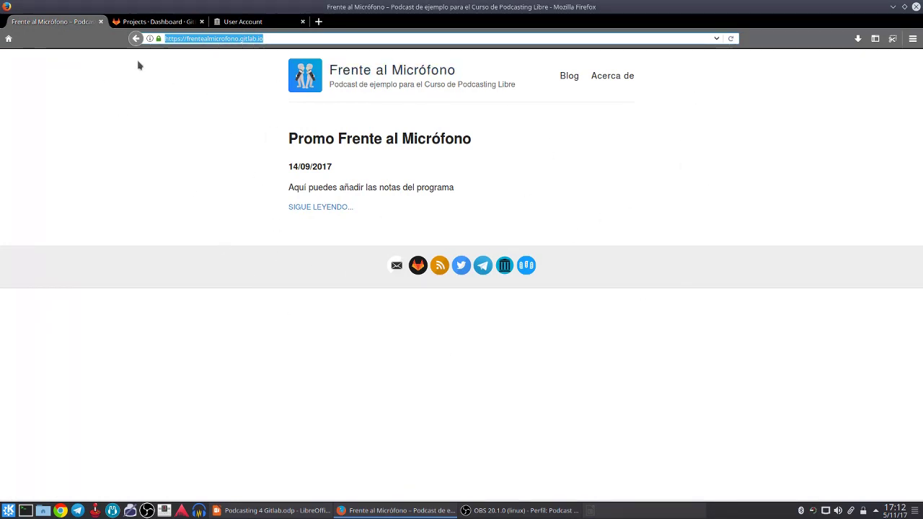
pyautogui.click(130, 21)
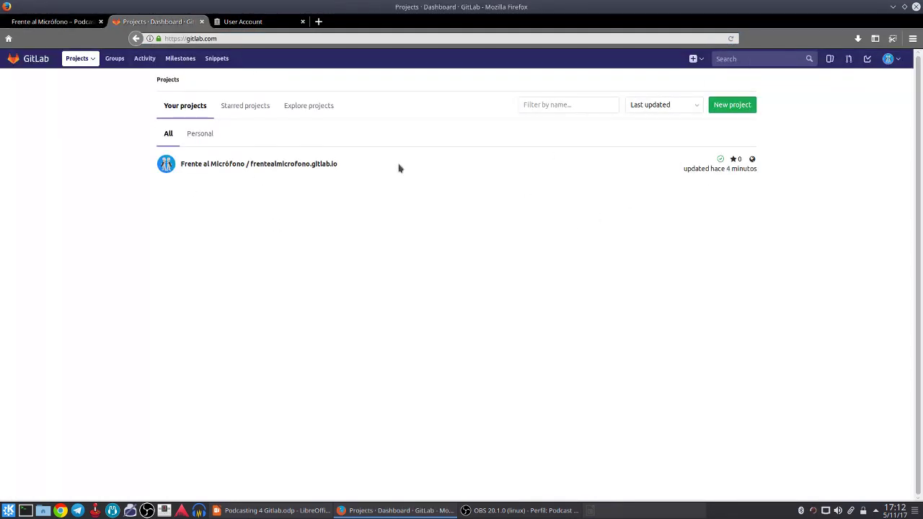
# - Search GitLab for "podcastlinux" and open the Podcast Linux / frentealmicrofono.gitlab.io project
pyautogui.click(759, 60)
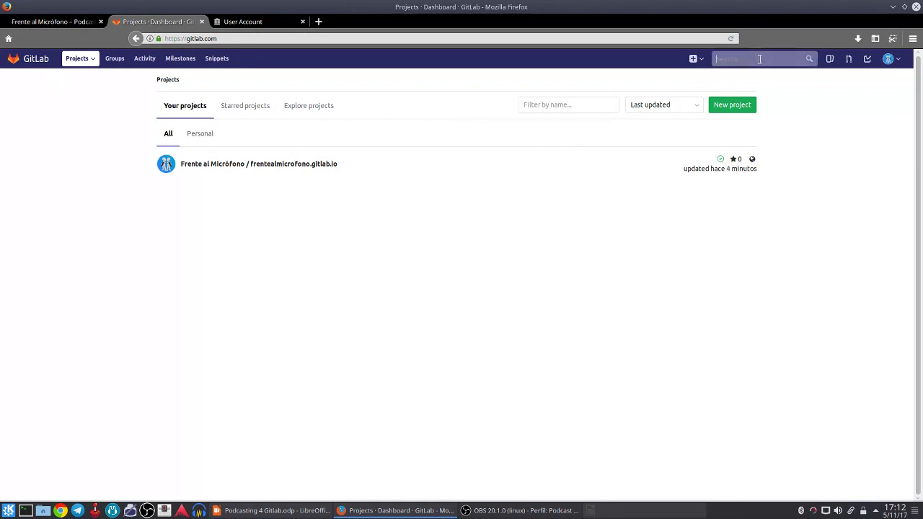
pyautogui.write('po')
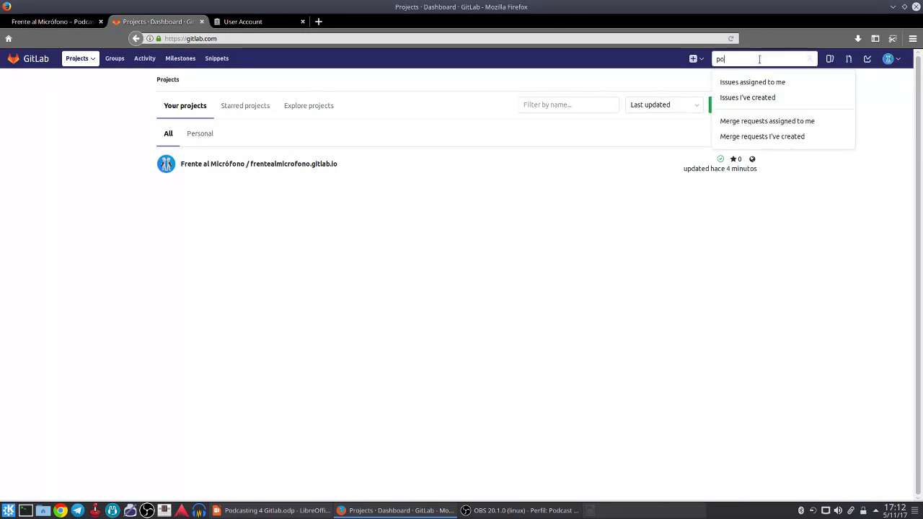
pyautogui.write('dcastlinux')
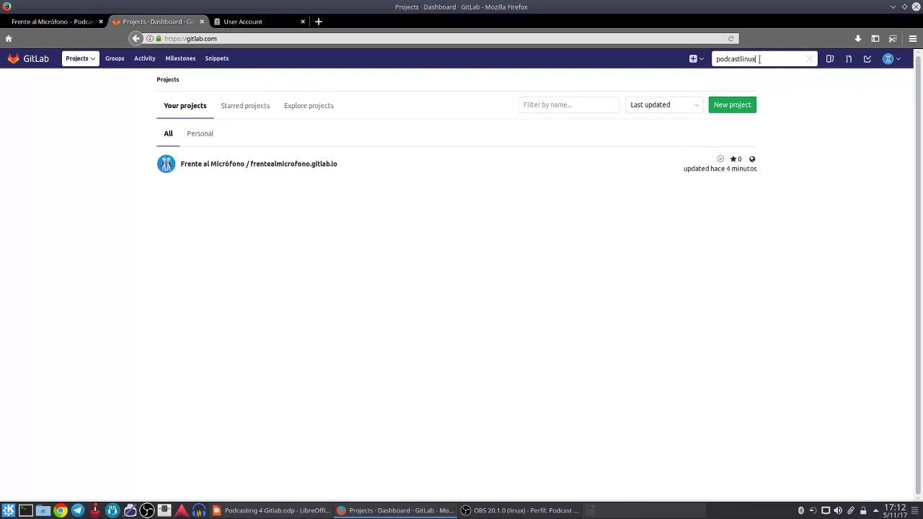
pyautogui.press('Return')
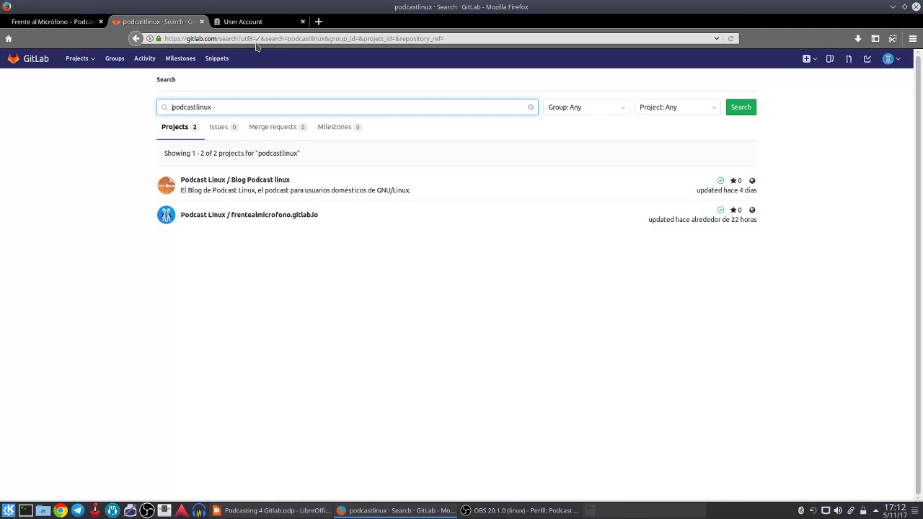
pyautogui.click(285, 219)
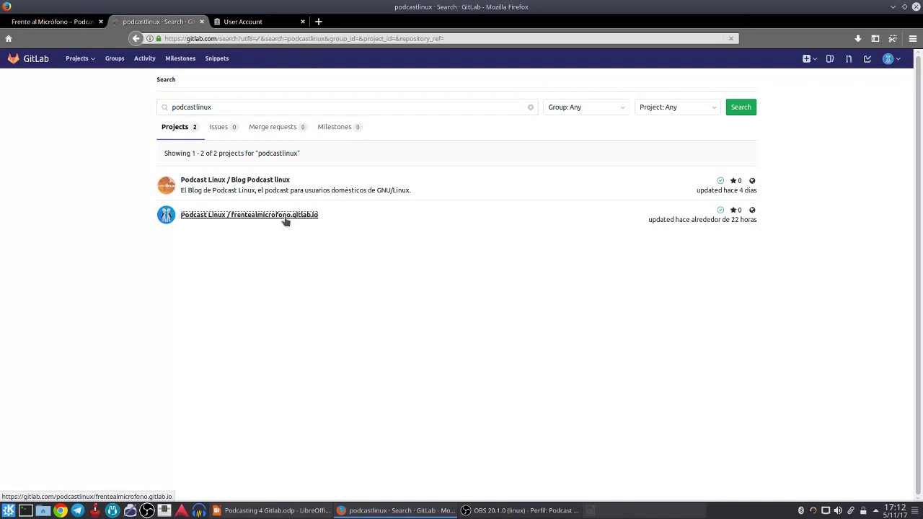
# - Examine the frentealmicrofono.gitlab.io project's files and README setup instructions, and compare the project with its published blog
pyautogui.scroll(-4, 225, 269)
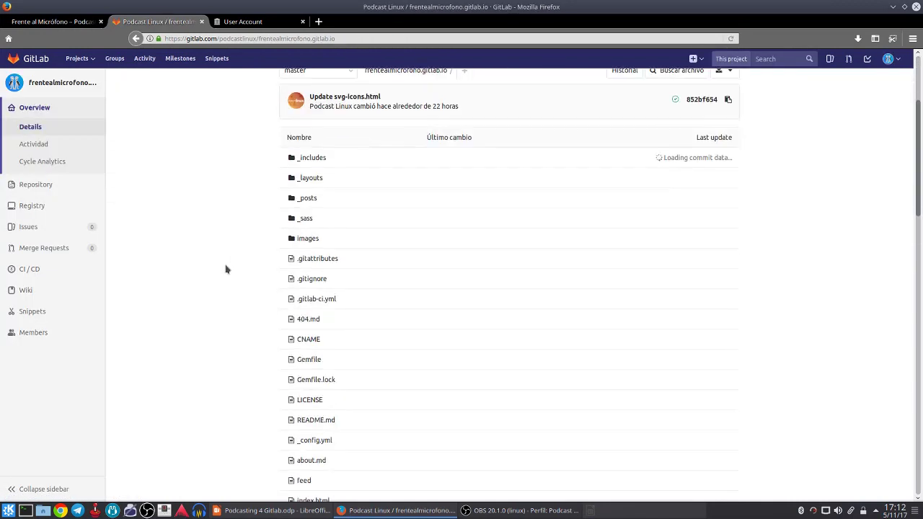
pyautogui.scroll(-6, 224, 269)
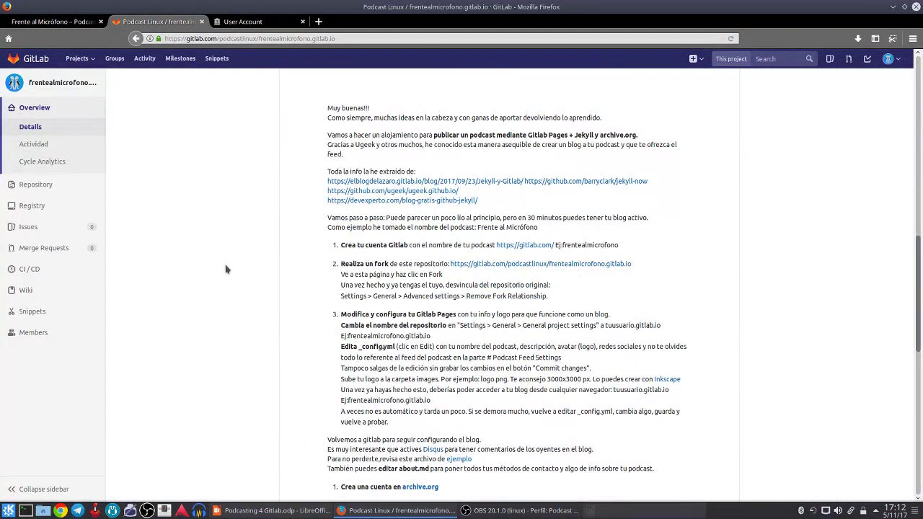
pyautogui.scroll(10, 285, 274)
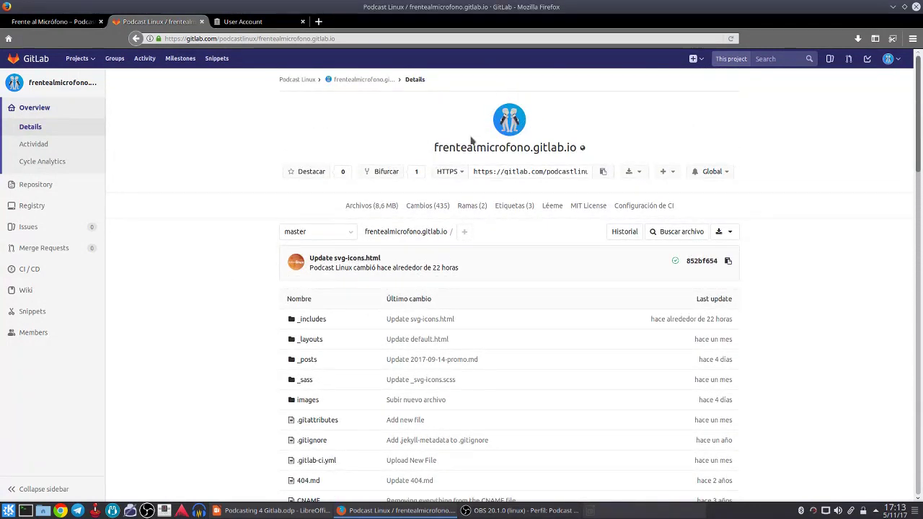
pyautogui.scroll(-3, 188, 267)
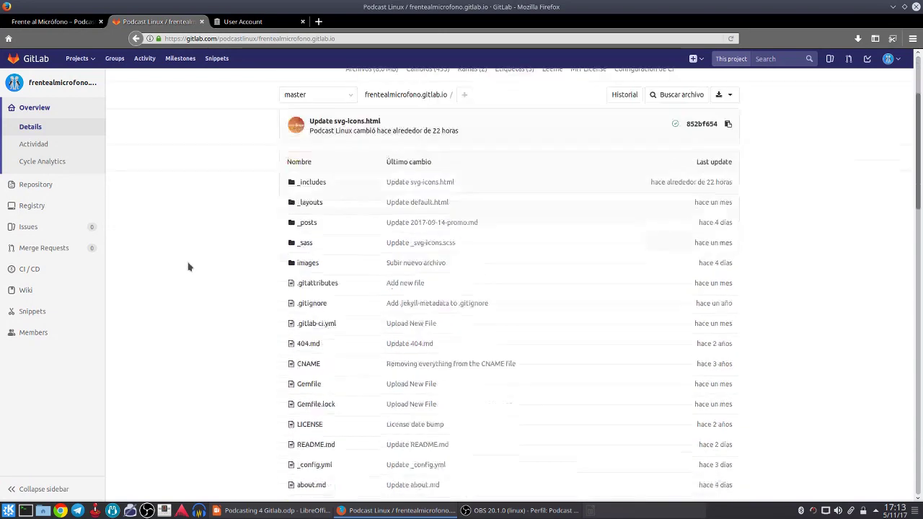
pyautogui.scroll(-10, 188, 267)
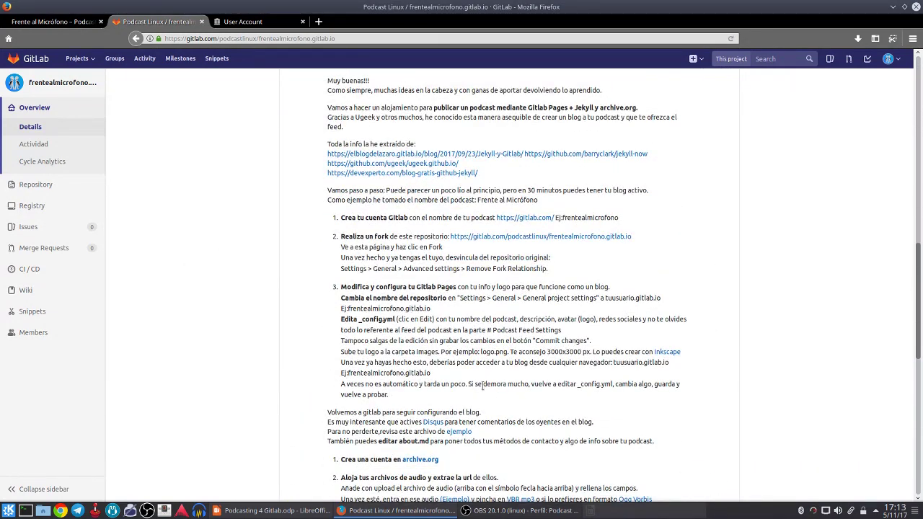
pyautogui.scroll(-1, 488, 393)
pyautogui.scroll(-9, 488, 393)
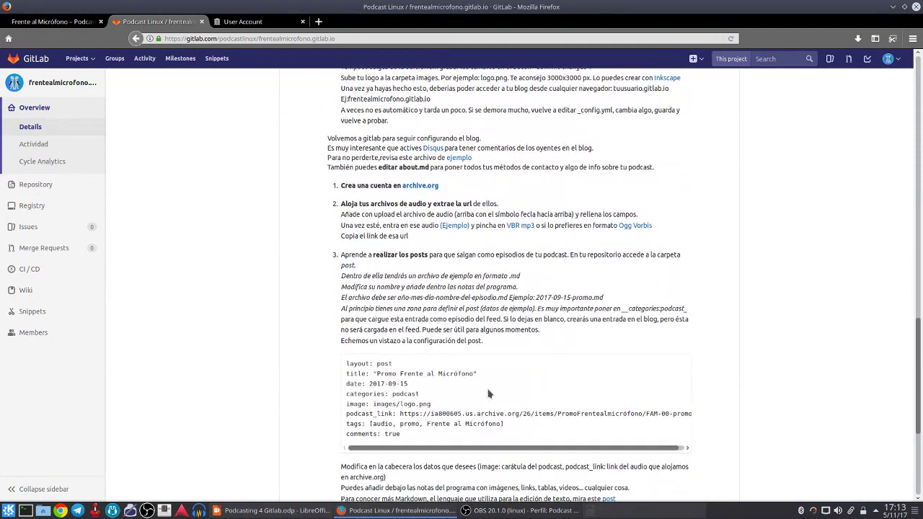
pyautogui.scroll(15, 488, 392)
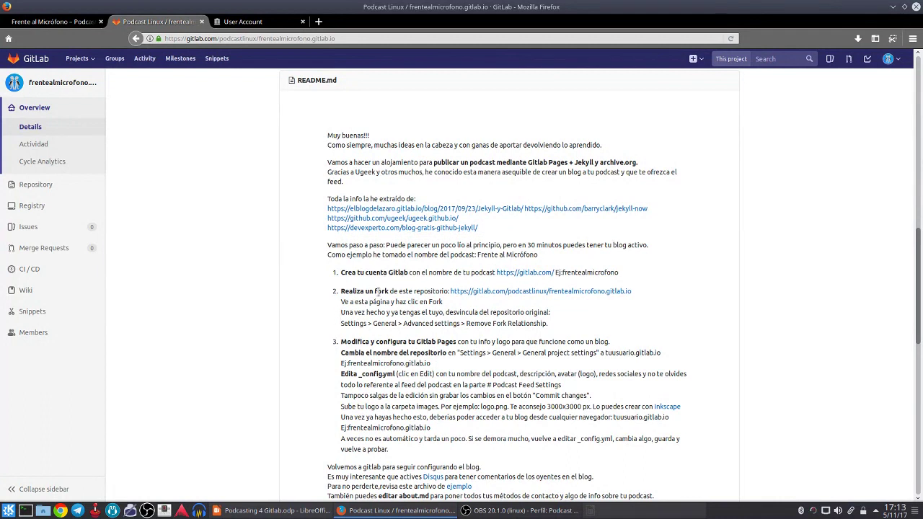
pyautogui.scroll(10, 412, 299)
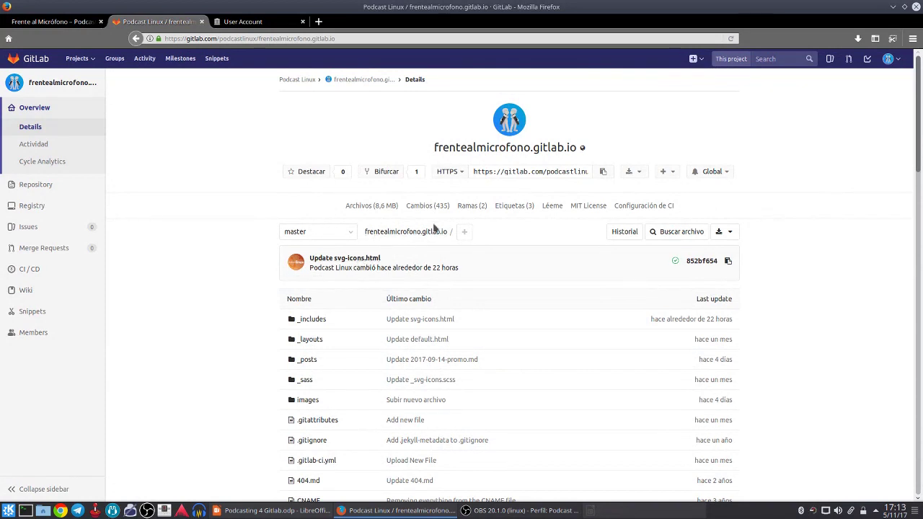
pyautogui.click(77, 28)
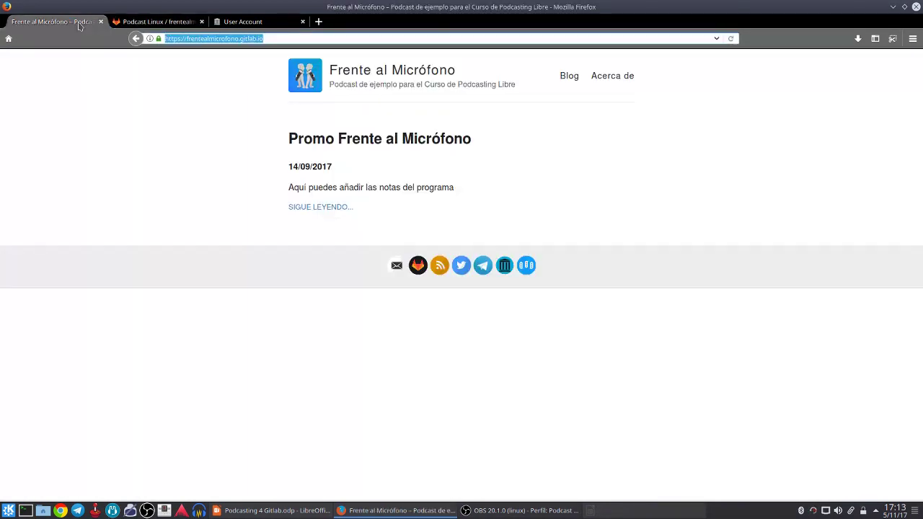
pyautogui.click(165, 26)
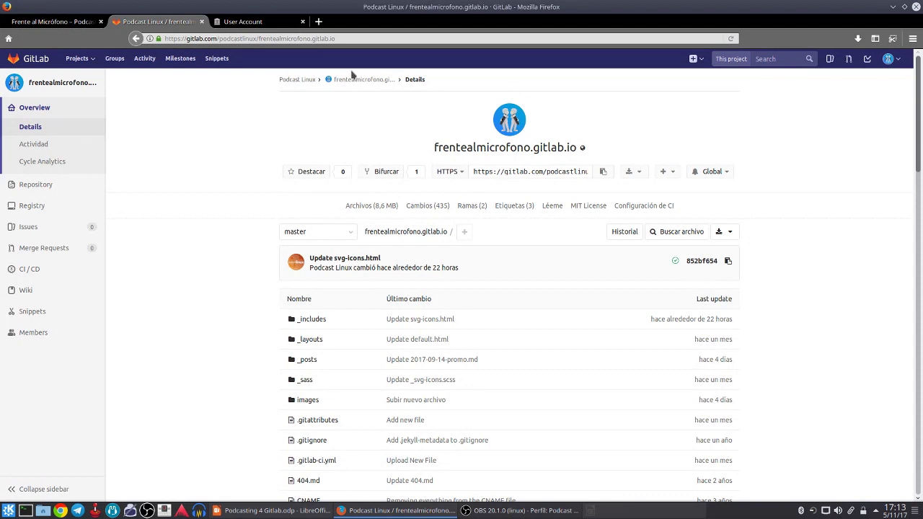
# - Open the Blog Podcast linux project from the Podcast Linux profile's personal projects
pyautogui.click(307, 80)
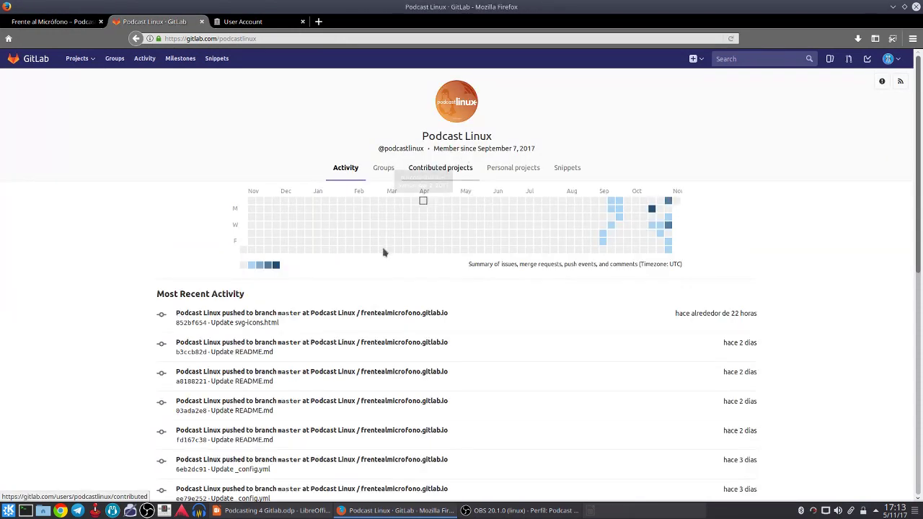
pyautogui.click(498, 168)
pyautogui.click(274, 194)
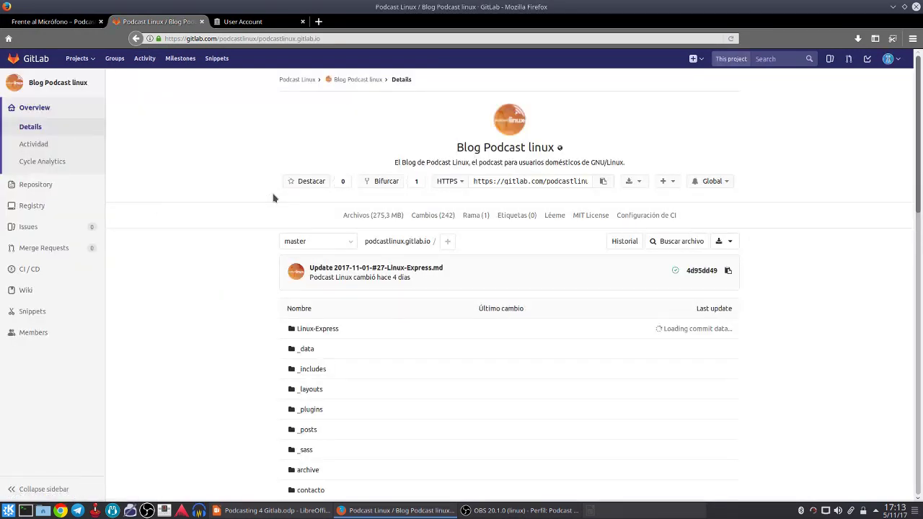
# - Fork the Blog Podcast linux project into the Frente al Micrófono namespace
pyautogui.click(389, 185)
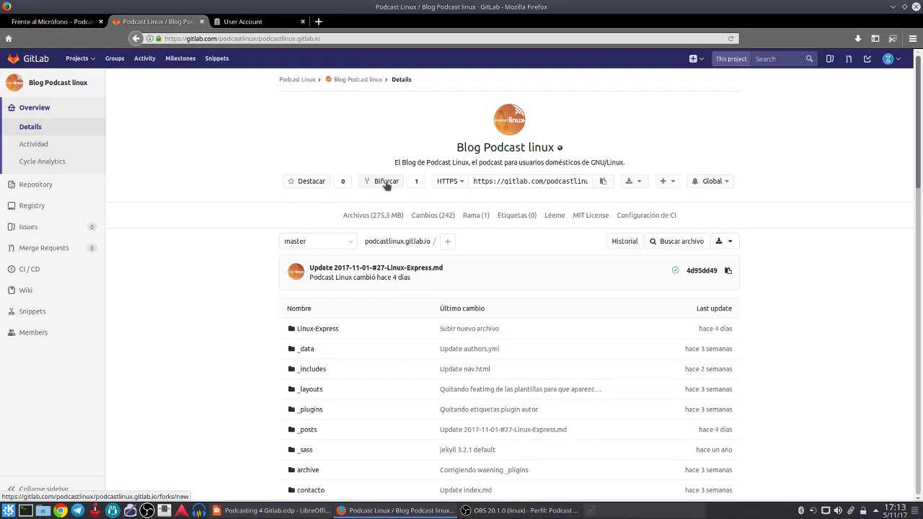
pyautogui.click(386, 184)
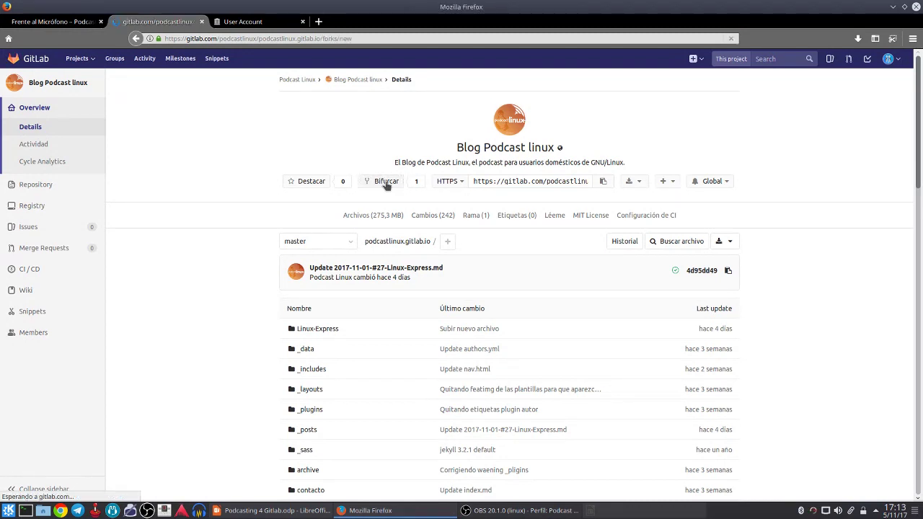
pyautogui.click(399, 151)
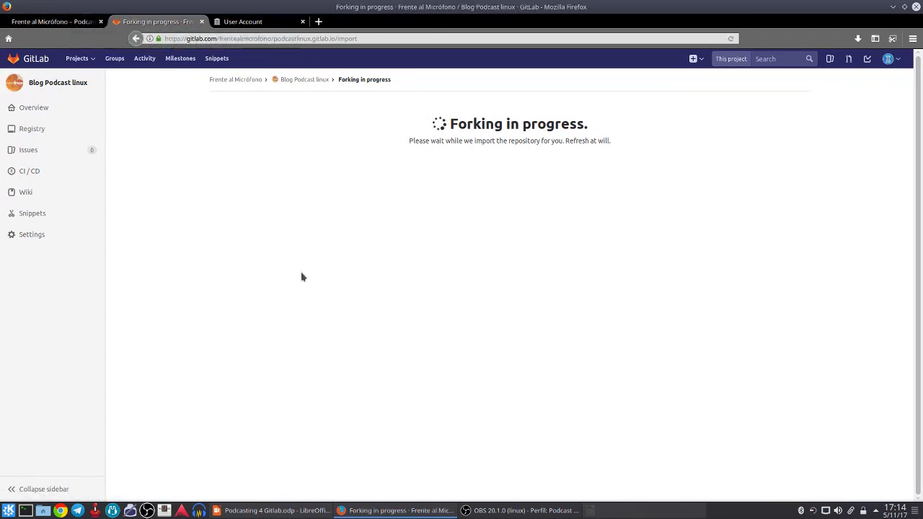
# - Select the "frentealmicrofono" part of the published blog's web address
pyautogui.click(52, 22)
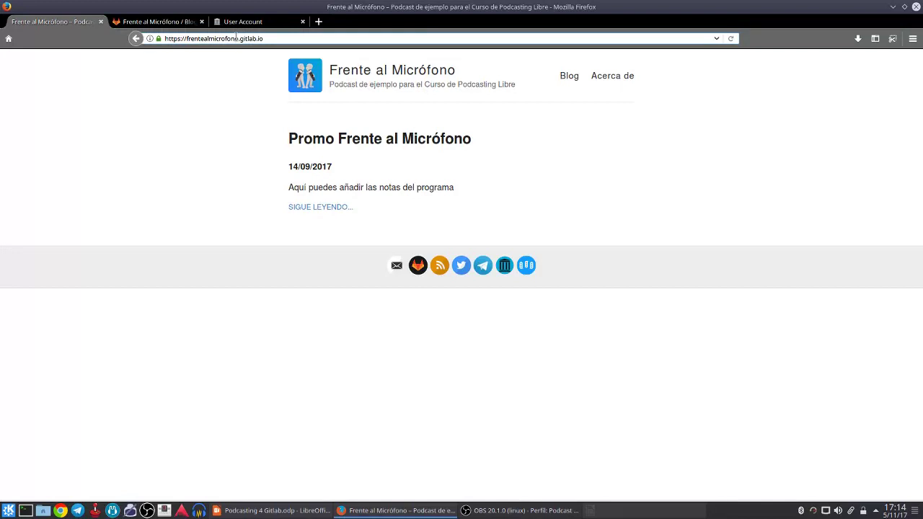
pyautogui.moveTo(226, 38); pyautogui.dragTo(187, 38)
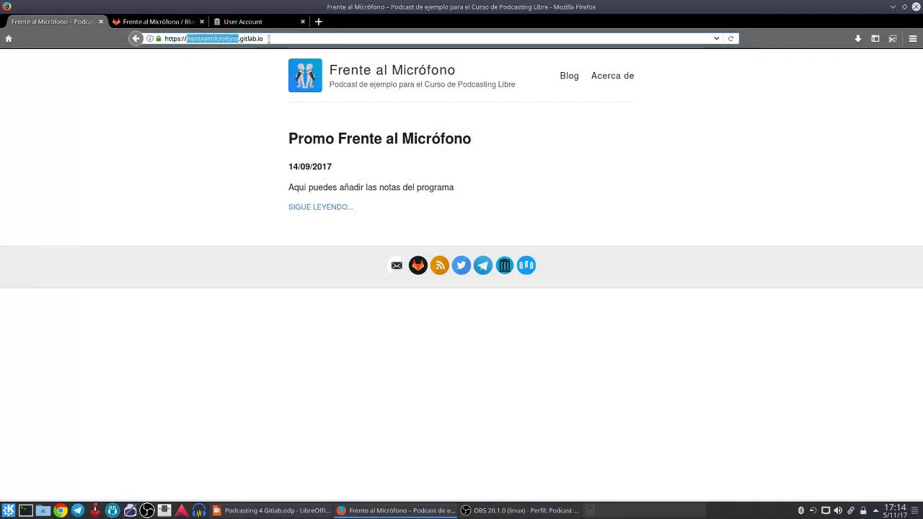
# - Return to the forked Blog Podcast linux project and review its file list and README
pyautogui.click(158, 21)
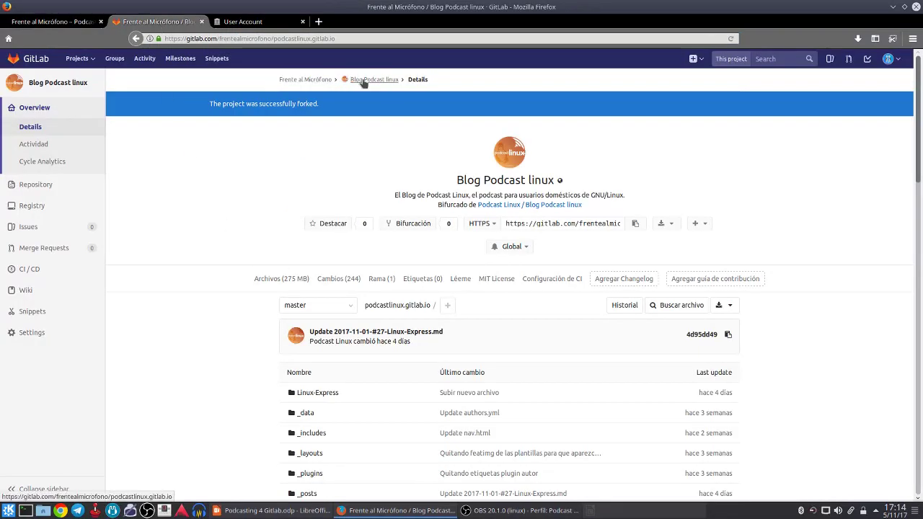
pyautogui.scroll(-3, 82, 299)
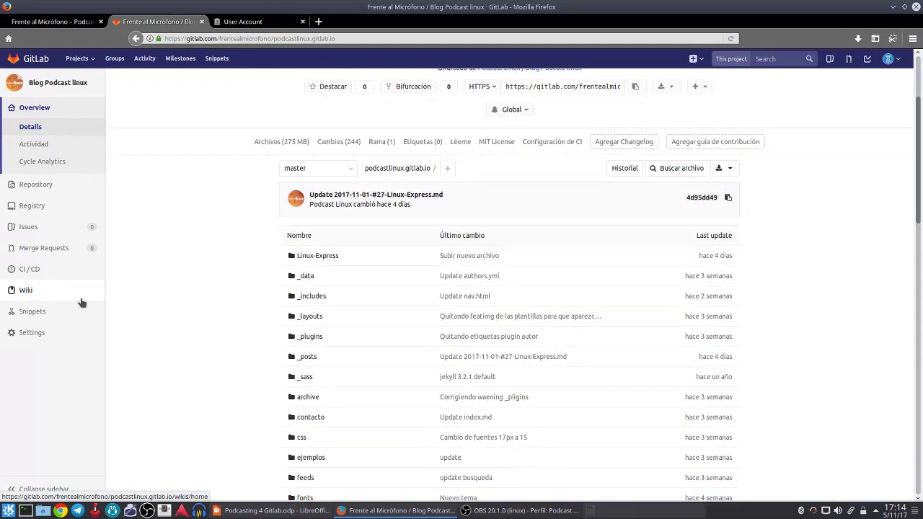
pyautogui.scroll(3, 82, 298)
pyautogui.scroll(-9, 436, 292)
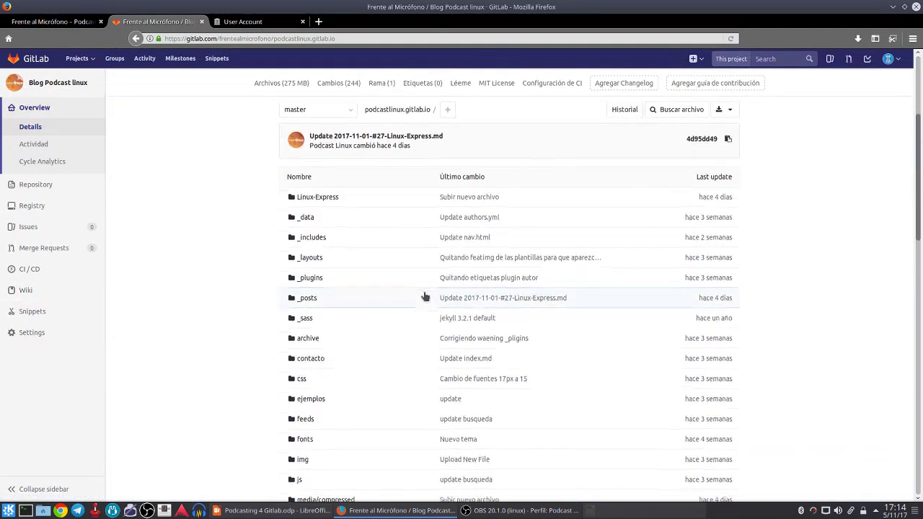
pyautogui.scroll(-15, 425, 295)
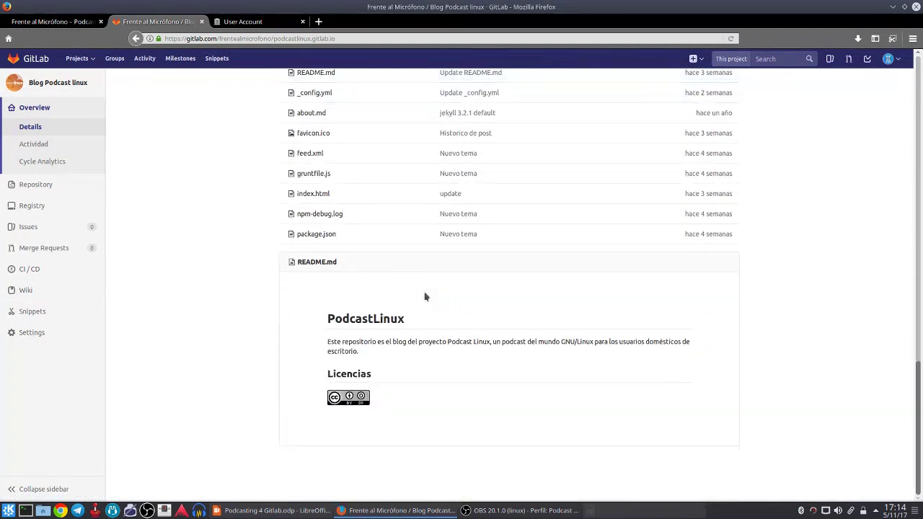
# - Enter "Blog Frente al micrófono" as the project name in the project's general settings
pyautogui.moveTo(37, 334)
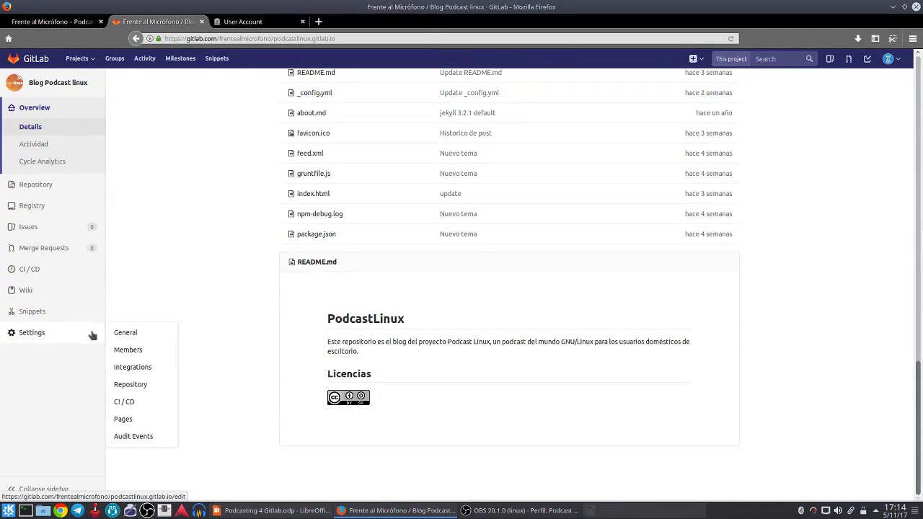
pyautogui.click(145, 335)
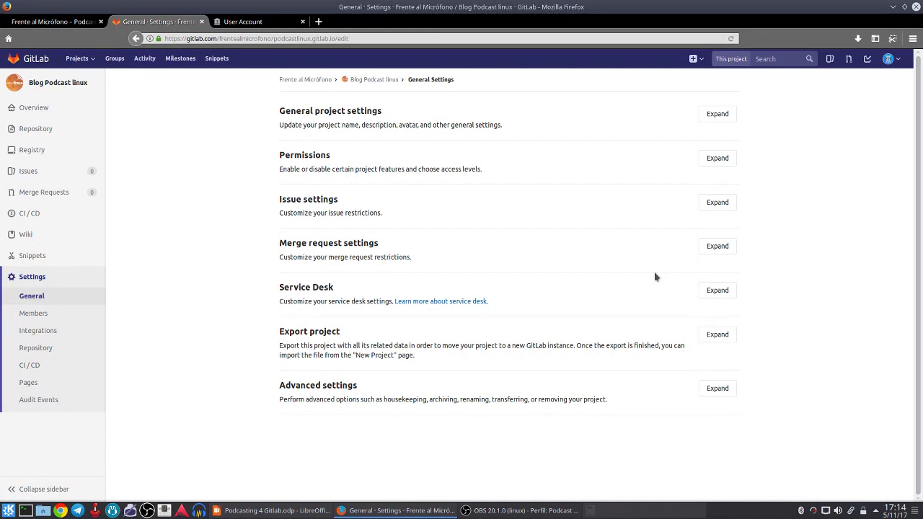
pyautogui.click(720, 116)
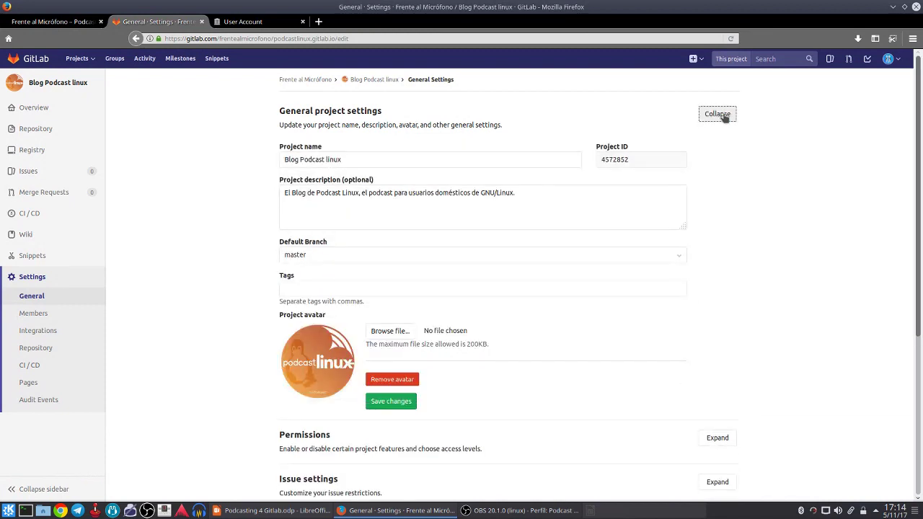
pyautogui.moveTo(368, 162); pyautogui.dragTo(300, 157)
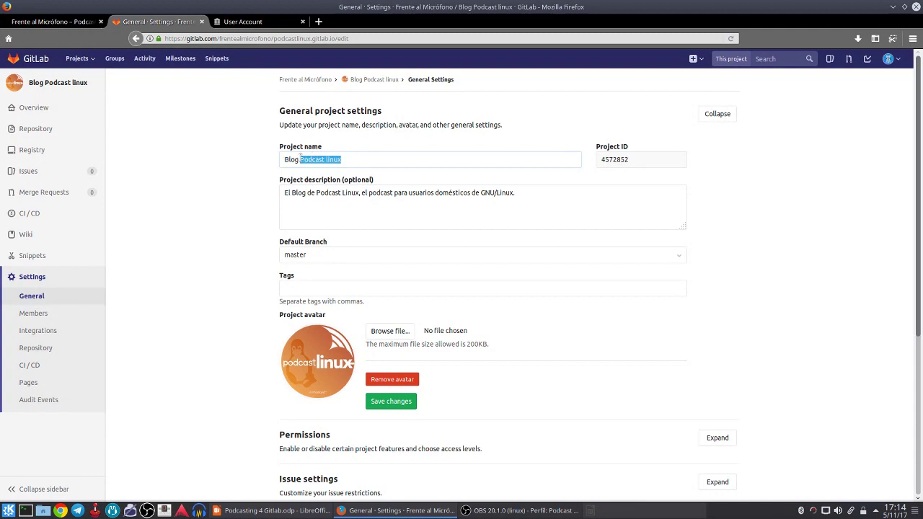
pyautogui.write('Frente al micrófono')
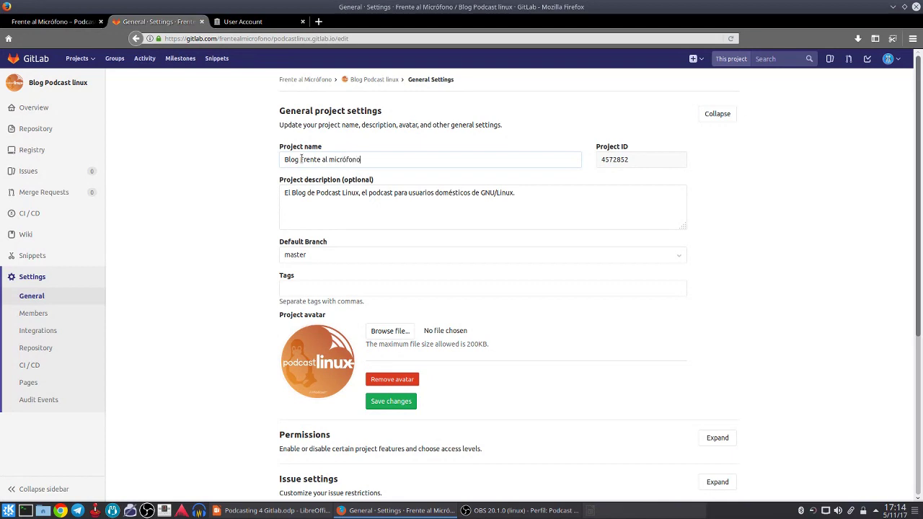
pyautogui.click(345, 194)
# - Expand the advanced settings and select the project name and path text in the Rename repository section
pyautogui.scroll(-3, 256, 243)
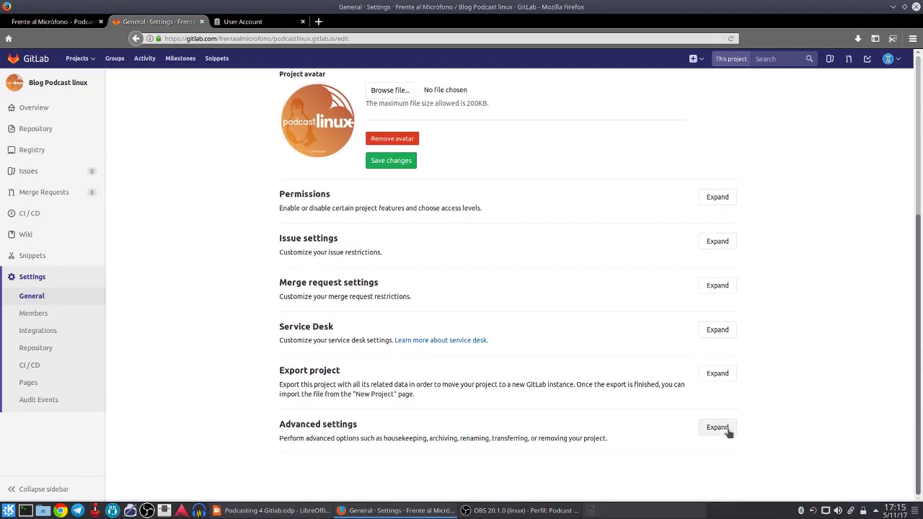
pyautogui.click(718, 427)
pyautogui.scroll(-5, 445, 364)
pyautogui.scroll(-12, 445, 364)
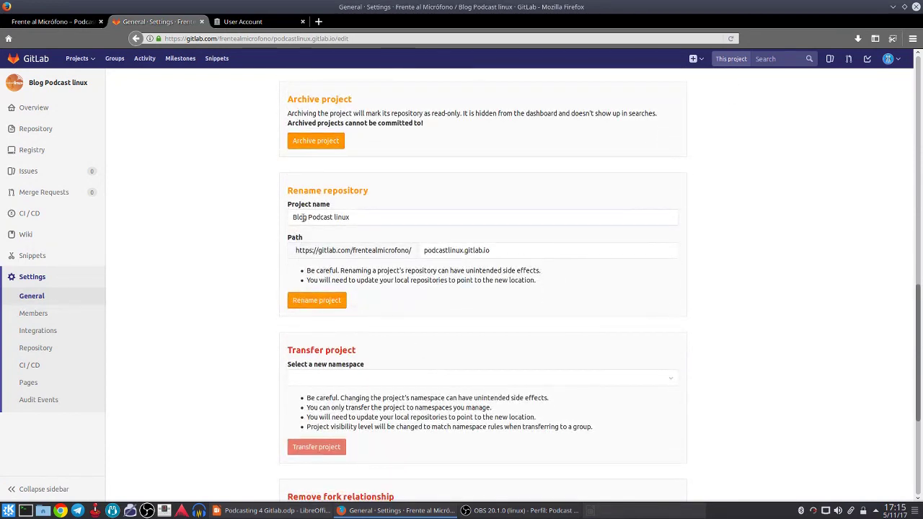
pyautogui.moveTo(355, 218); pyautogui.dragTo(290, 218)
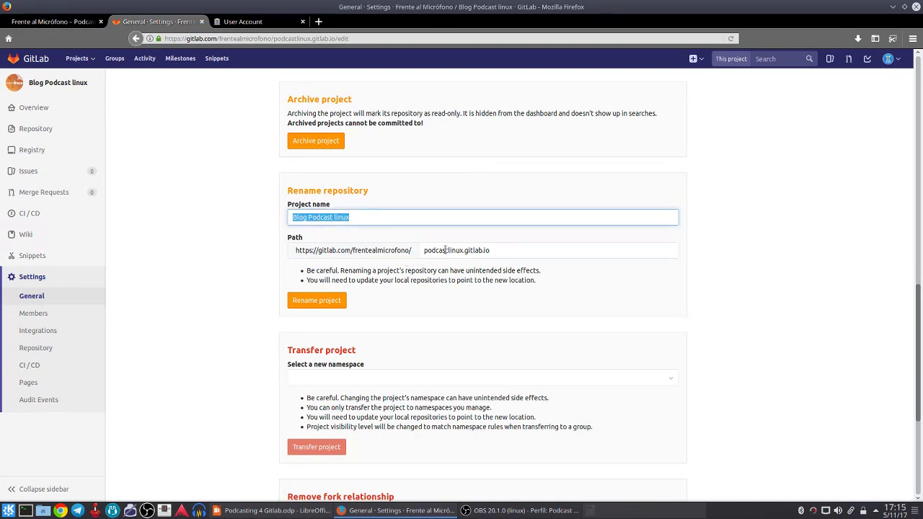
pyautogui.moveTo(496, 250); pyautogui.dragTo(421, 252)
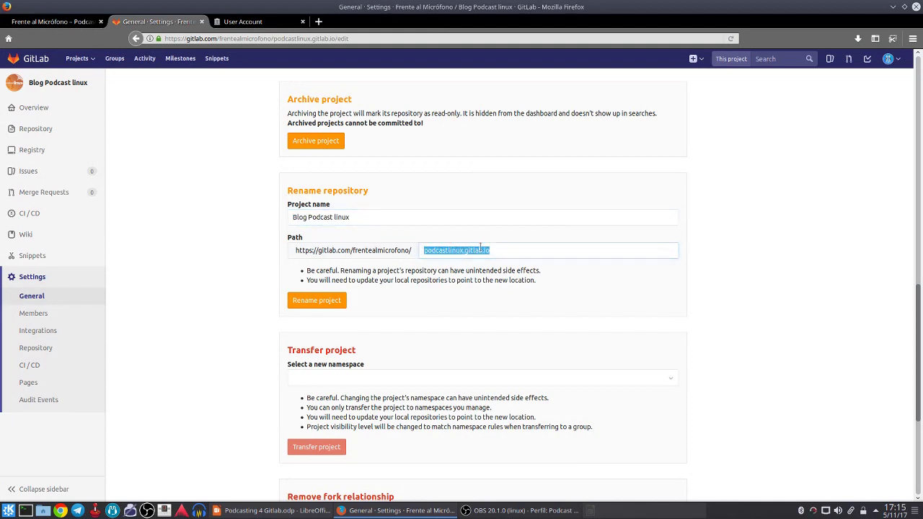
# - Fill in the repository's rename path as frentealmicrofono.gitlab.io, reusing the account name from the project URL
pyautogui.moveTo(354, 250); pyautogui.dragTo(410, 248)
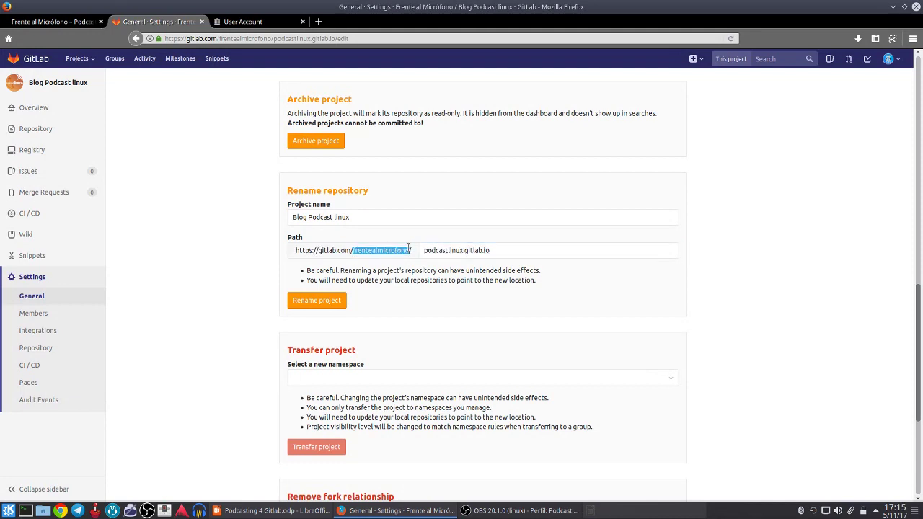
pyautogui.rightClick(408, 249)
pyautogui.click(431, 258)
pyautogui.tripleClick(463, 250)
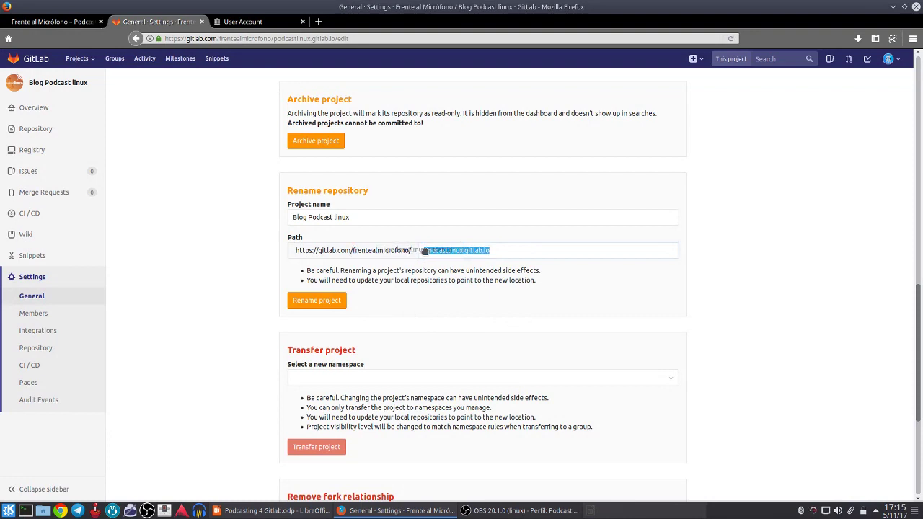
pyautogui.click(447, 250)
pyautogui.moveTo(462, 250); pyautogui.dragTo(418, 253)
pyautogui.hotkey('ctrl', 'v')
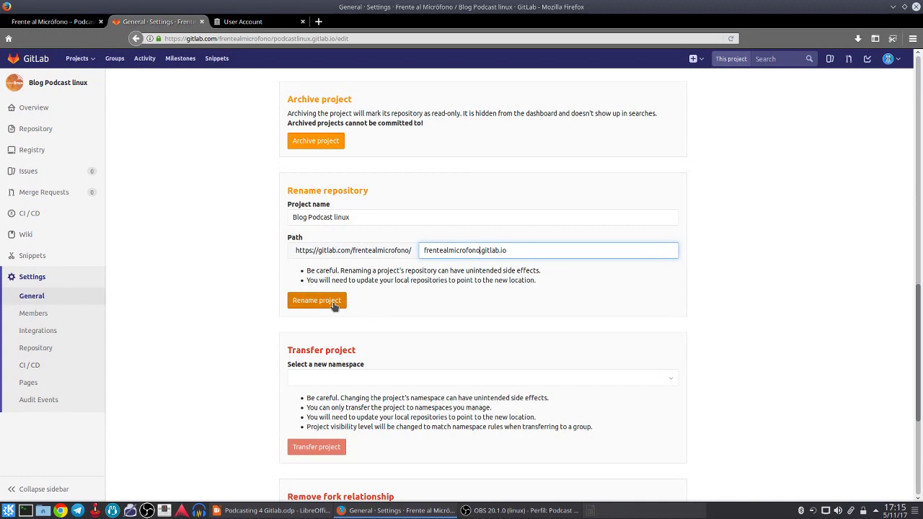
pyautogui.click(334, 306)
pyautogui.click(459, 251)
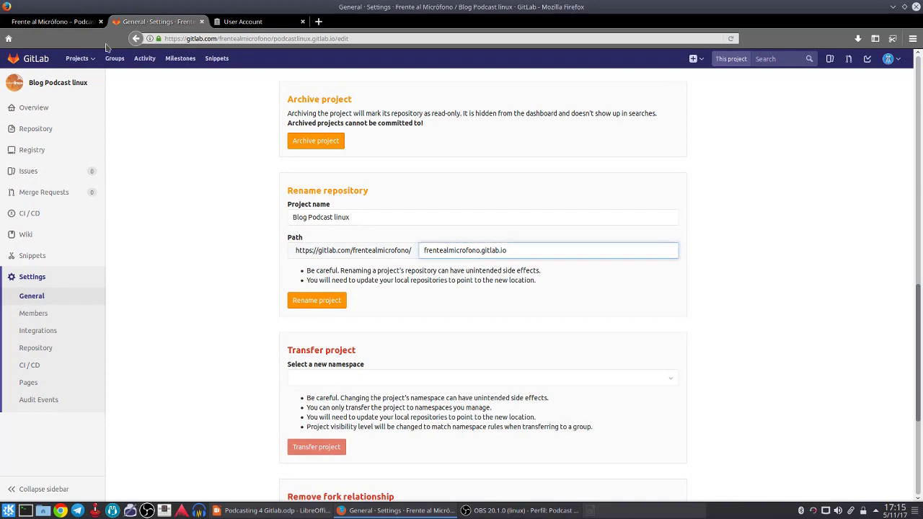
pyautogui.click(81, 26)
pyautogui.click(144, 20)
# - Remove the project's fork relationship, confirming with the path podcastlinux.gitlab.io
pyautogui.scroll(-5, 519, 288)
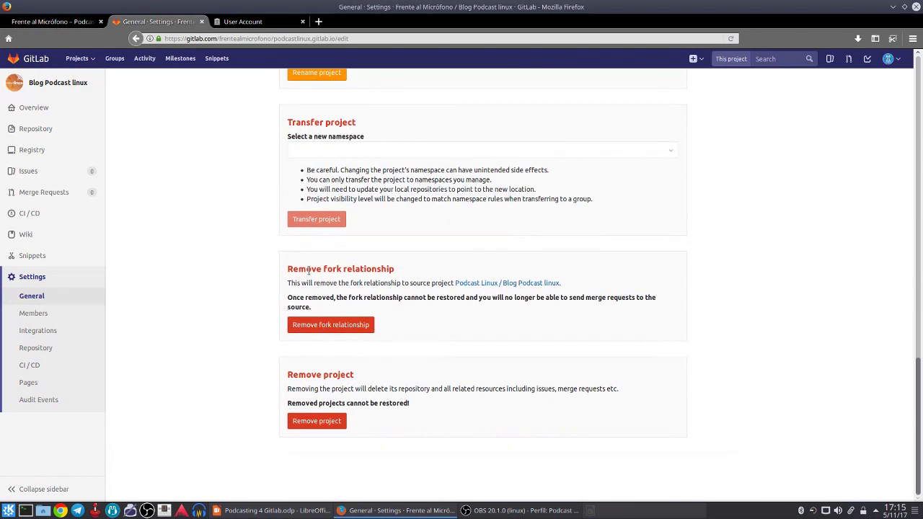
pyautogui.click(362, 331)
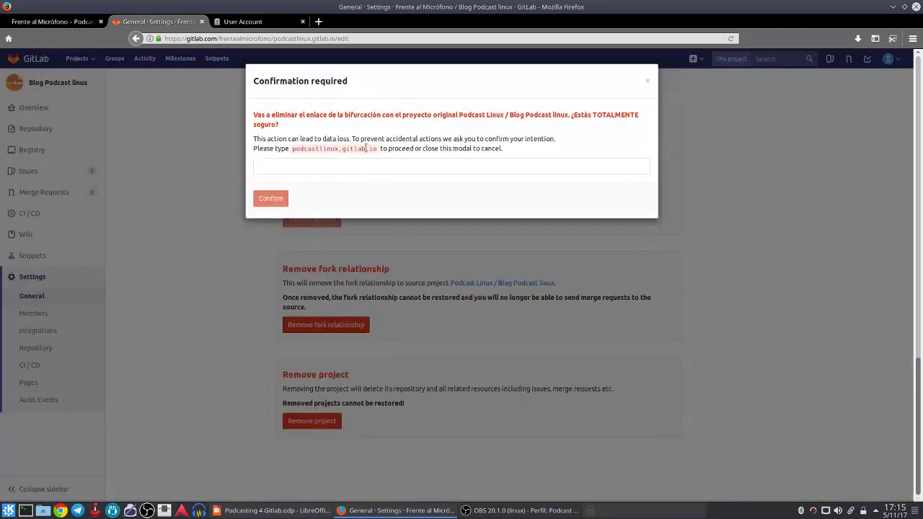
pyautogui.moveTo(376, 148); pyautogui.dragTo(292, 147)
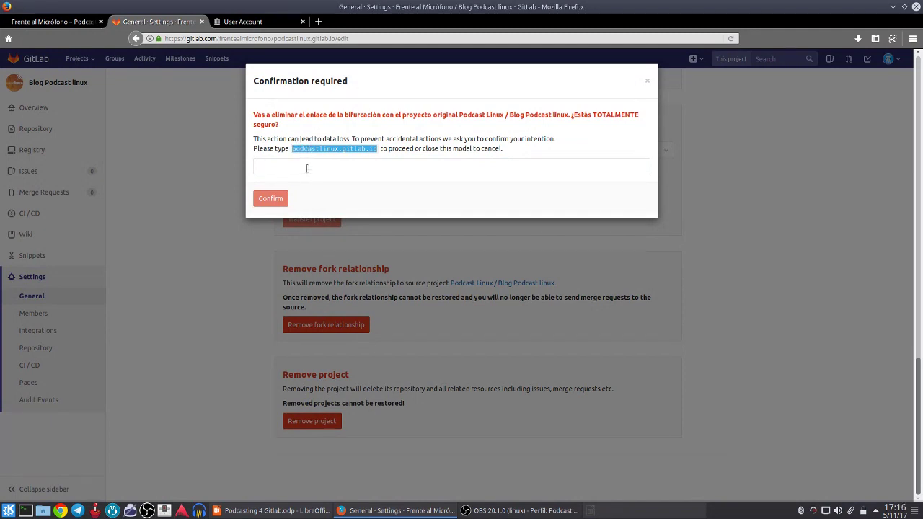
pyautogui.click(307, 167)
pyautogui.hotkey('ctrl', 'v')
pyautogui.click(270, 200)
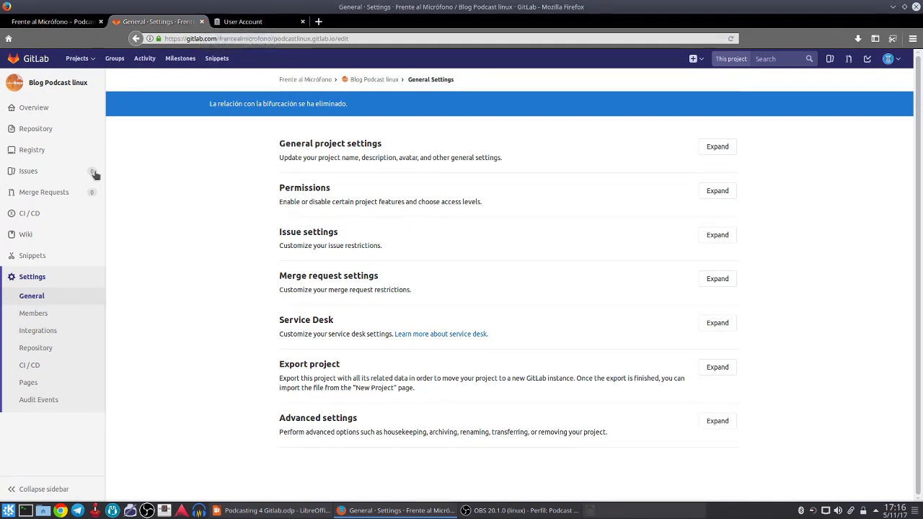
# - Open the frentealmicrofono.gitlab.io project from the account's own project list
pyautogui.click(78, 59)
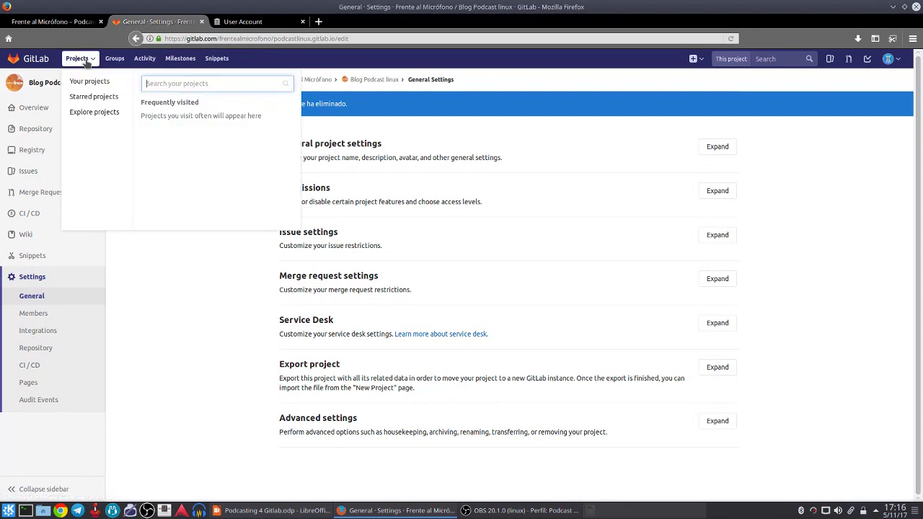
pyautogui.click(91, 83)
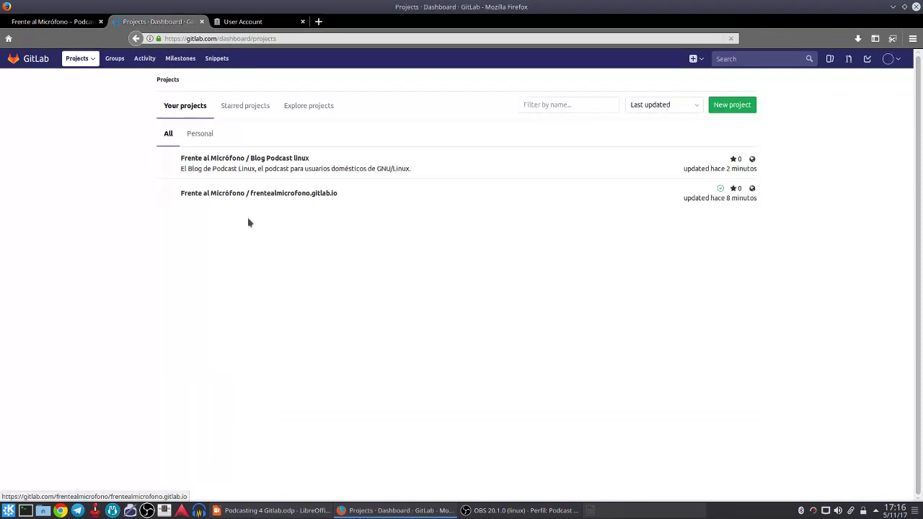
pyautogui.click(251, 198)
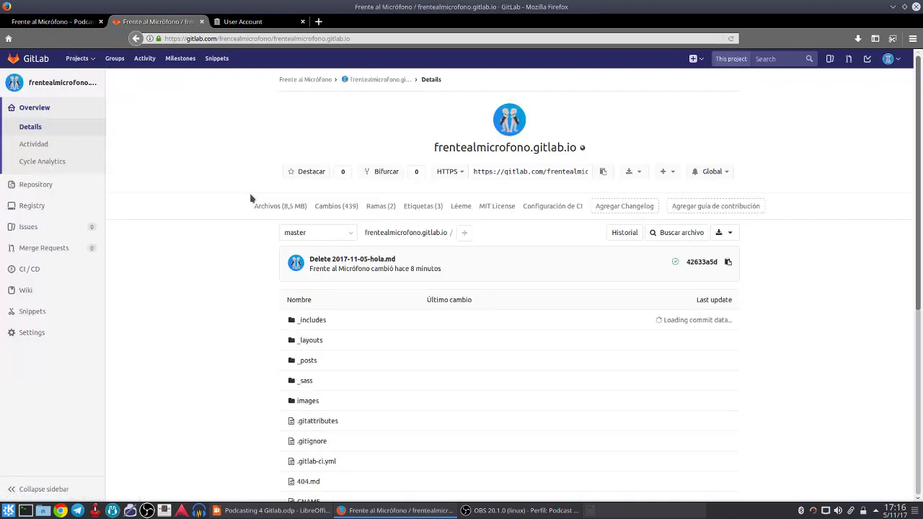
# - Read the README's setup steps, highlighting the _config.yml mention, and look over the repository's file list
pyautogui.scroll(-3, 227, 299)
pyautogui.scroll(-10, 228, 298)
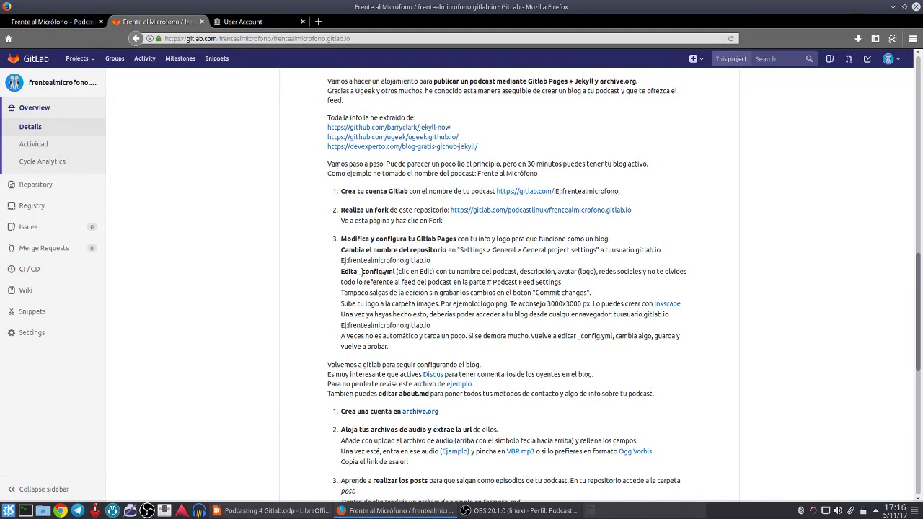
pyautogui.moveTo(357, 271); pyautogui.dragTo(396, 271)
pyautogui.scroll(15, 387, 293)
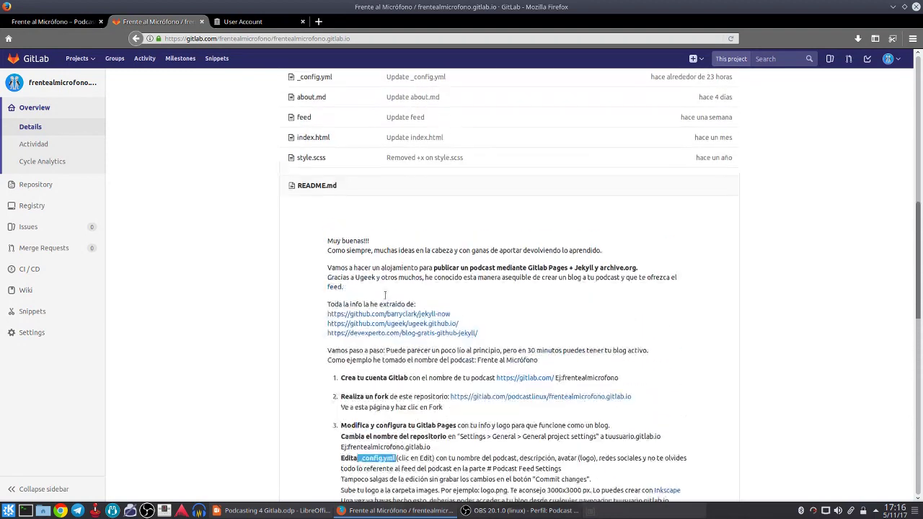
pyautogui.scroll(-5, 386, 300)
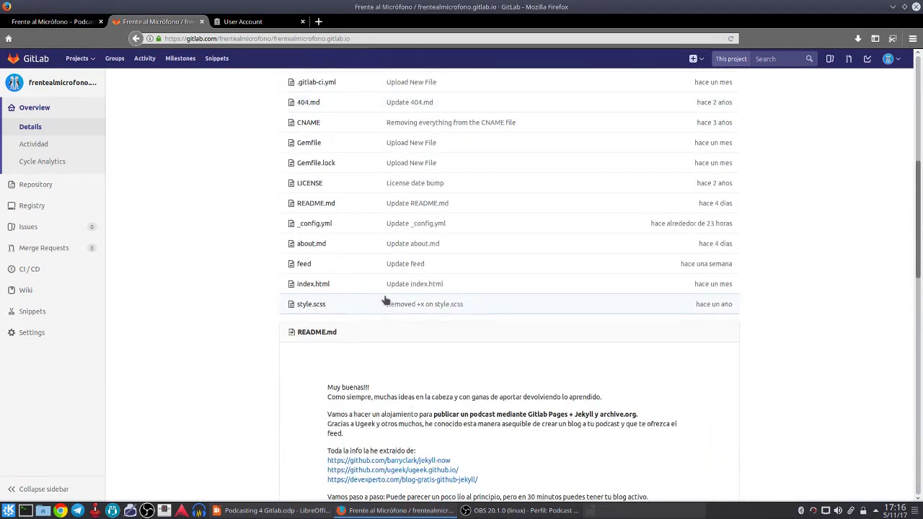
pyautogui.scroll(5, 386, 300)
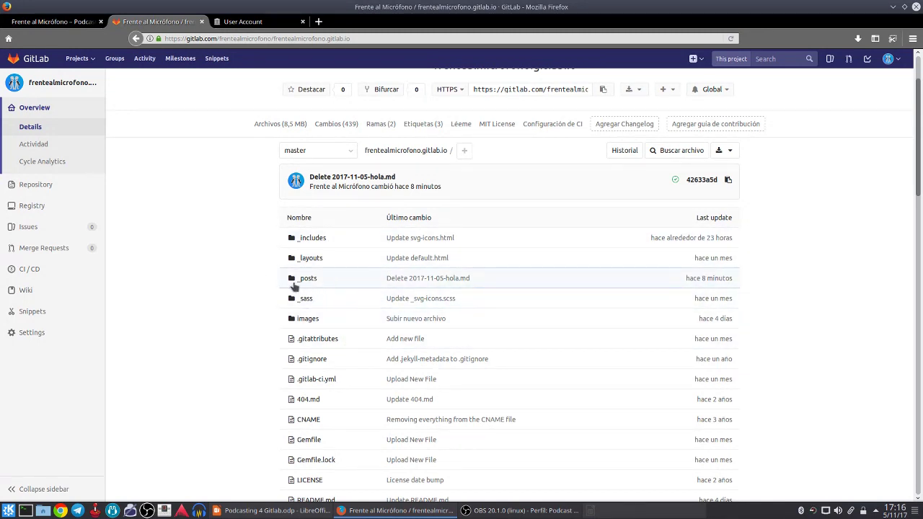
# - Open the repository's _config.yml file for editing
pyautogui.scroll(-4, 223, 342)
pyautogui.scroll(-1, 223, 342)
pyautogui.click(306, 329)
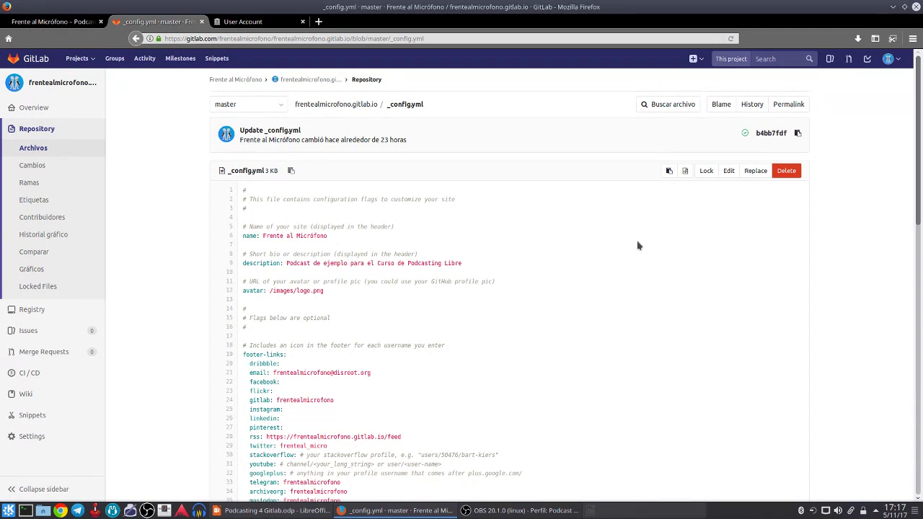
pyautogui.click(730, 173)
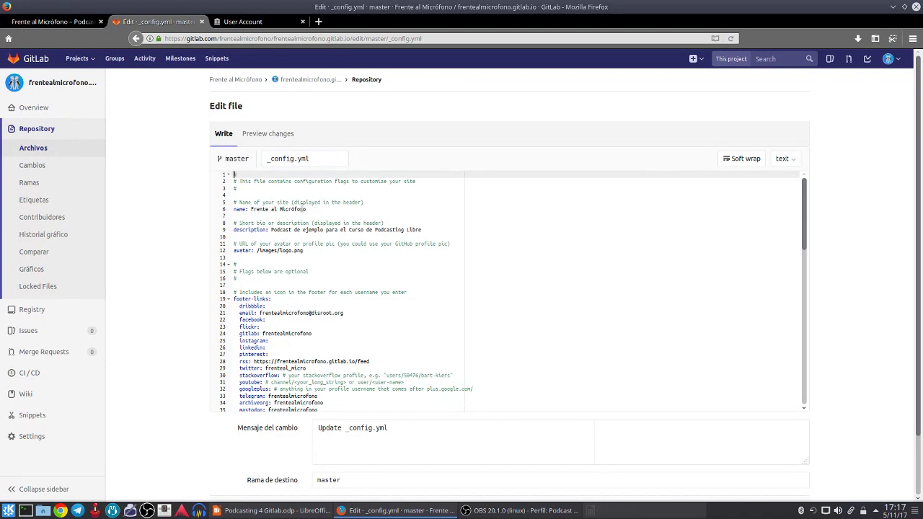
# - Compare the site name and description in _config.yml with the header of the published blog
pyautogui.hotkey('ctrl', 'pageup')
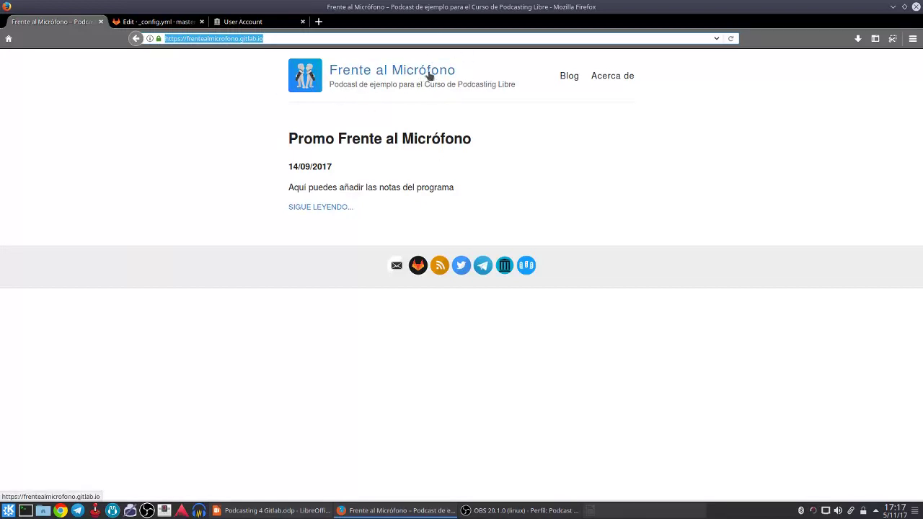
pyautogui.click(159, 21)
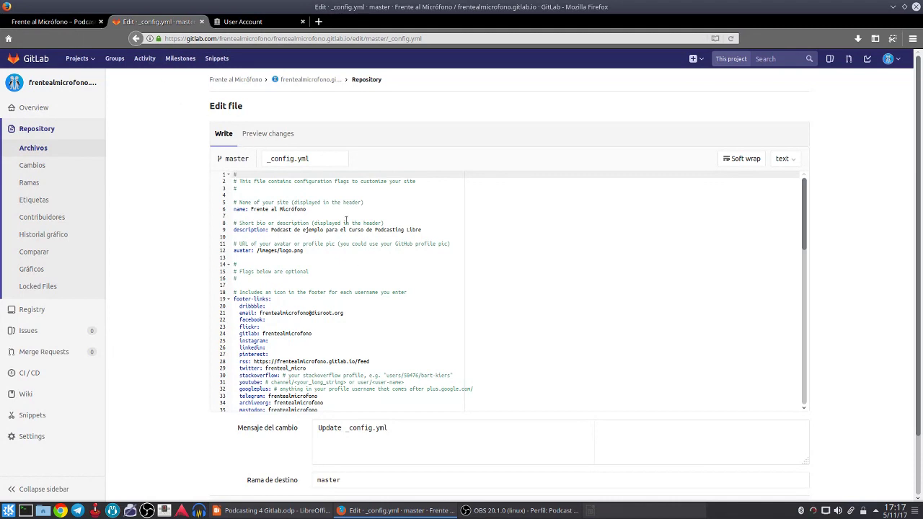
pyautogui.click(83, 23)
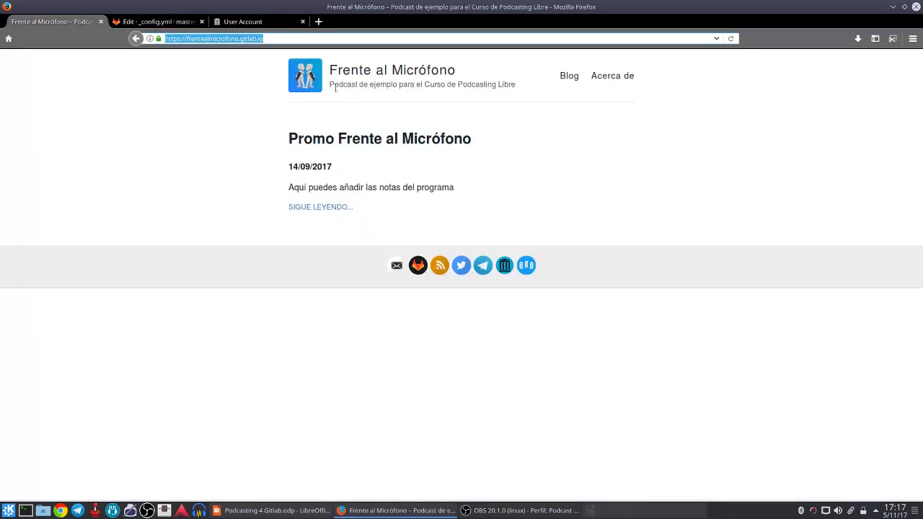
pyautogui.moveTo(331, 86); pyautogui.dragTo(519, 86)
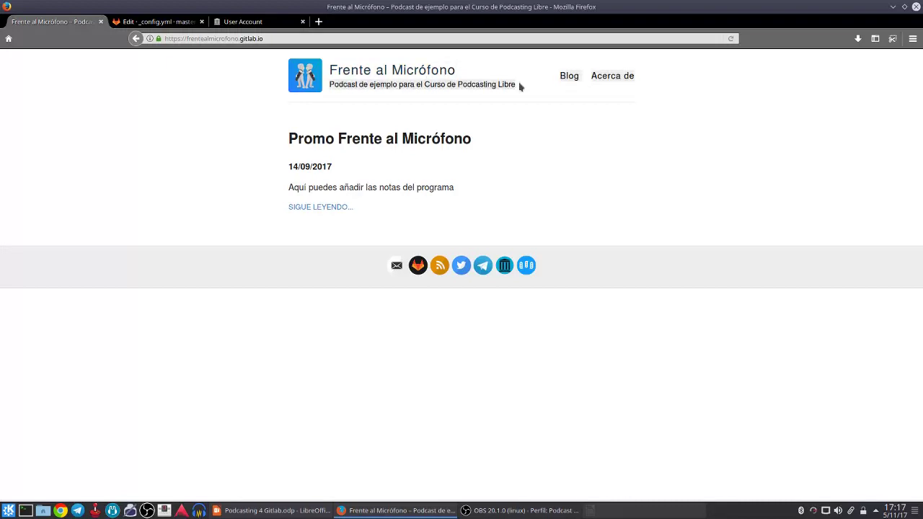
pyautogui.click(144, 23)
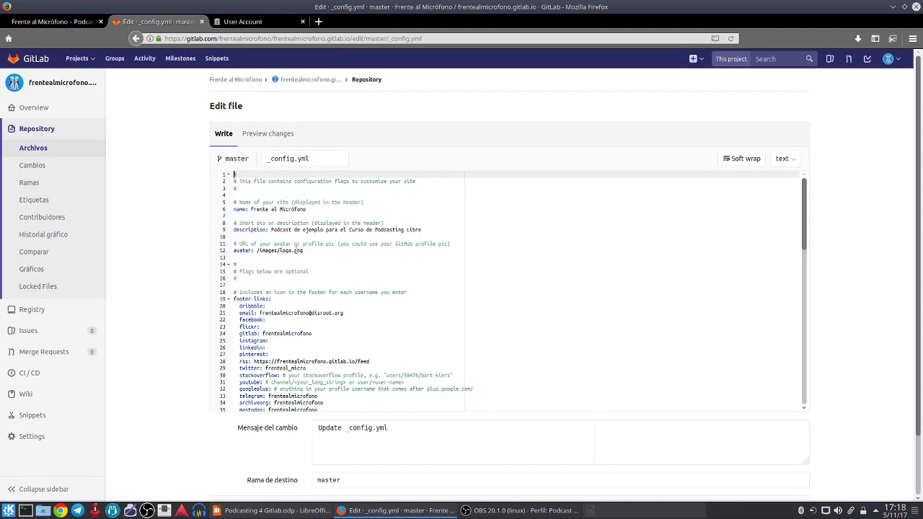
# - Select the avatar path /images/logo.png in _config.yml and open that image from the repository in a separate tab
pyautogui.moveTo(310, 251); pyautogui.dragTo(254, 247)
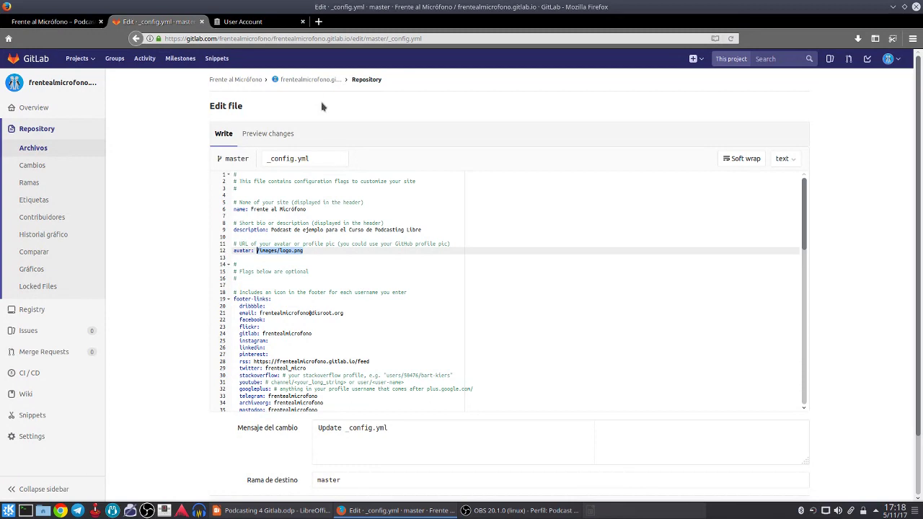
pyautogui.middleClick(310, 79)
pyautogui.click(259, 22)
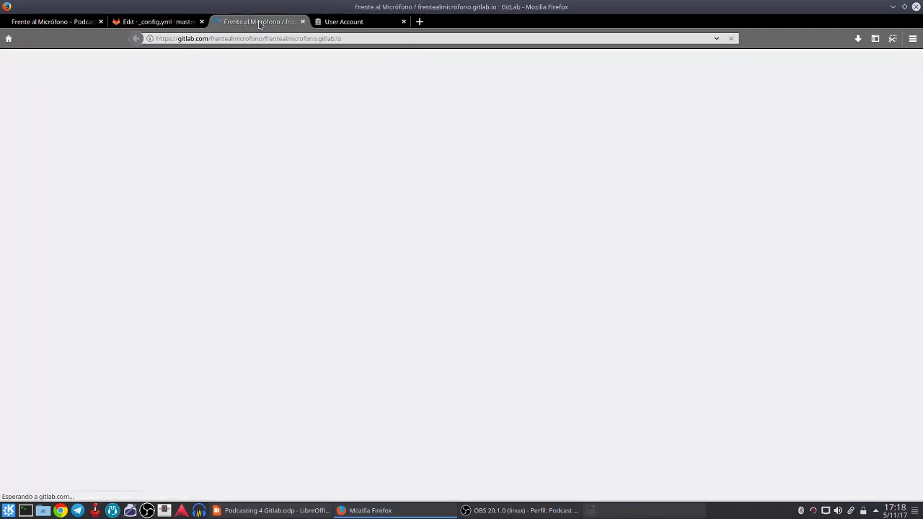
pyautogui.click(308, 401)
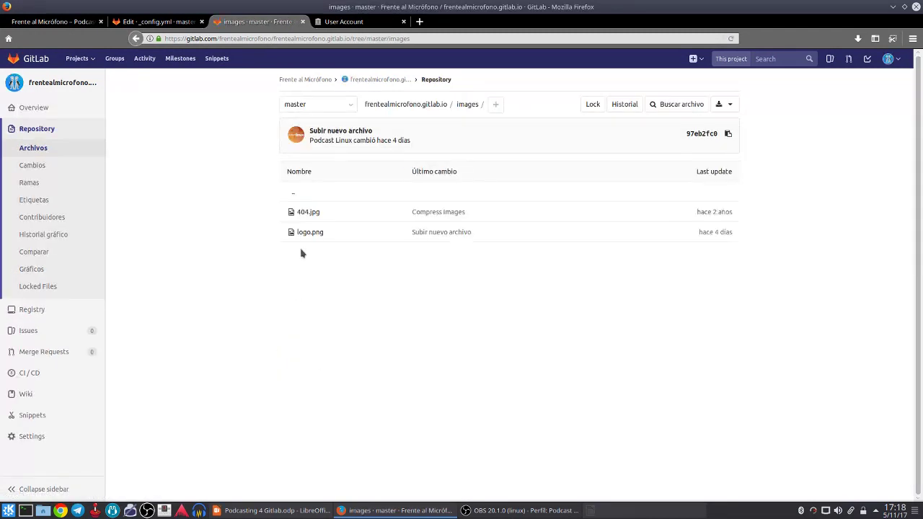
pyautogui.click(309, 232)
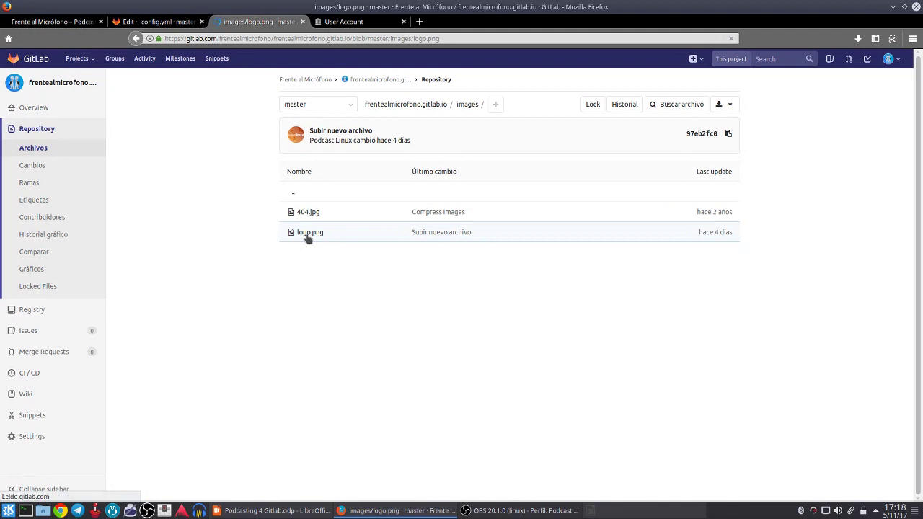
# - Examine the logo.png image and its file options in the repository's images folder
pyautogui.scroll(-2, 503, 353)
pyautogui.scroll(2, 503, 353)
pyautogui.scroll(-2, 503, 353)
pyautogui.scroll(2, 503, 353)
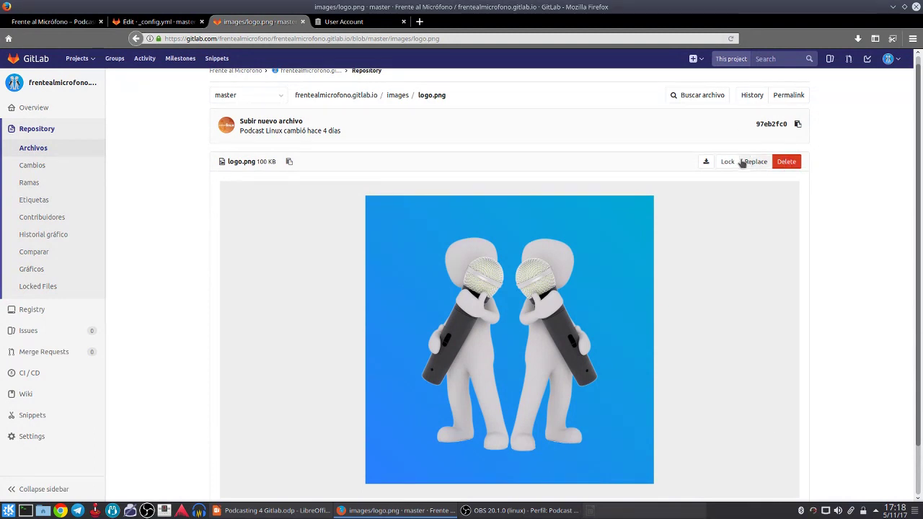
# - Go back to the images folder, look at its form for uploading a new file, and close it without uploading
pyautogui.click(397, 96)
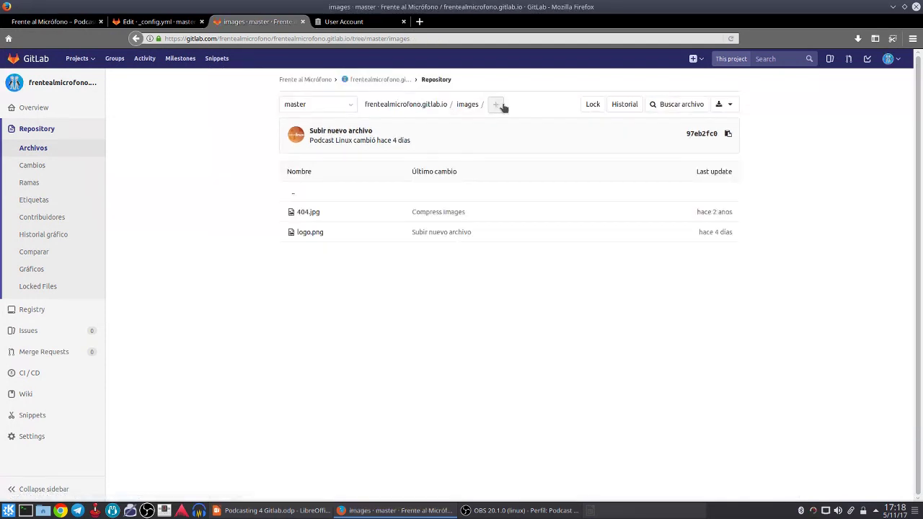
pyautogui.click(495, 105)
pyautogui.click(519, 142)
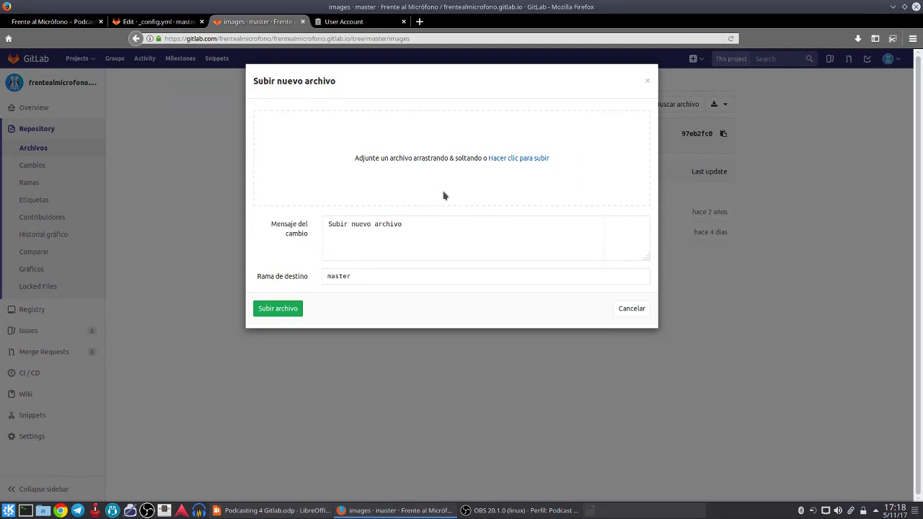
pyautogui.click(647, 81)
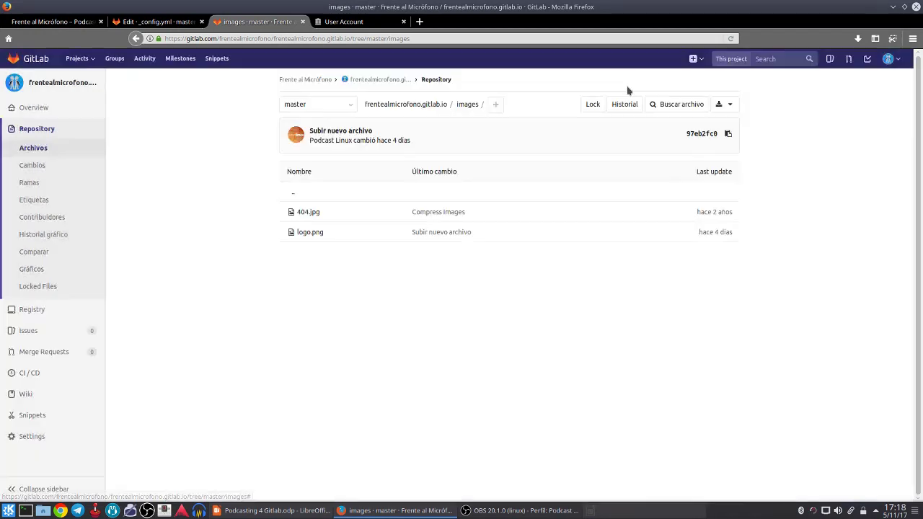
# - View the Blog and Acerca de pages of the published site and return to the _config.yml editor
pyautogui.click(77, 22)
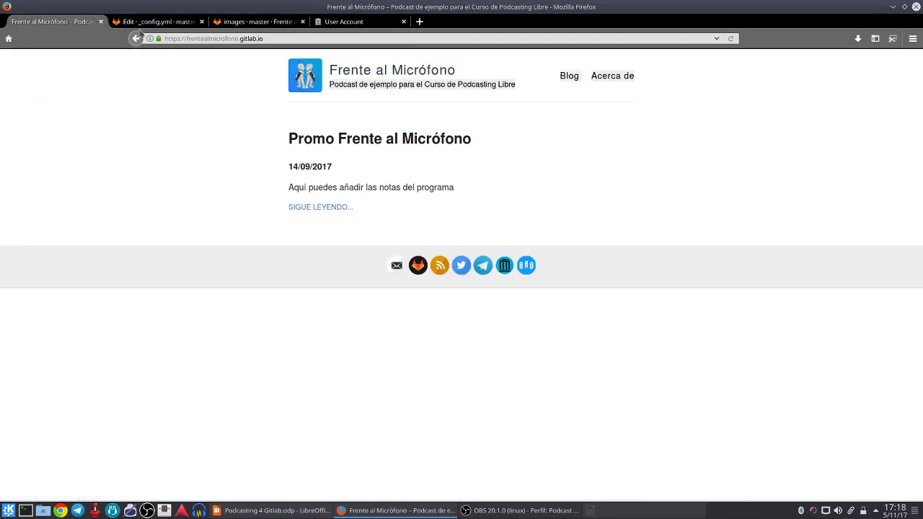
pyautogui.click(570, 78)
pyautogui.click(615, 79)
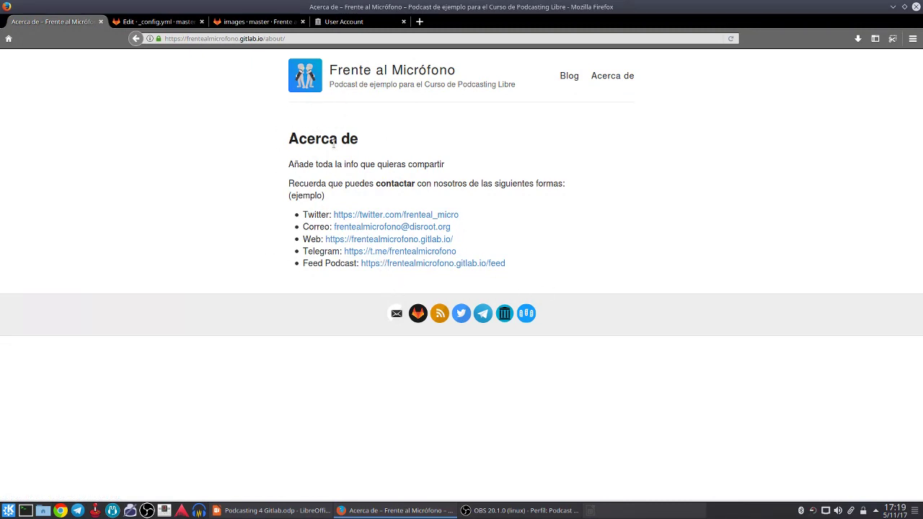
pyautogui.click(159, 23)
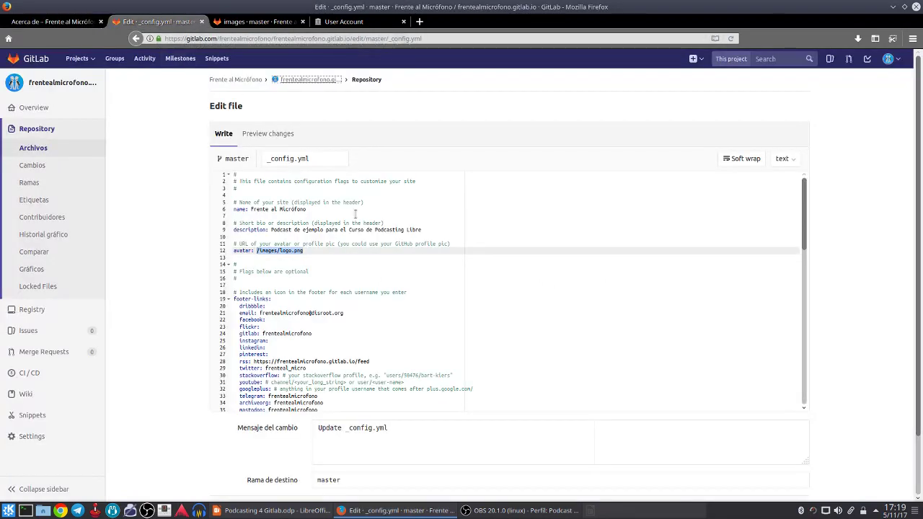
pyautogui.scroll(-2, 392, 291)
pyautogui.scroll(2, 393, 291)
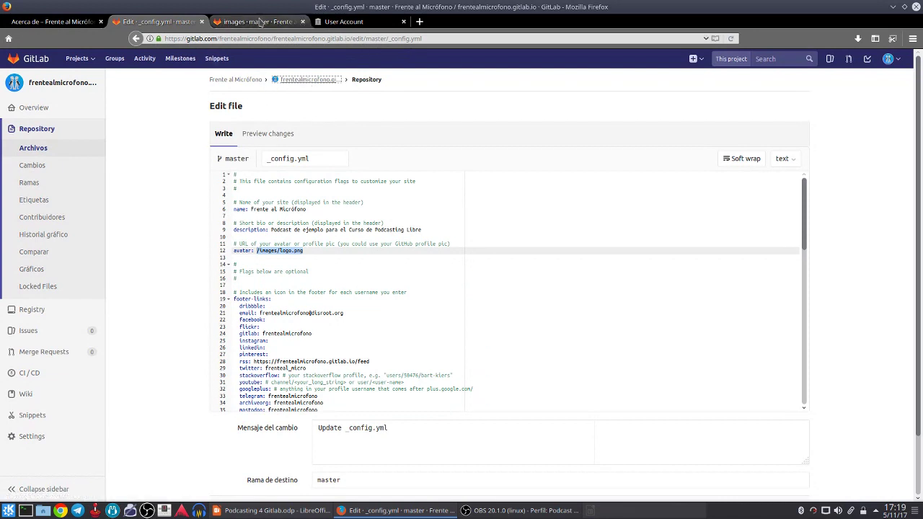
# - Open the about.md file from the repository's root folder
pyautogui.click(261, 21)
pyautogui.click(409, 105)
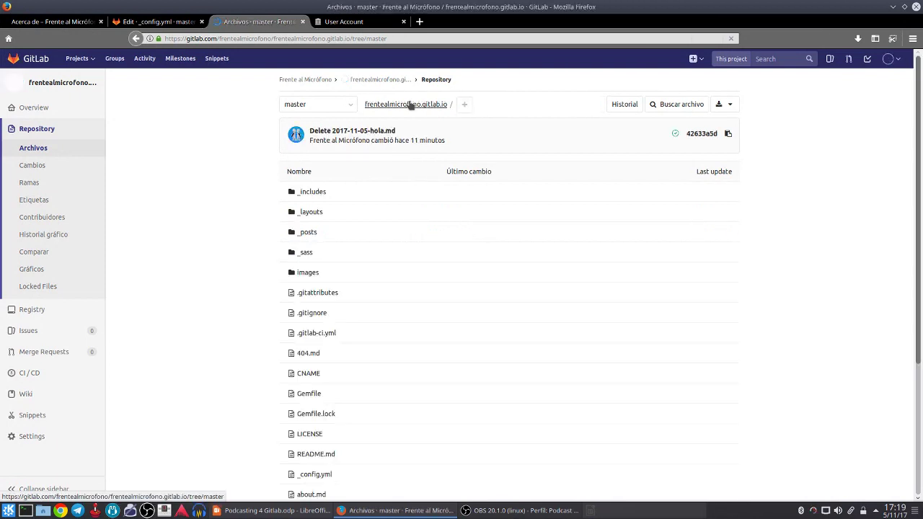
pyautogui.scroll(-5, 379, 343)
pyautogui.scroll(-2, 381, 343)
pyautogui.scroll(1, 380, 350)
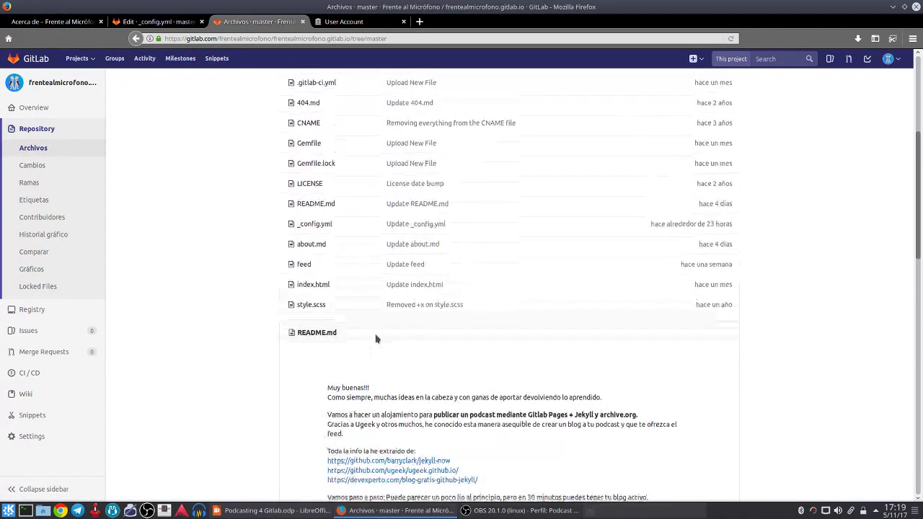
pyautogui.click(307, 249)
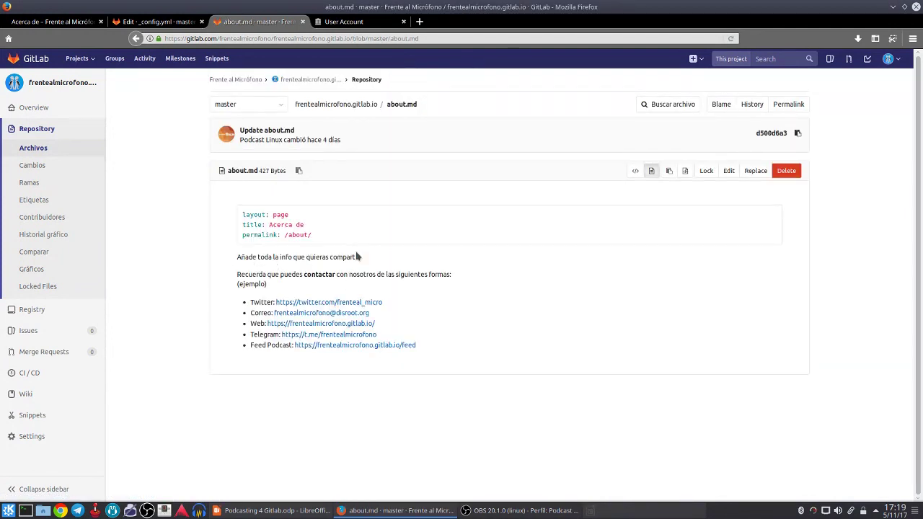
# - Compare about.md with the published Acerca de page, glancing at the _config.yml editor on the way back
pyautogui.click(49, 21)
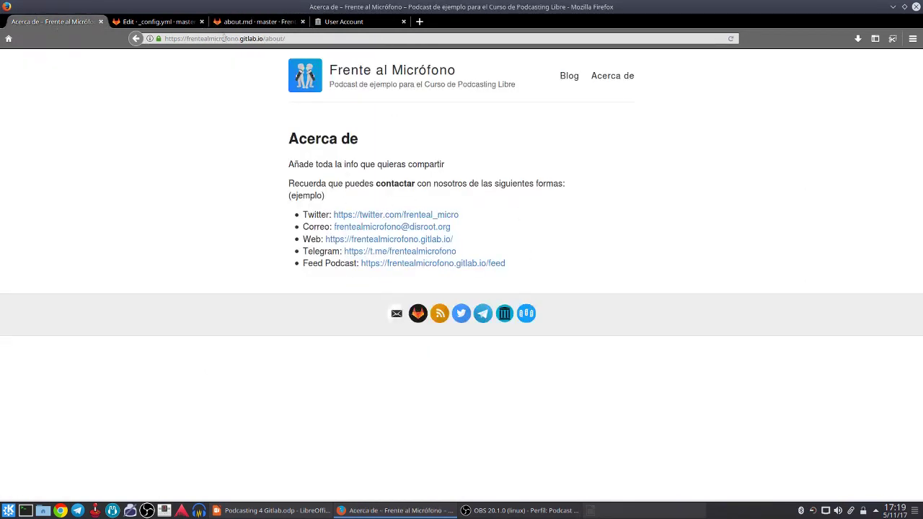
pyautogui.click(170, 21)
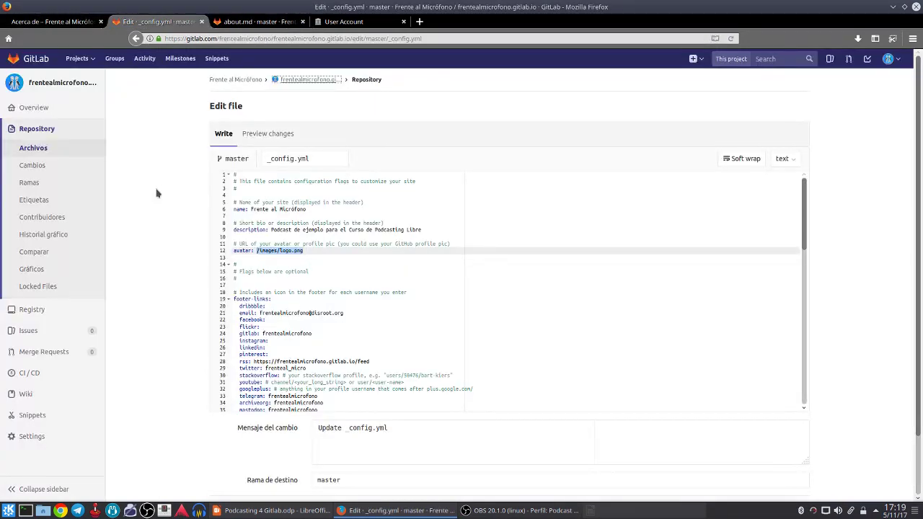
pyautogui.click(239, 23)
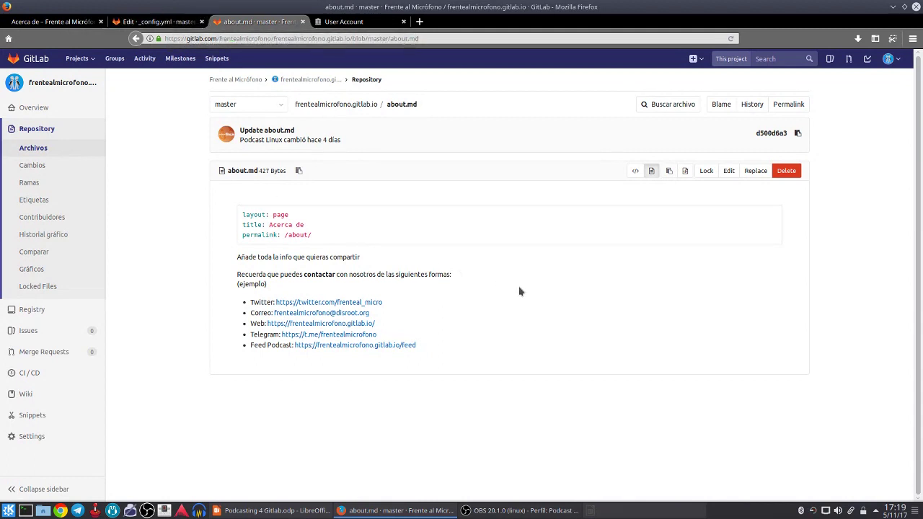
# - Open about.md for editing and select the bold-marked word **contactar**
pyautogui.click(729, 170)
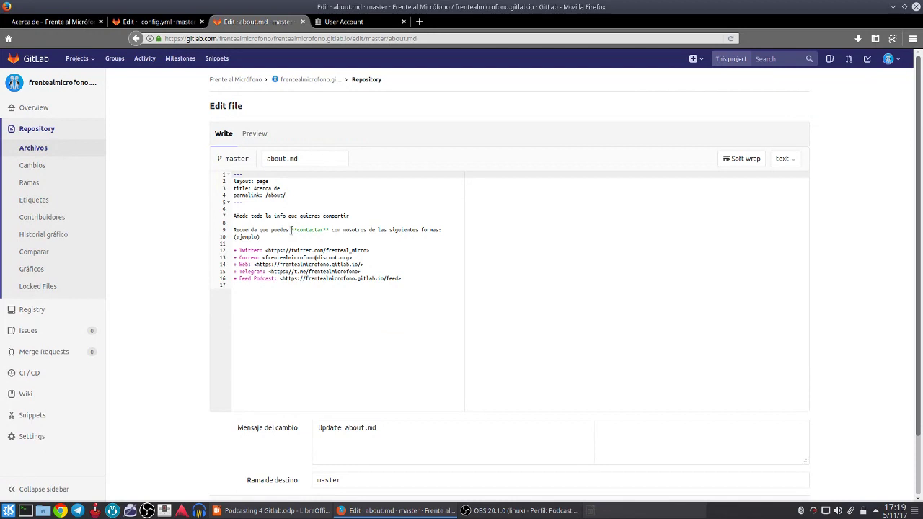
pyautogui.moveTo(291, 229); pyautogui.dragTo(329, 230)
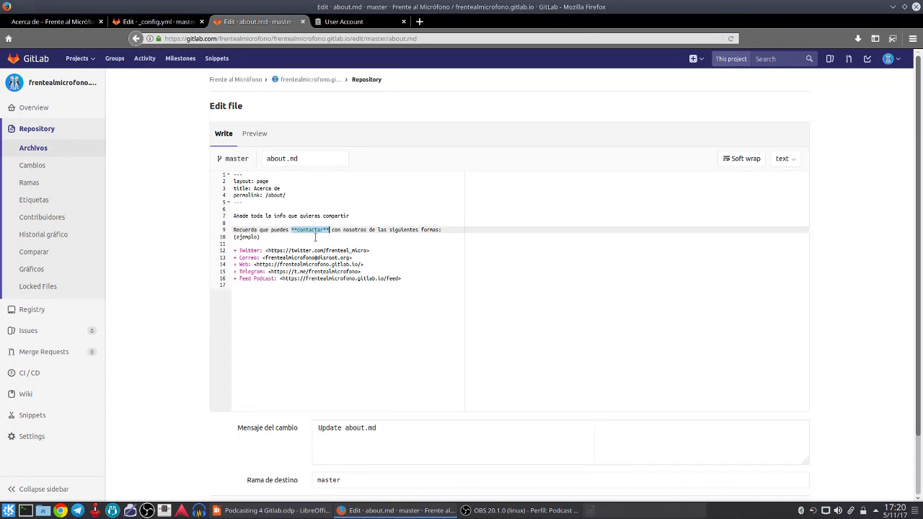
# - Select the footer-links block in _config.yml and compare its entries with the icons in the published blog's footer
pyautogui.click(149, 21)
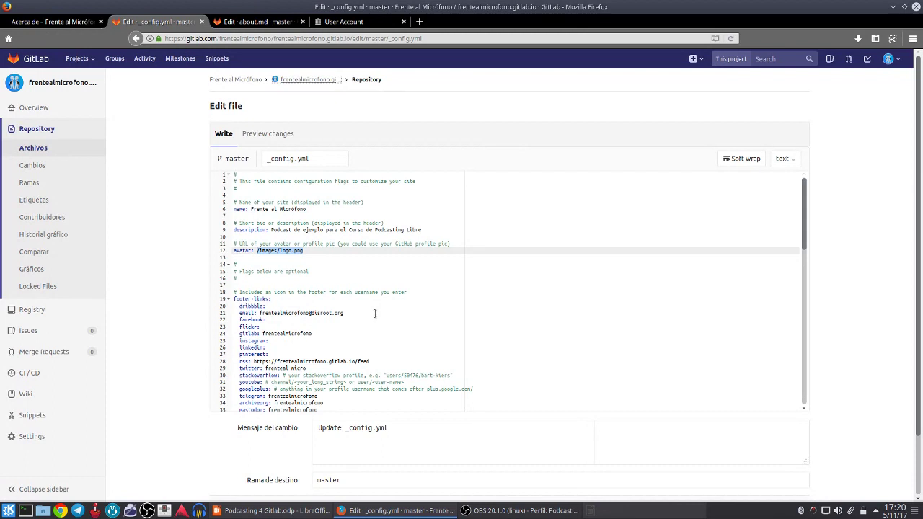
pyautogui.scroll(-5, 352, 326)
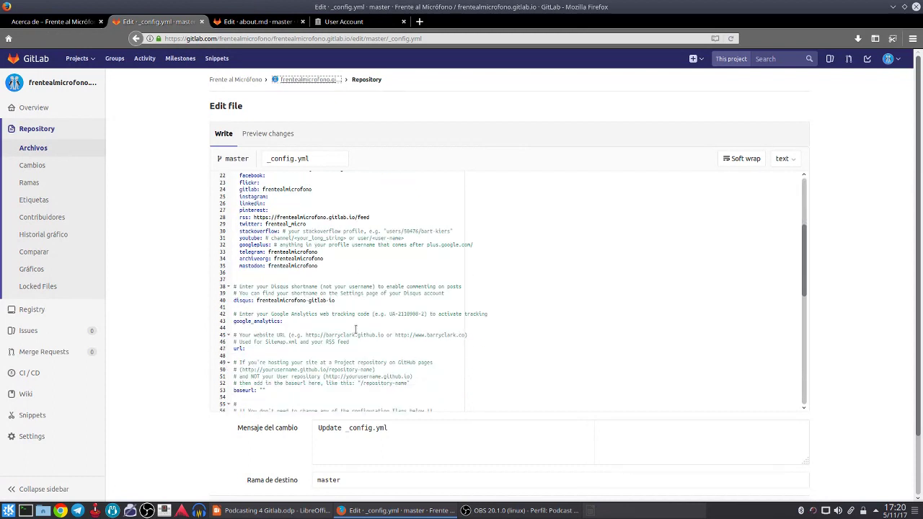
pyautogui.scroll(4, 356, 329)
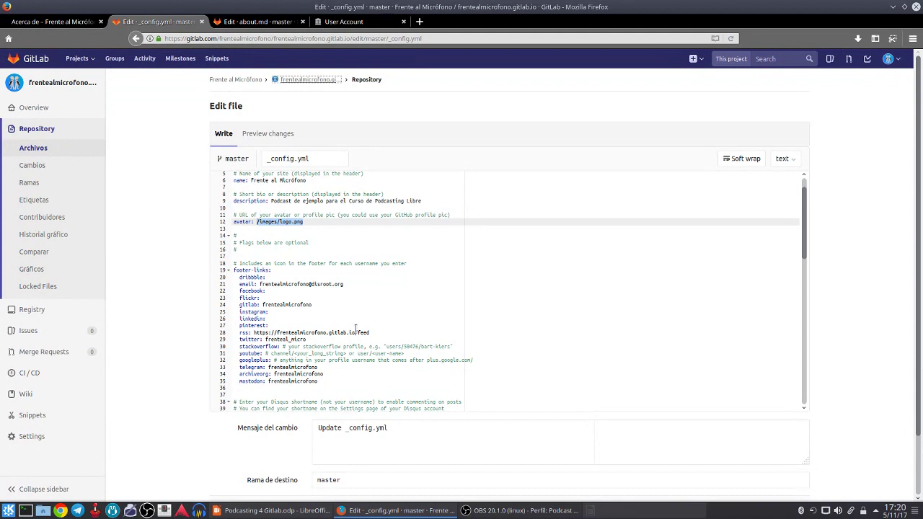
pyautogui.scroll(1, 355, 329)
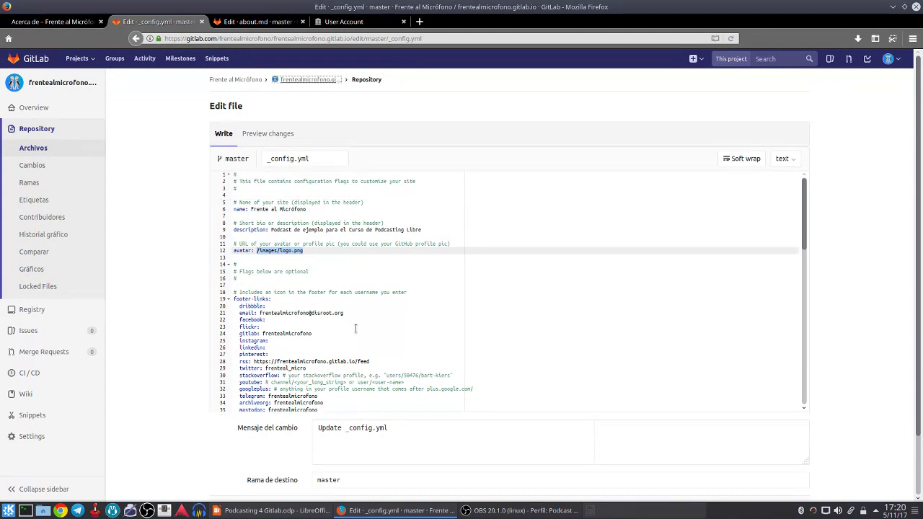
pyautogui.scroll(-4, 355, 329)
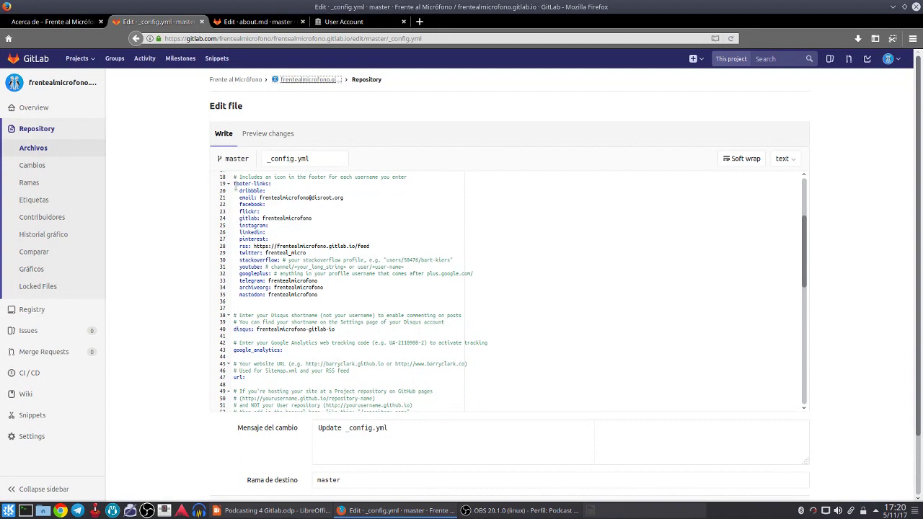
pyautogui.moveTo(233, 183); pyautogui.dragTo(354, 300)
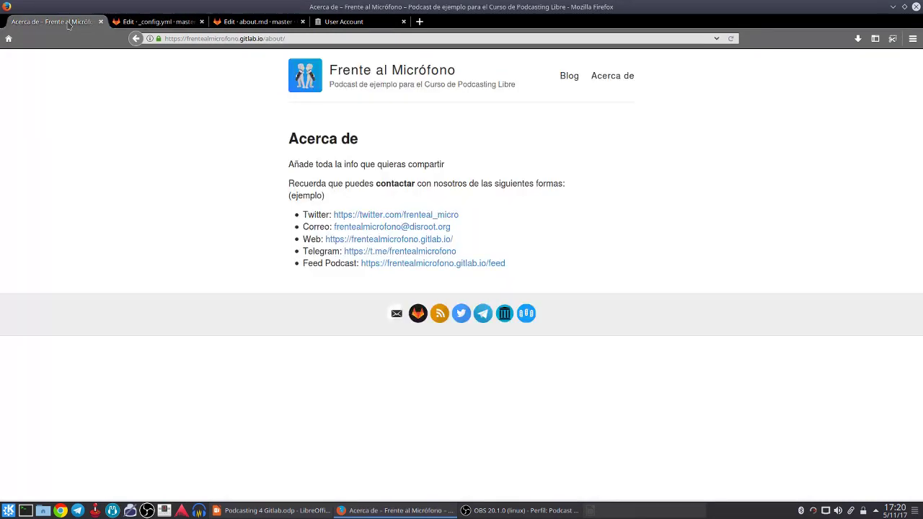
pyautogui.click(66, 24)
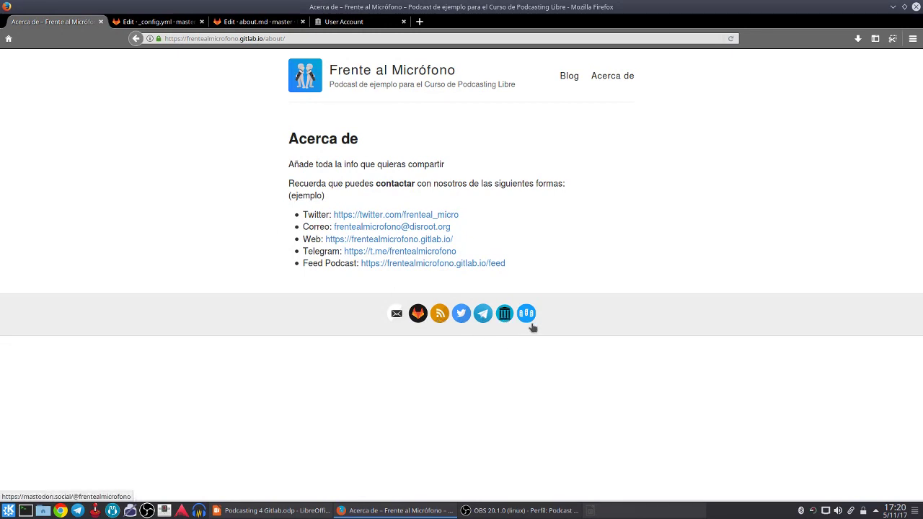
pyautogui.click(182, 23)
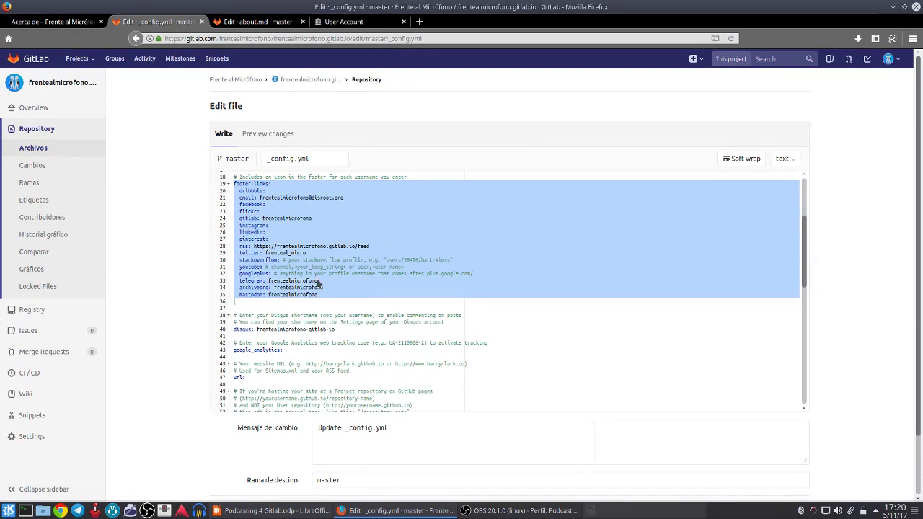
pyautogui.click(374, 287)
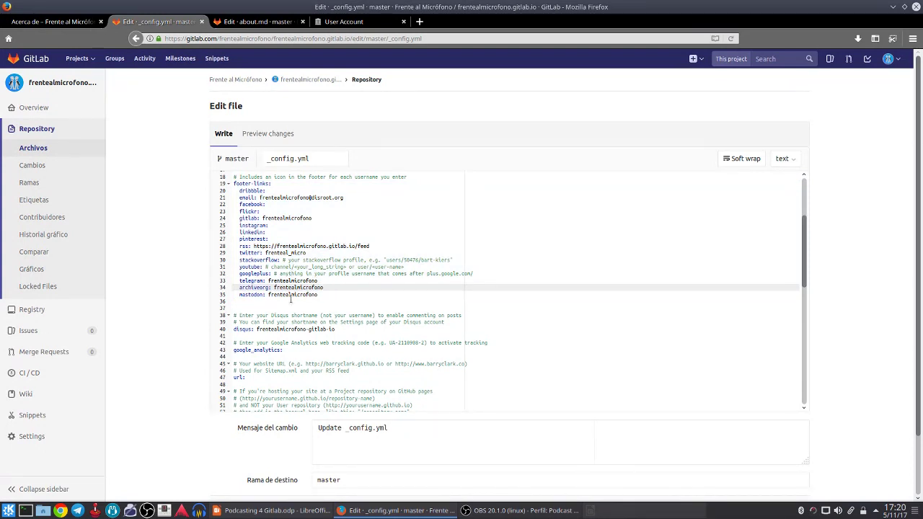
pyautogui.moveTo(318, 294); pyautogui.dragTo(270, 299)
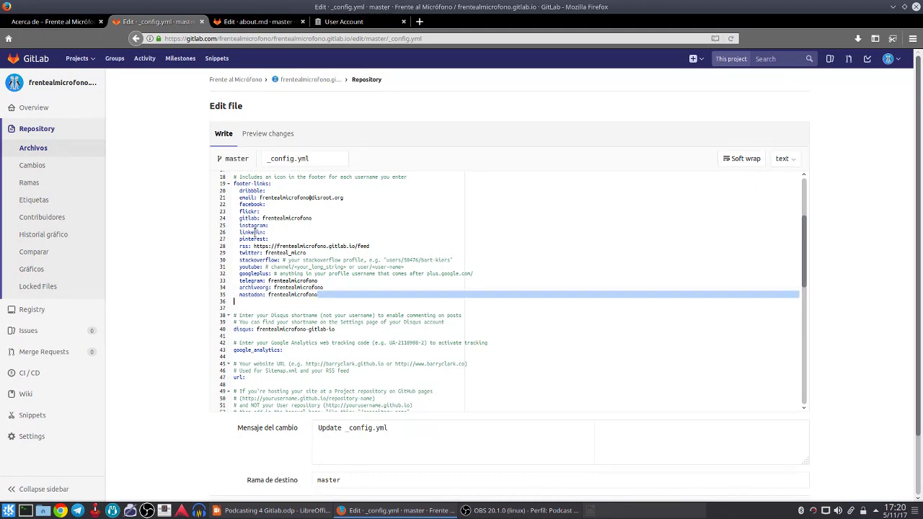
pyautogui.moveTo(253, 246); pyautogui.dragTo(370, 246)
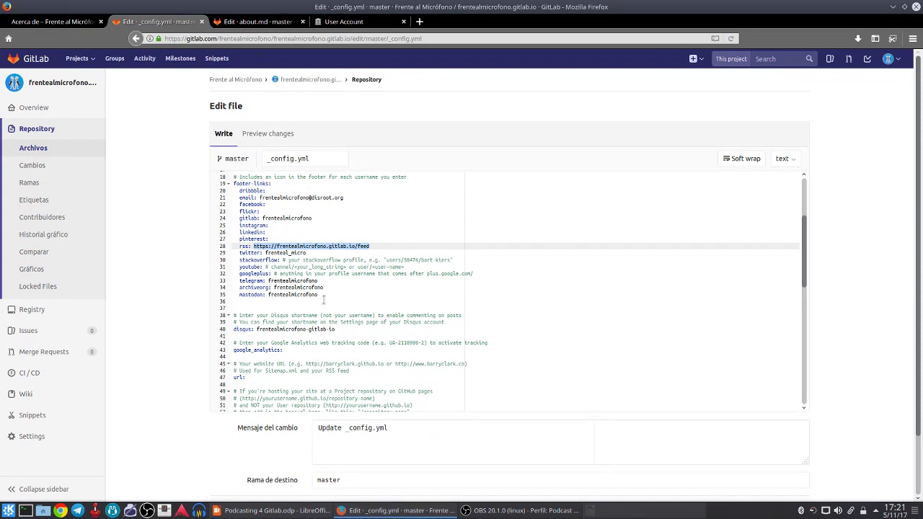
# - Highlight the disqus setting used for post comments in _config.yml
pyautogui.scroll(-2, 317, 296)
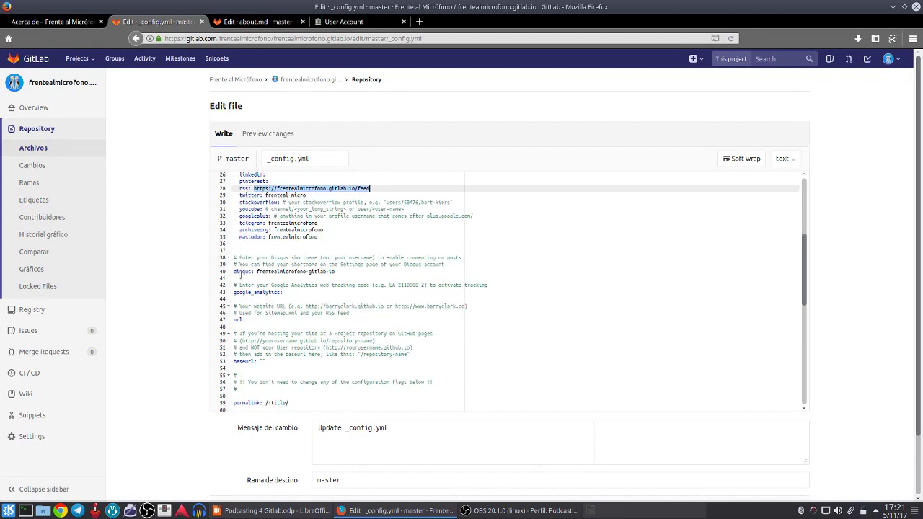
pyautogui.doubleClick(243, 272)
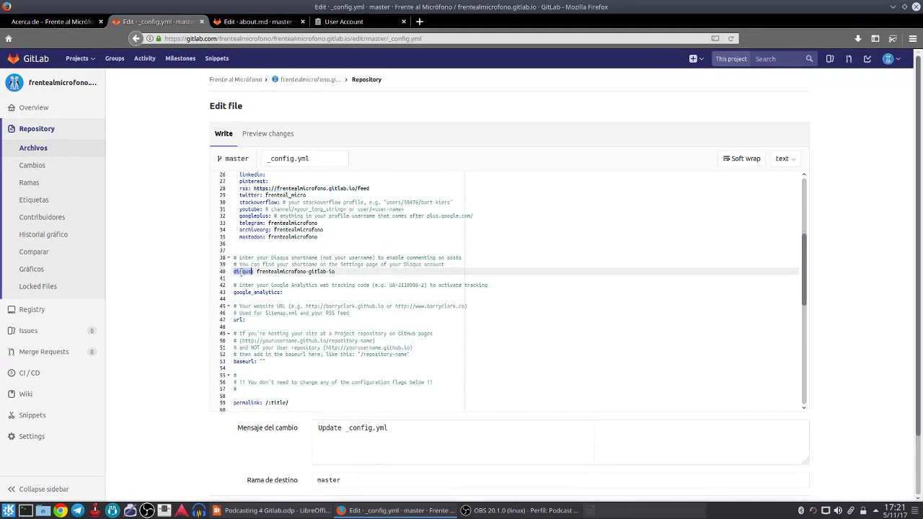
pyautogui.tripleClick(334, 272)
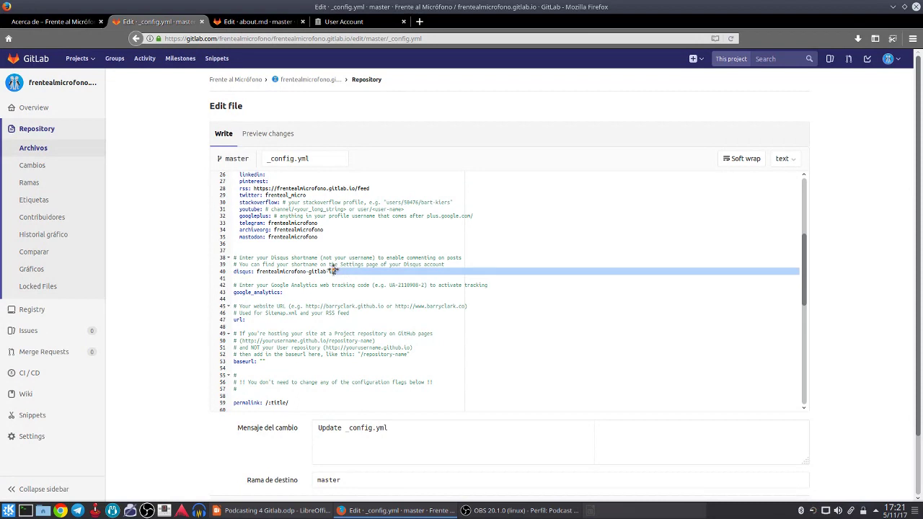
pyautogui.moveTo(334, 271); pyautogui.dragTo(326, 279)
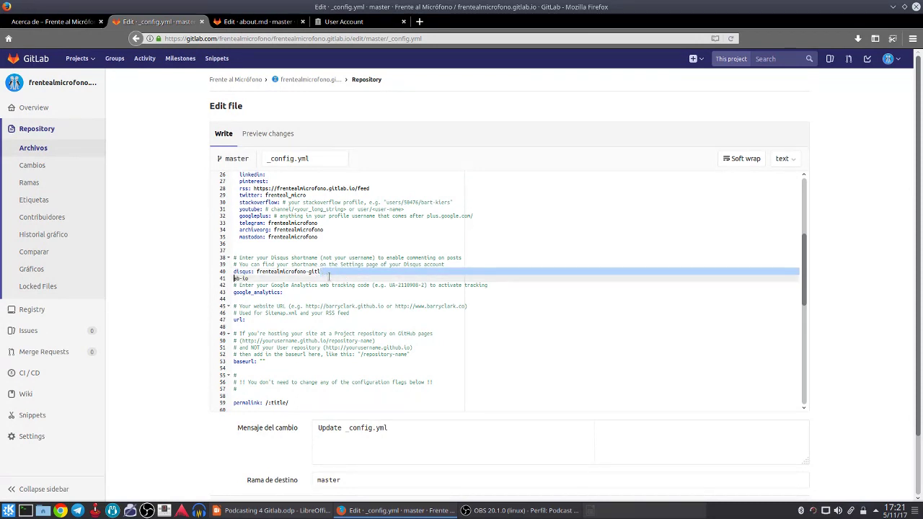
pyautogui.hotkey('ctrl', 'z')
pyautogui.click(332, 285)
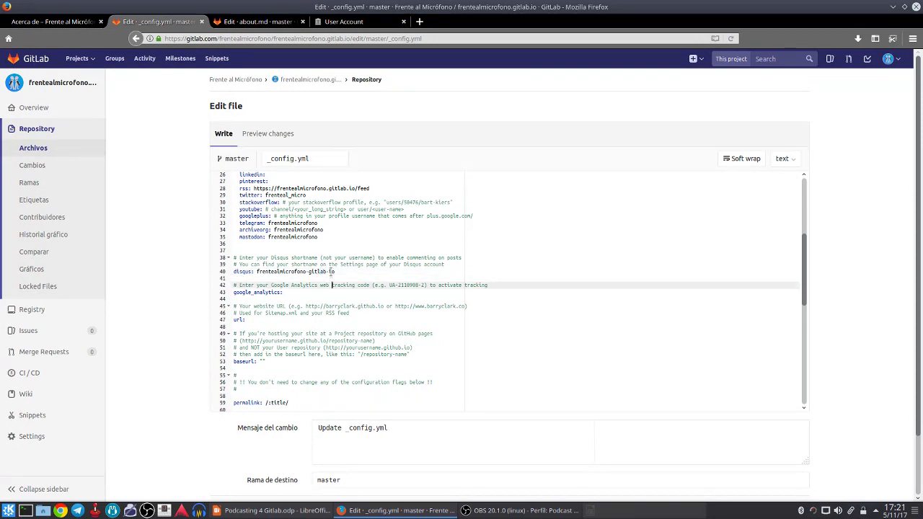
# - Place the text cursor at the end of the disqus shortname in _config.yml
pyautogui.click(334, 271)
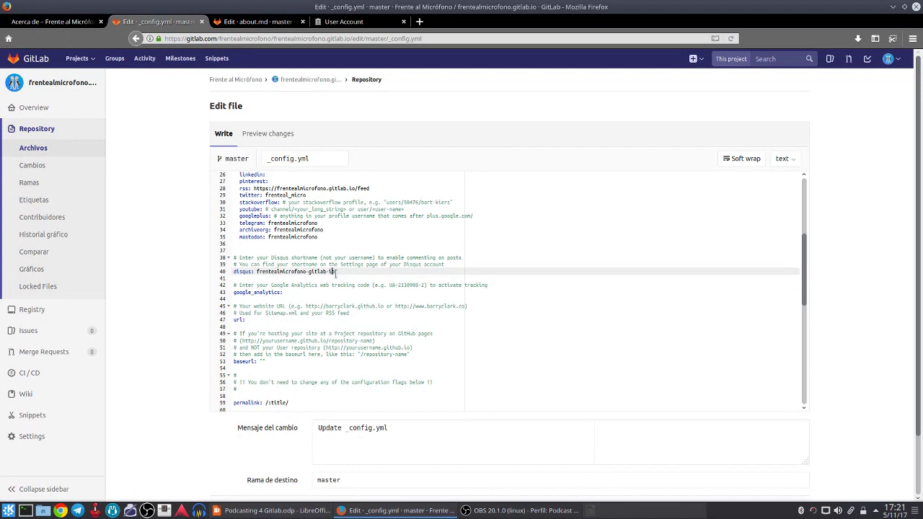
pyautogui.press('BackSpace')
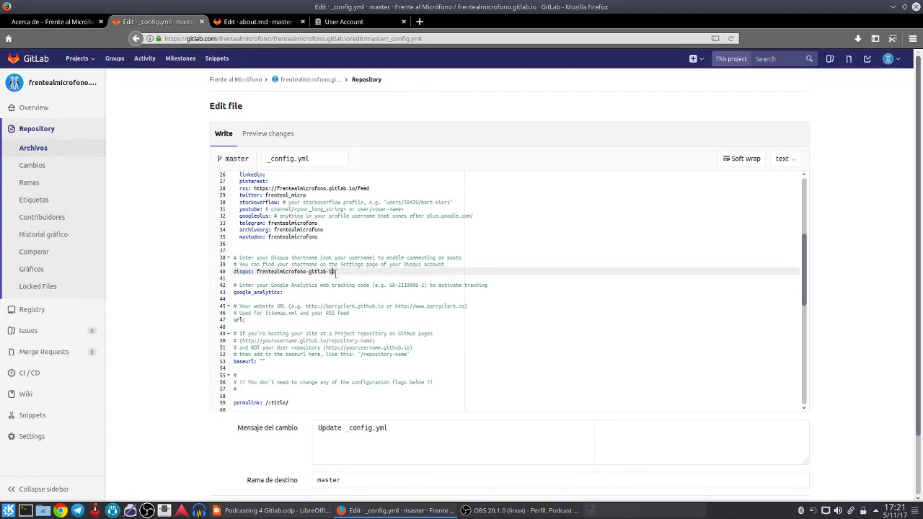
pyautogui.press('BackSpace')
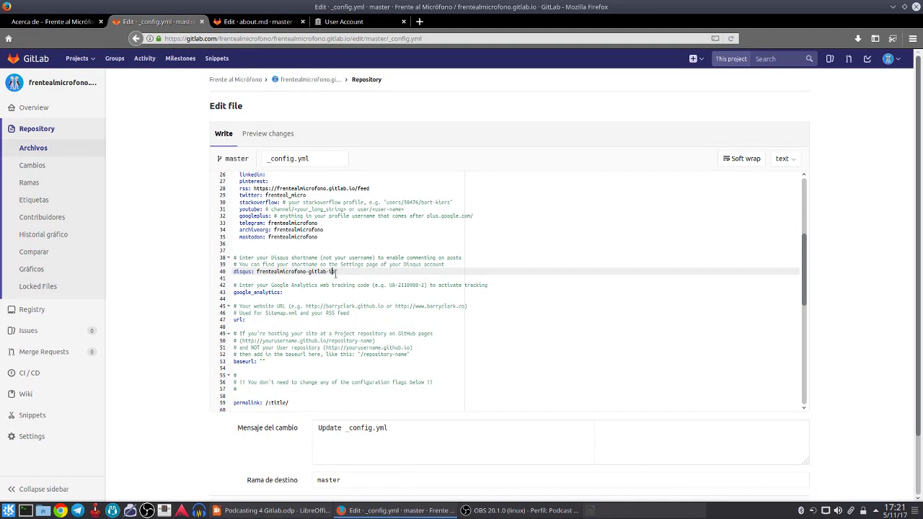
# - Open the Promo Frente al Micrófono post on the published blog and view its Disqus comments section
pyautogui.write('o')
pyautogui.click(56, 22)
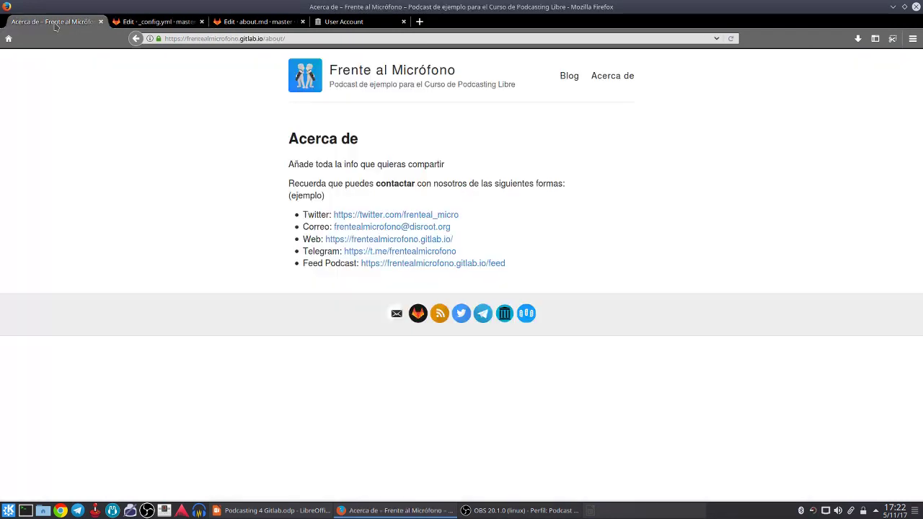
pyautogui.click(379, 72)
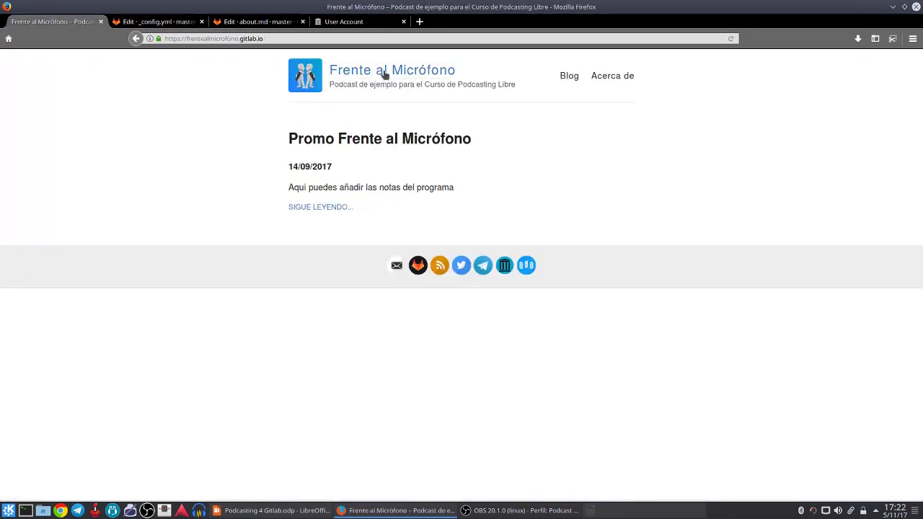
pyautogui.click(372, 140)
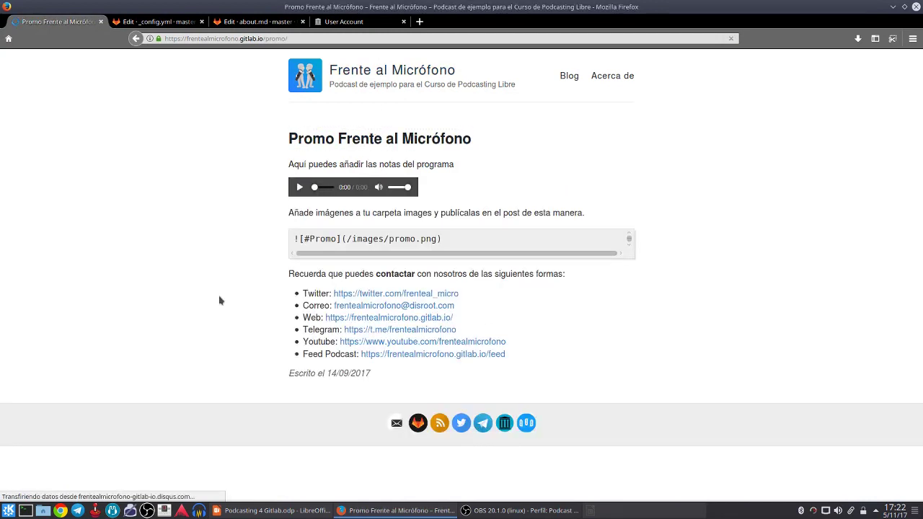
pyautogui.scroll(-4, 207, 362)
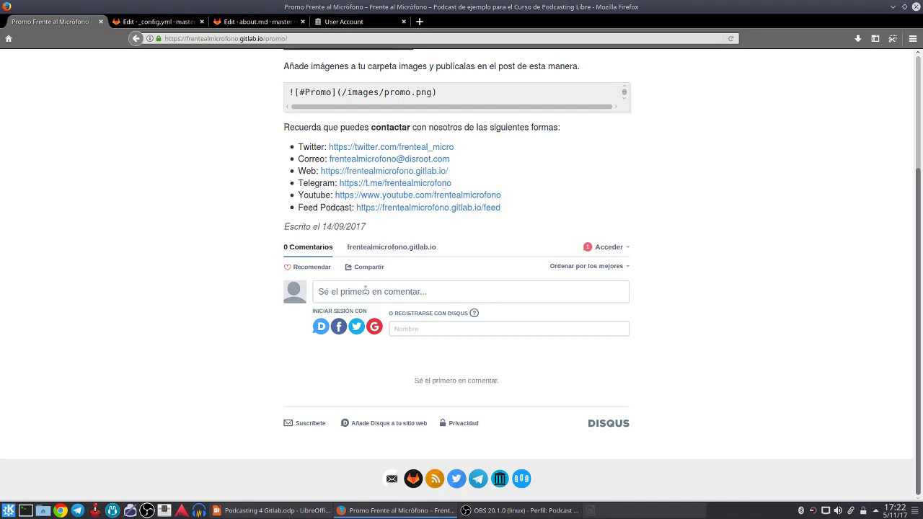
# - Visit the Disqus website from the promo post's comments section and return to the post
pyautogui.click(133, 24)
pyautogui.click(281, 26)
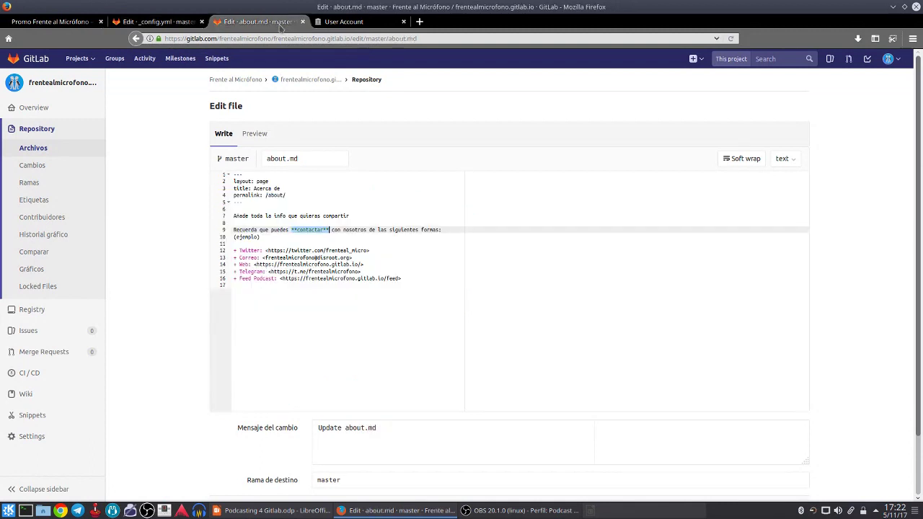
pyautogui.click(152, 21)
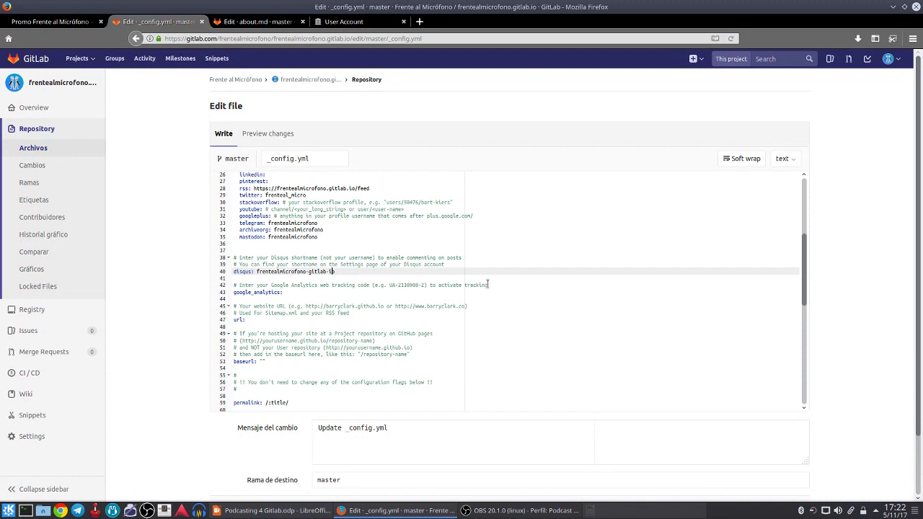
pyautogui.click(236, 23)
pyautogui.click(69, 21)
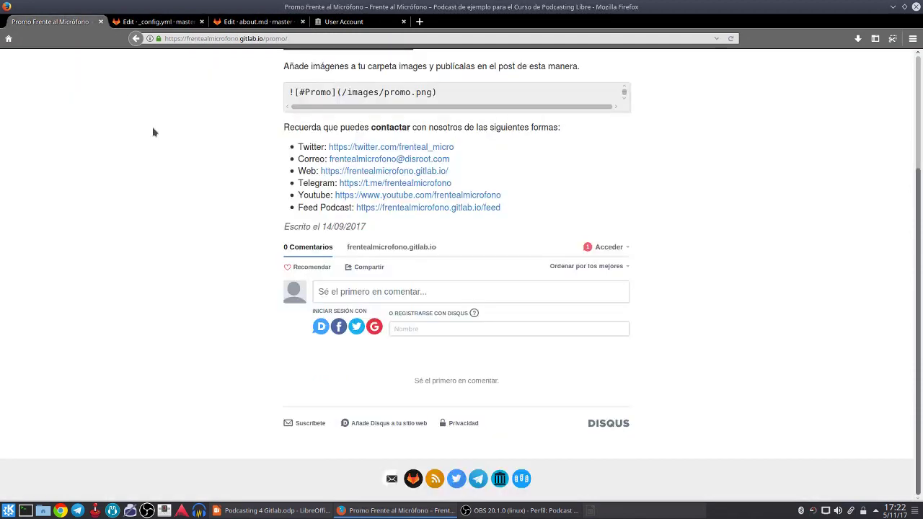
pyautogui.click(620, 427)
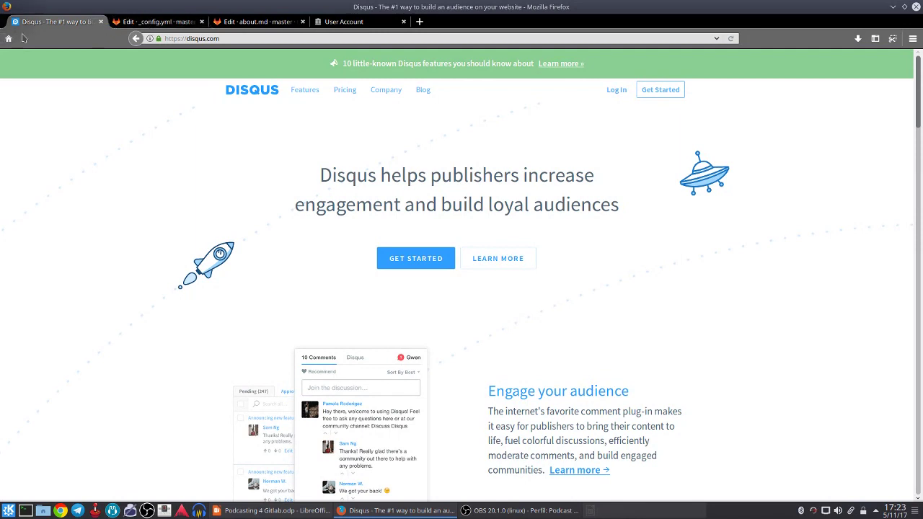
pyautogui.click(136, 38)
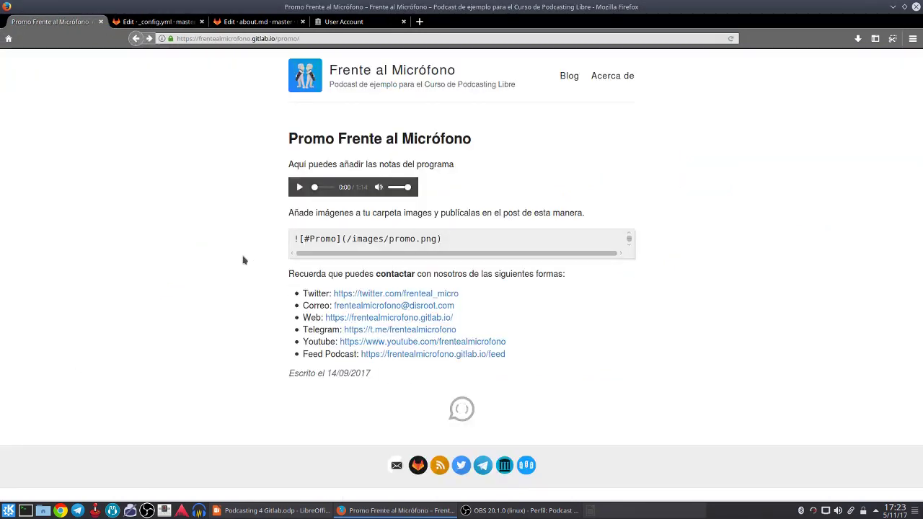
# - Select the disqus shortname in _config.yml, and highlight the whole Podcast Feed Settings block
pyautogui.click(155, 21)
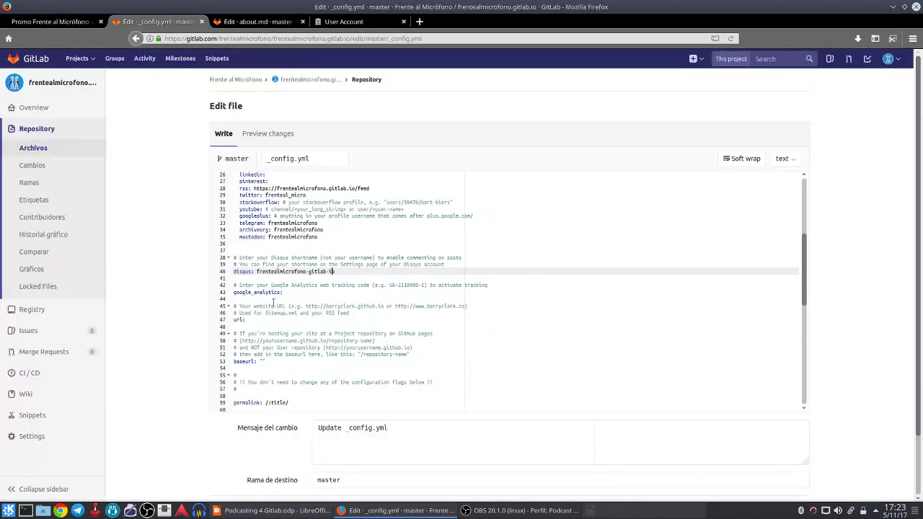
pyautogui.moveTo(256, 271); pyautogui.dragTo(341, 272)
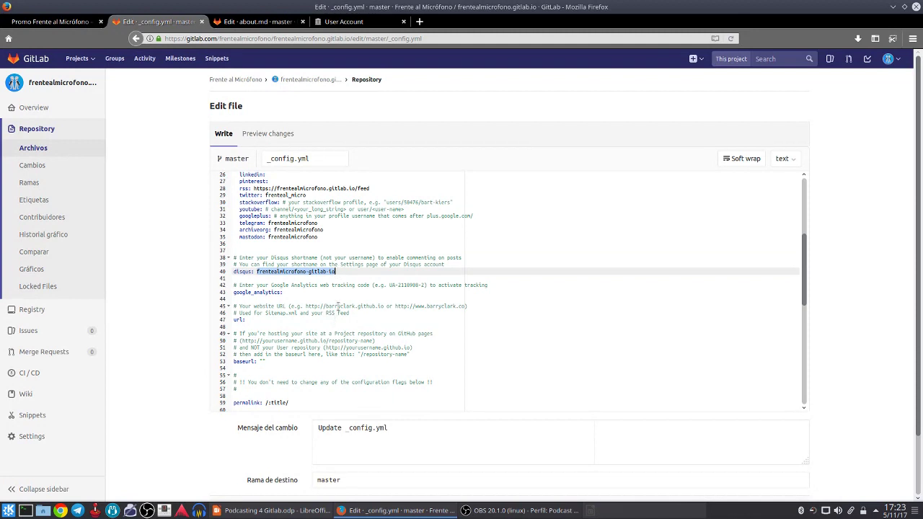
pyautogui.scroll(-5, 336, 314)
pyautogui.scroll(-5, 344, 312)
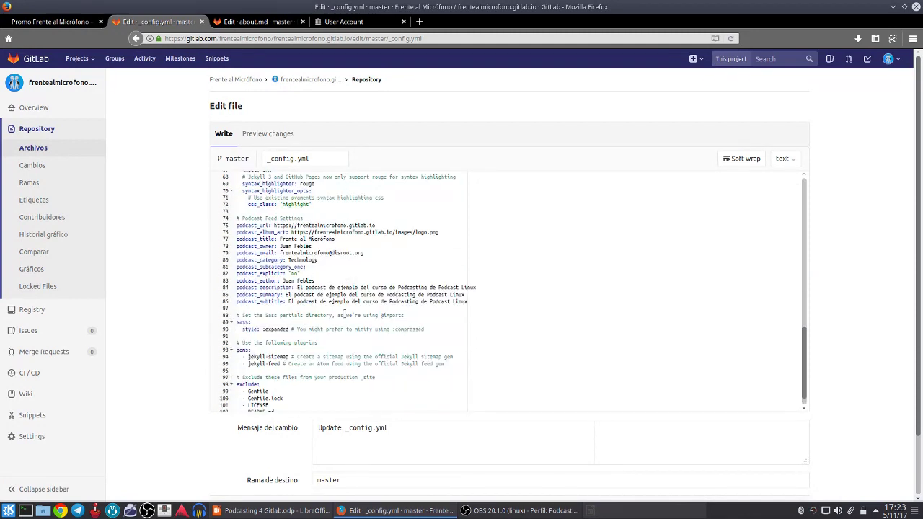
pyautogui.moveTo(479, 309); pyautogui.dragTo(227, 215)
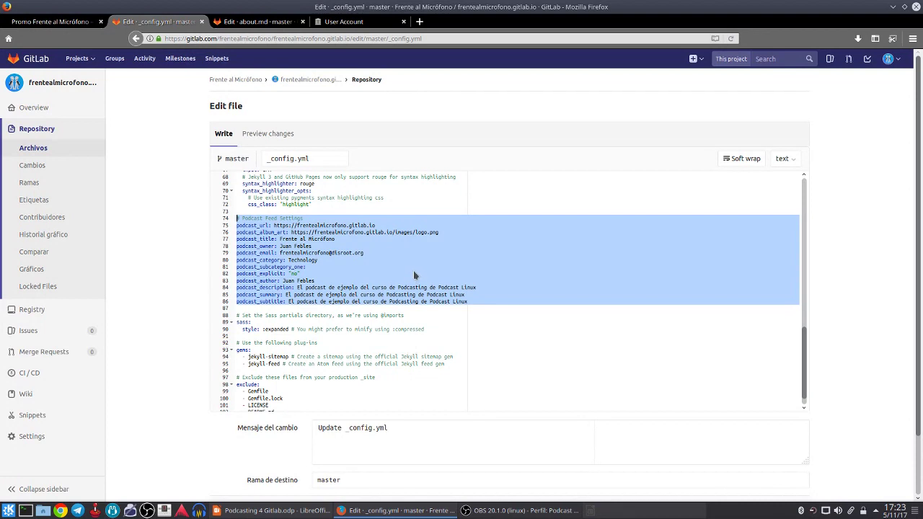
# - Examine podcast_url, podcast_album_art and the other podcast feed fields in _config.yml, checking them against the published blog
pyautogui.click(260, 226)
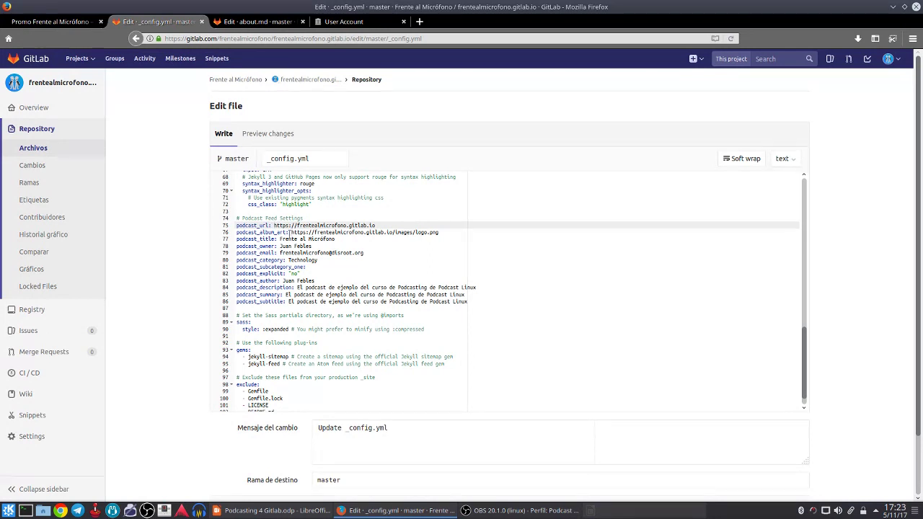
pyautogui.click(439, 230)
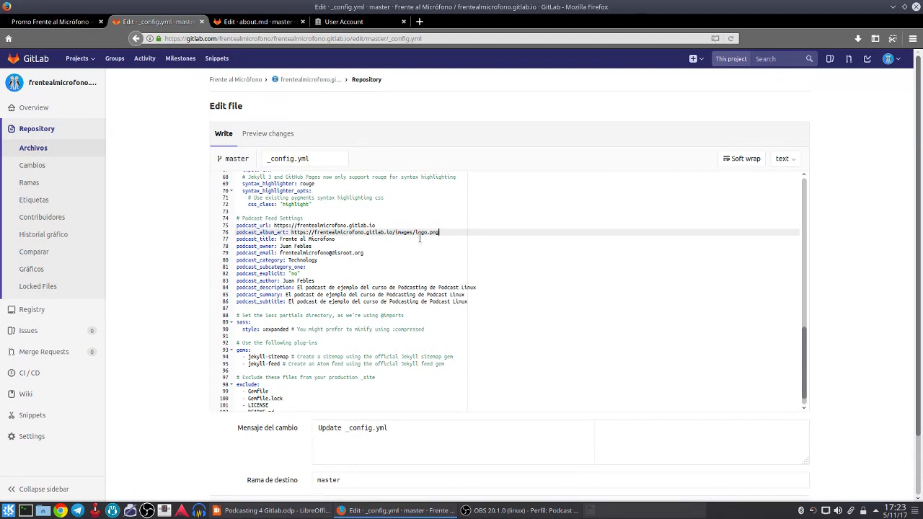
pyautogui.click(72, 20)
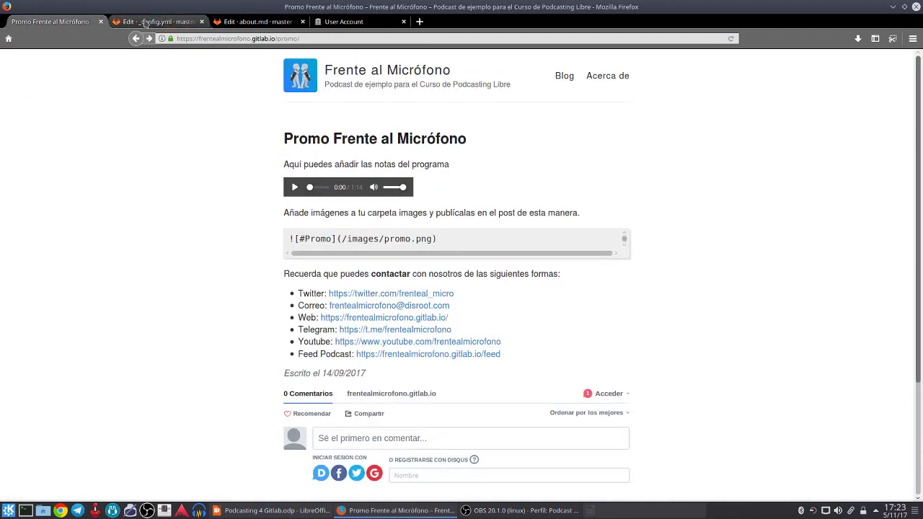
pyautogui.click(149, 23)
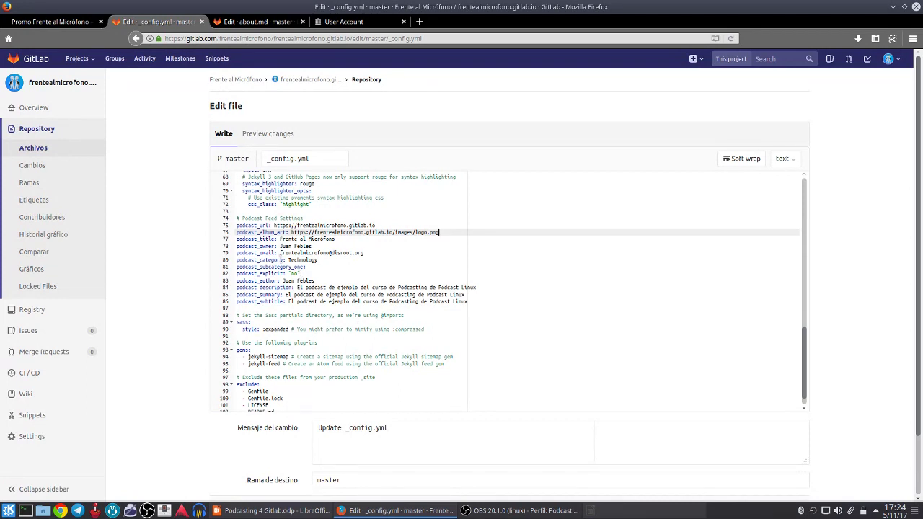
pyautogui.click(286, 295)
pyautogui.scroll(-1, 354, 328)
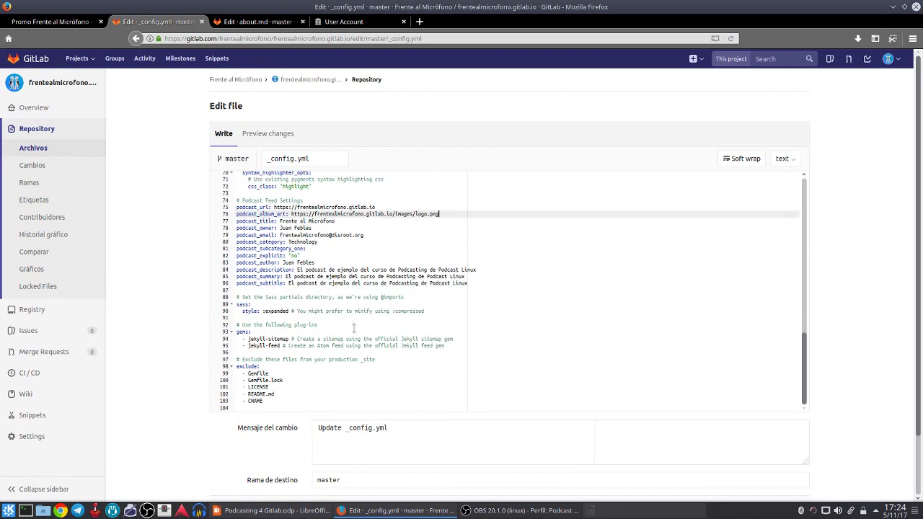
pyautogui.scroll(15, 353, 328)
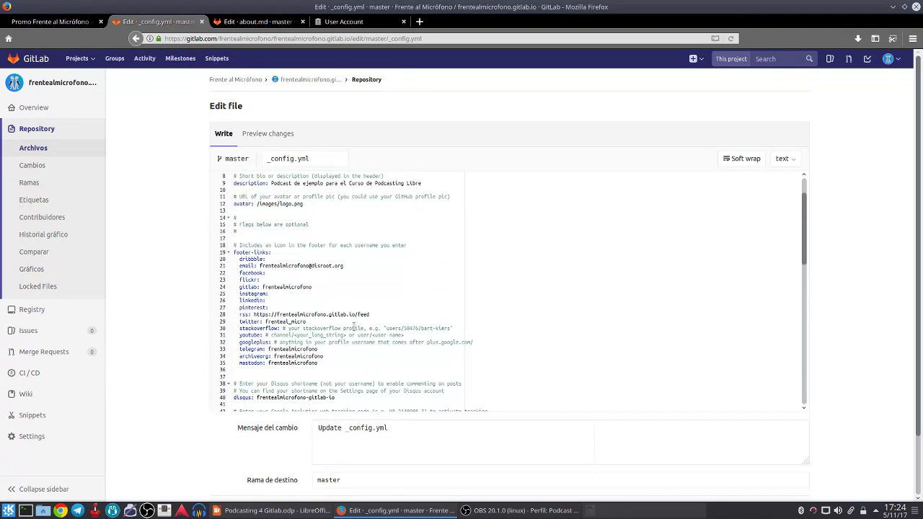
# - Open the feed file from the repository's root and select categories.podcast in its episode loop
pyautogui.click(313, 81)
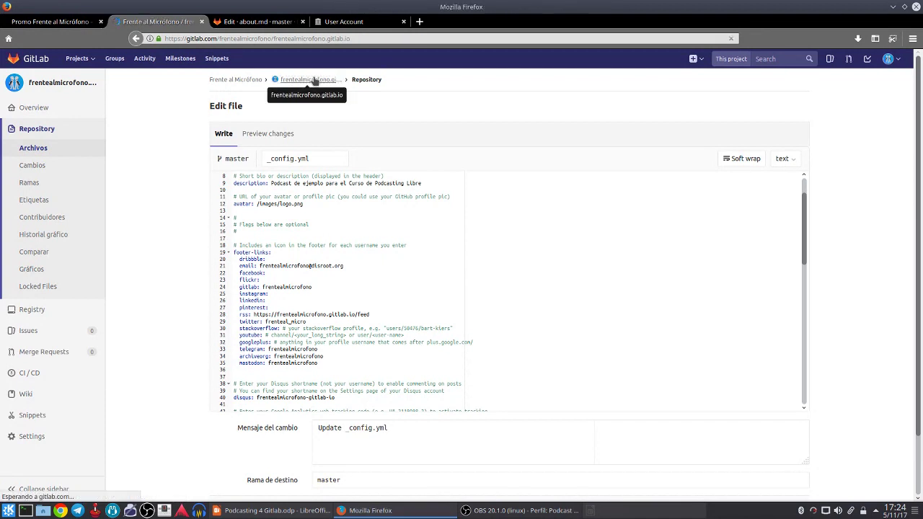
pyautogui.scroll(-8, 260, 325)
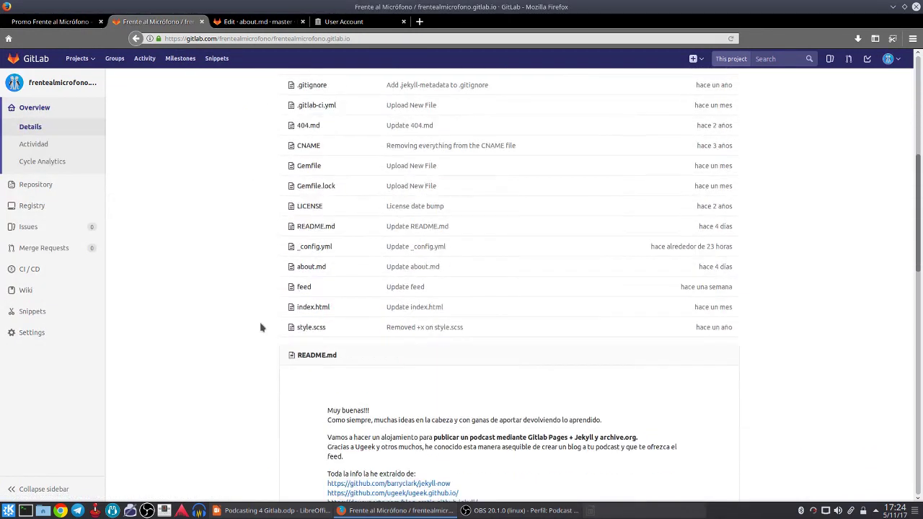
pyautogui.click(306, 288)
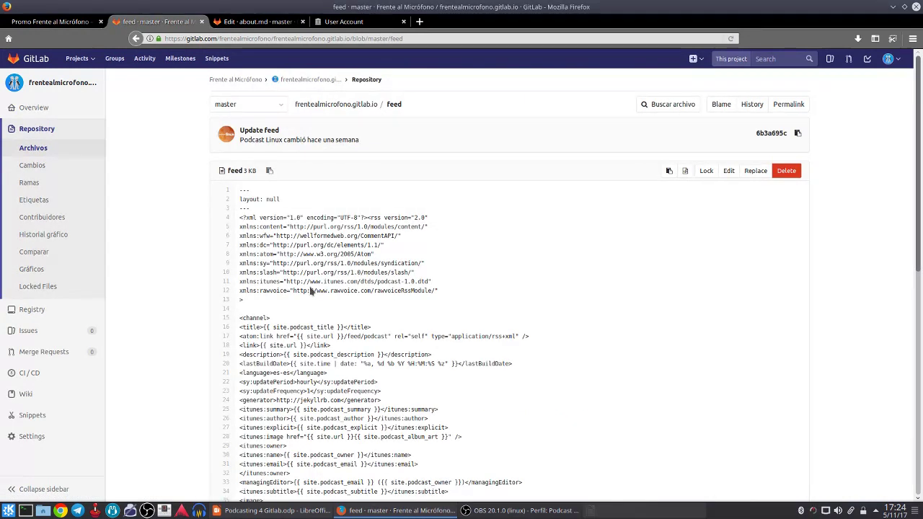
pyautogui.scroll(-3, 317, 259)
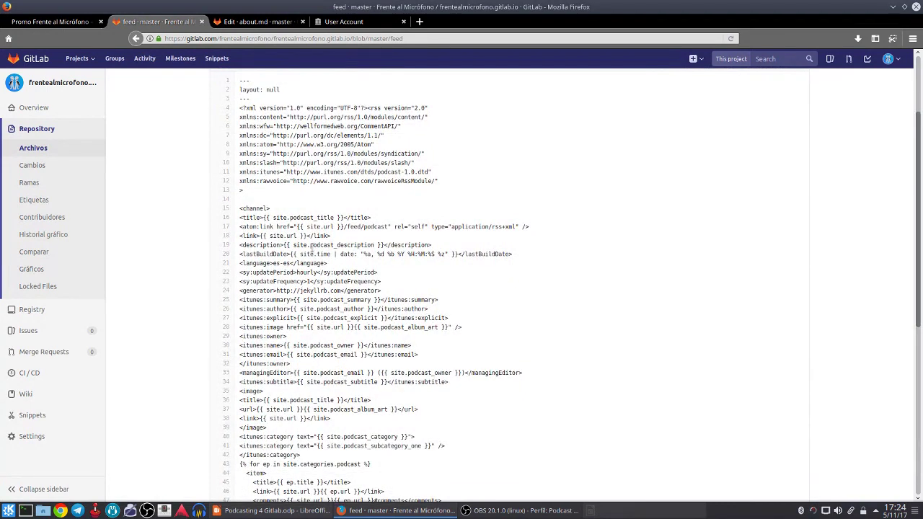
pyautogui.scroll(-3, 312, 251)
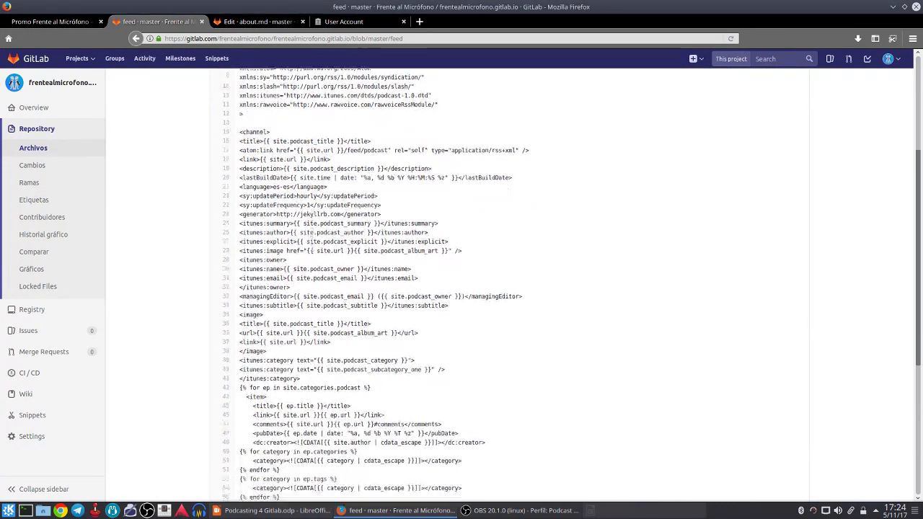
pyautogui.scroll(-2, 312, 249)
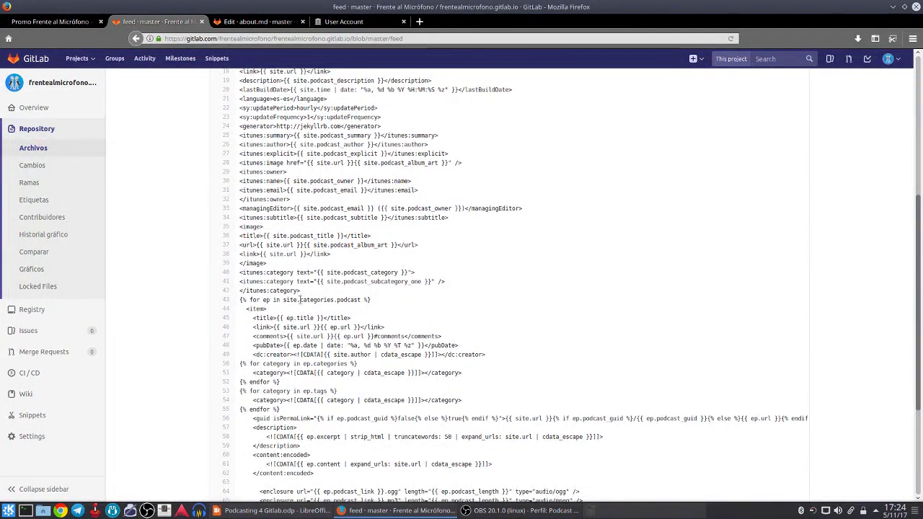
pyautogui.moveTo(301, 299); pyautogui.dragTo(359, 301)
pyautogui.moveTo(359, 301); pyautogui.dragTo(362, 301)
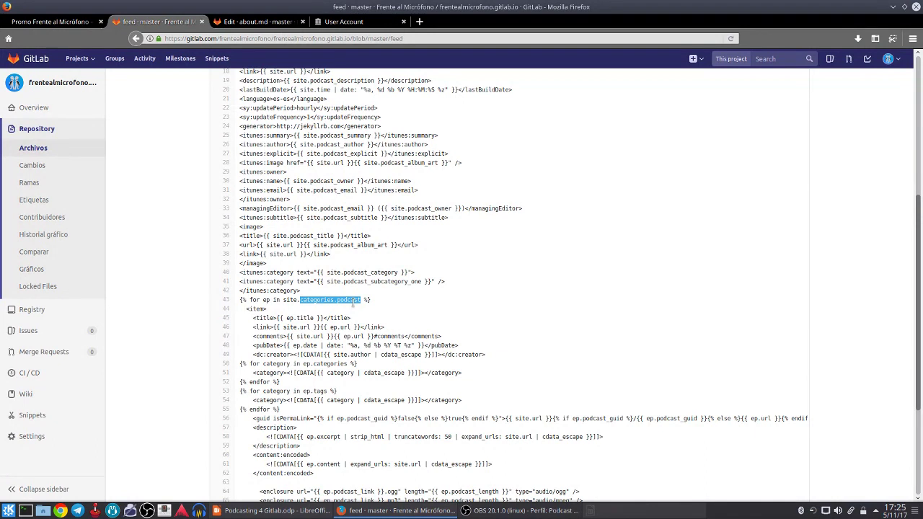
# - Highlight the two enclosure lines for the .ogg and .mp3 audio in the feed file
pyautogui.scroll(-5, 352, 303)
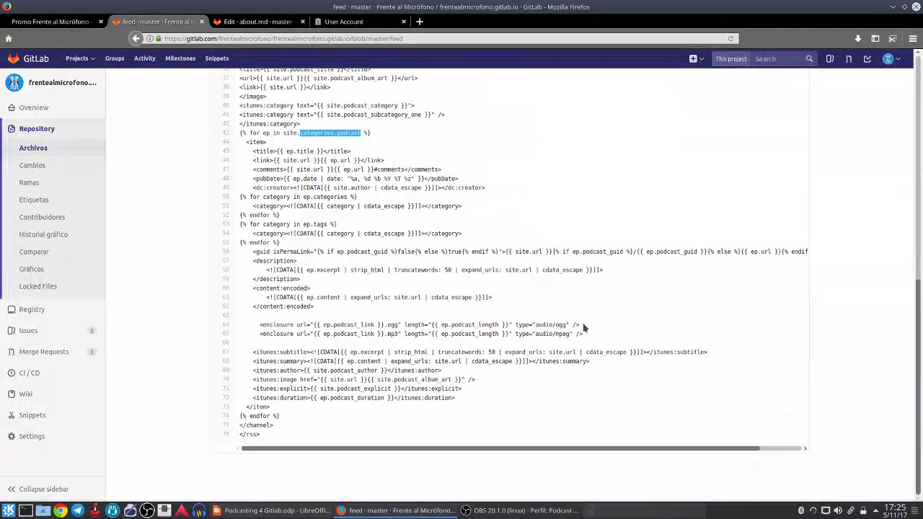
pyautogui.moveTo(591, 333); pyautogui.dragTo(243, 324)
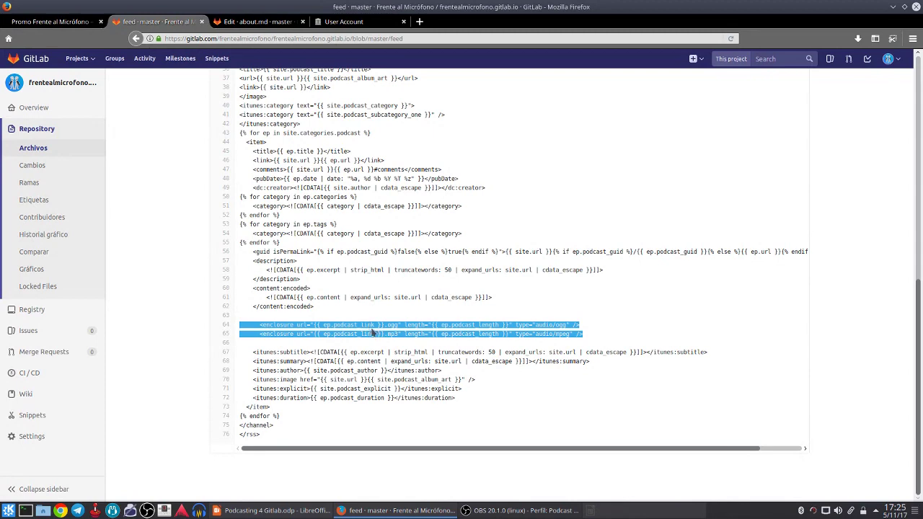
pyautogui.scroll(3, 395, 363)
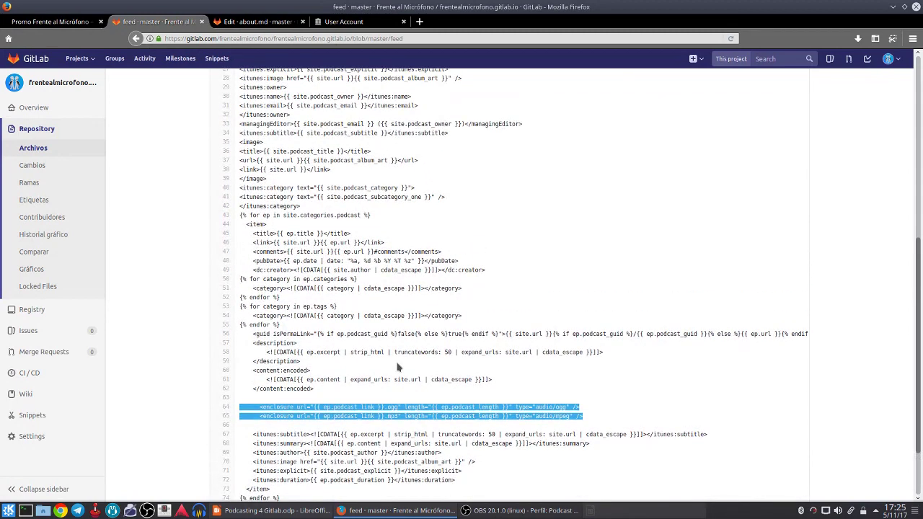
pyautogui.scroll(8, 398, 368)
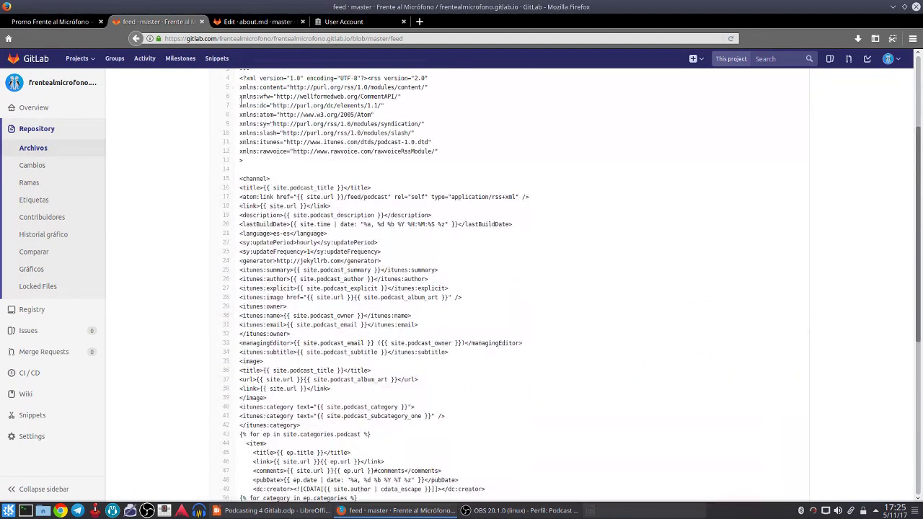
# - Return to the repository's file list and open the _posts folder
pyautogui.click(135, 39)
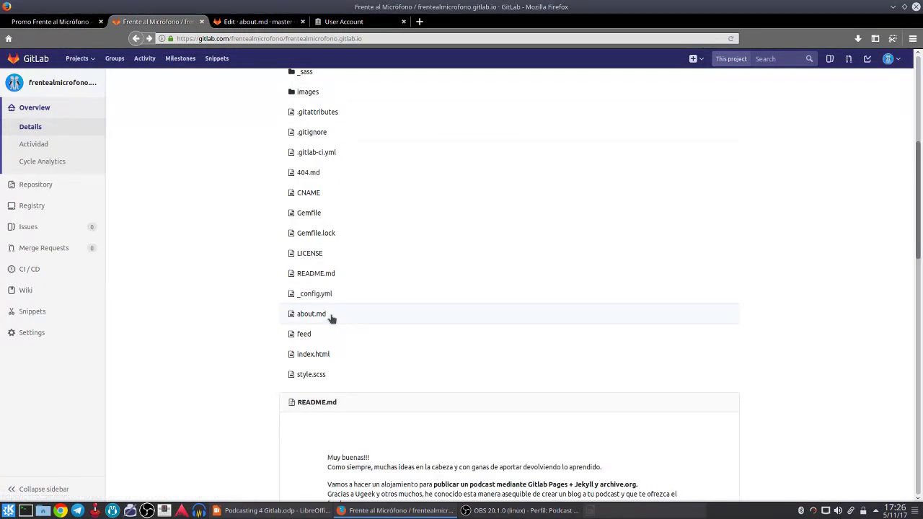
pyautogui.scroll(6, 423, 374)
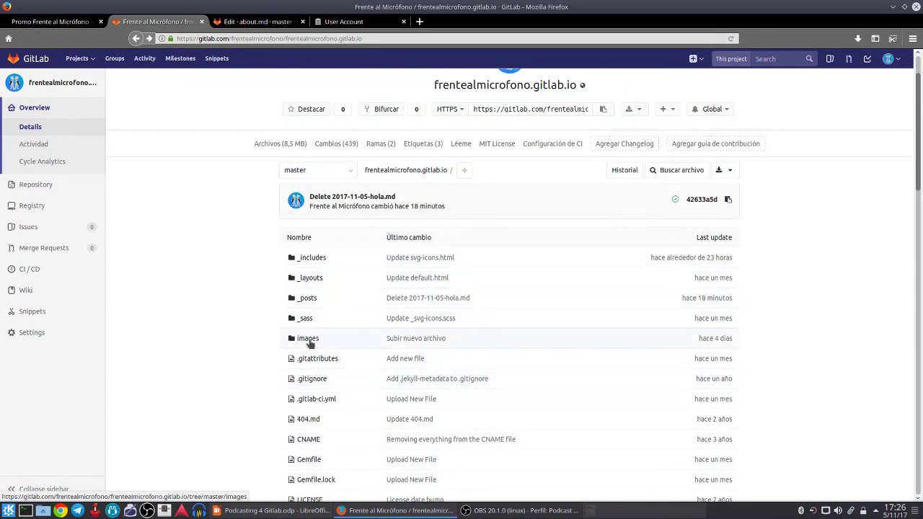
pyautogui.click(306, 301)
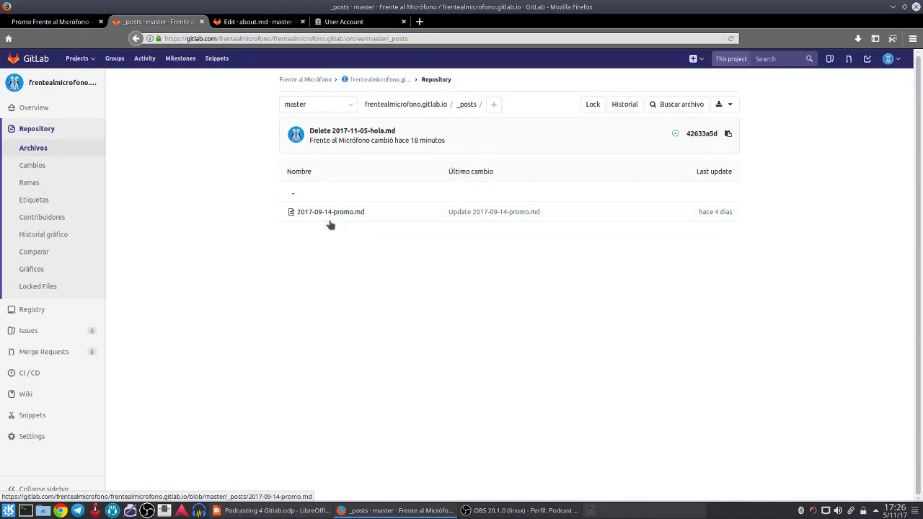
# - Check the README's archive.org instructions from the repository root in a separate tab, and switch to the podcast's archive.org account page
pyautogui.middleClick(414, 105)
pyautogui.click(245, 22)
pyautogui.scroll(-15, 438, 322)
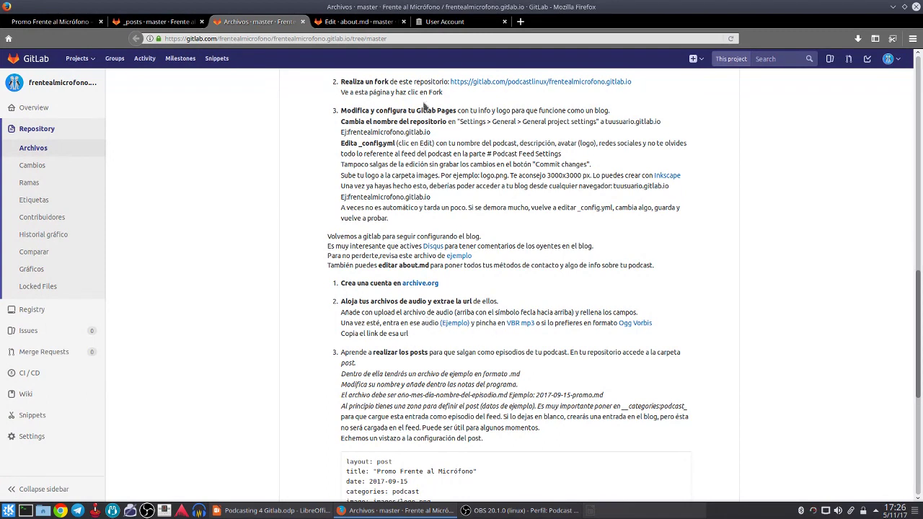
pyautogui.click(444, 23)
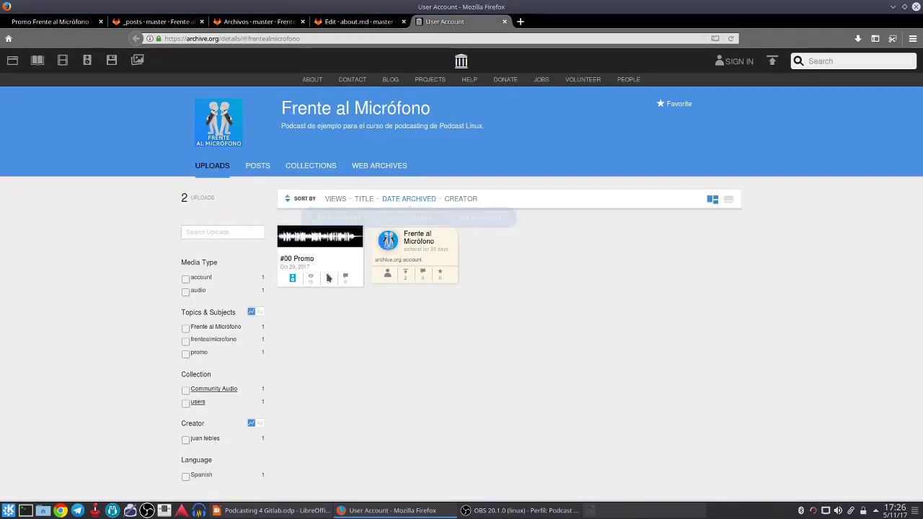
# - Open the #00 Promo upload on archive.org and copy the link address of its OGG VORBIS download
pyautogui.click(302, 259)
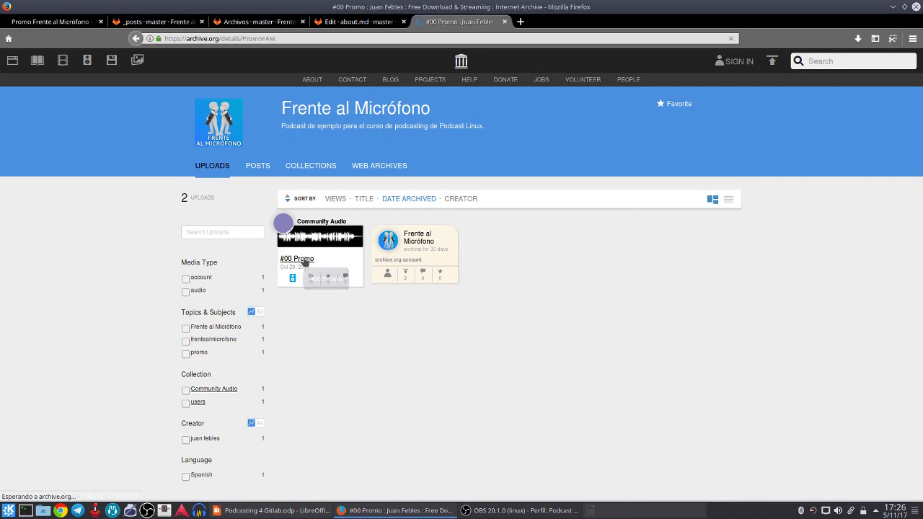
pyautogui.scroll(-4, 580, 389)
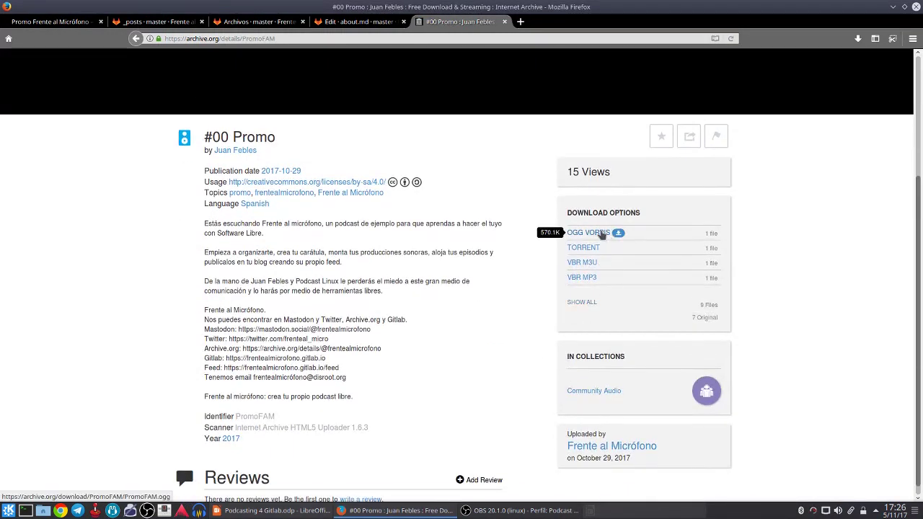
pyautogui.scroll(3, 572, 243)
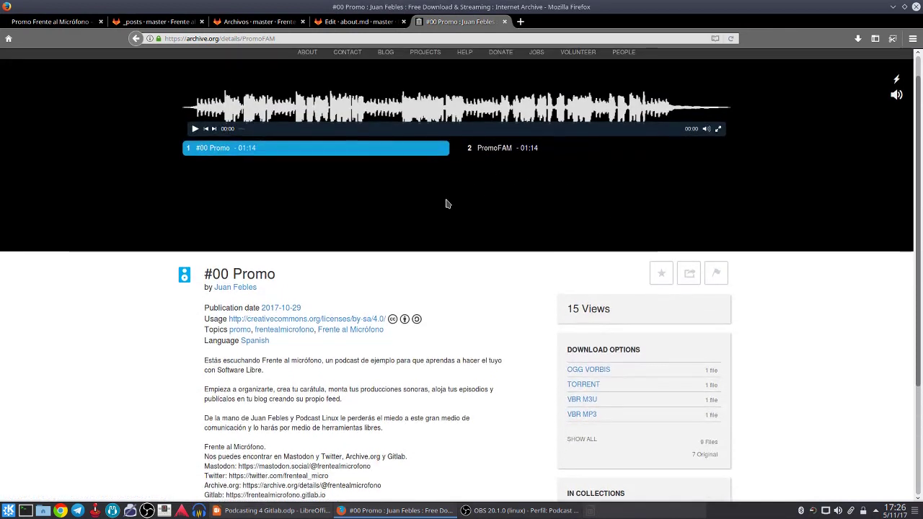
pyautogui.scroll(-2, 508, 366)
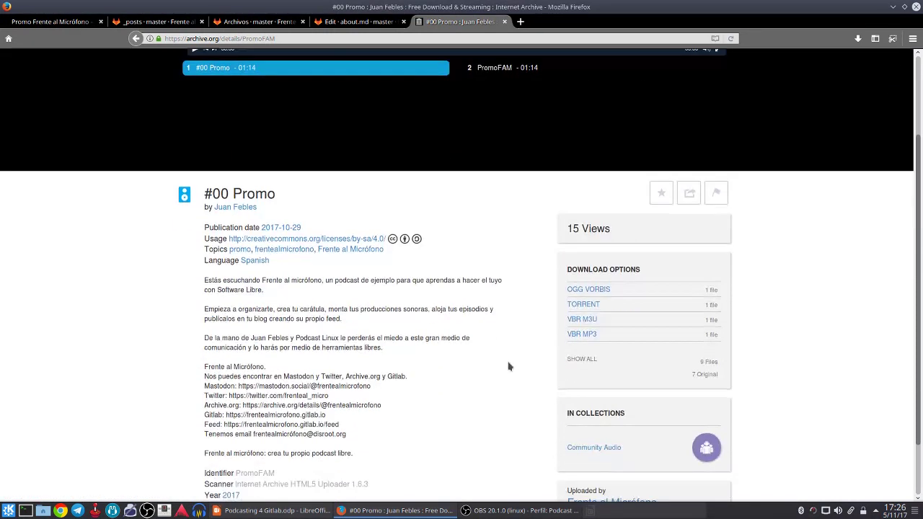
pyautogui.scroll(-2, 508, 366)
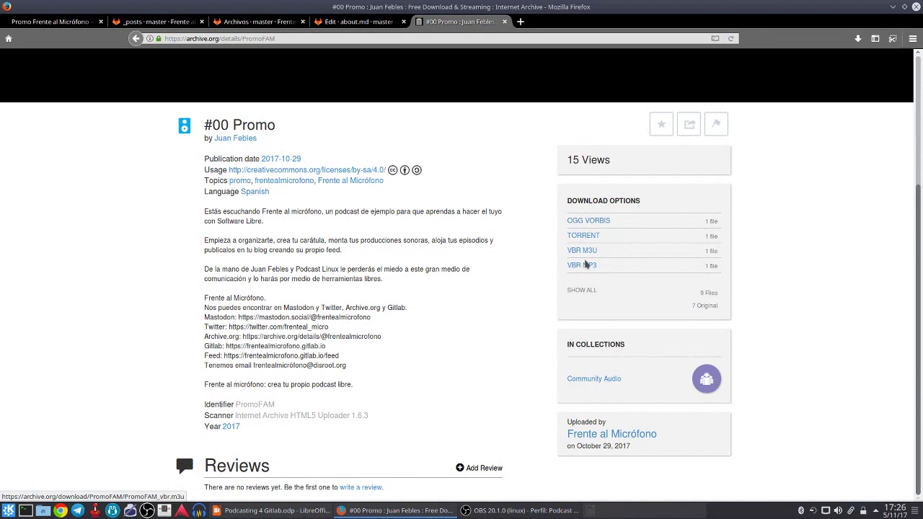
pyautogui.rightClick(587, 224)
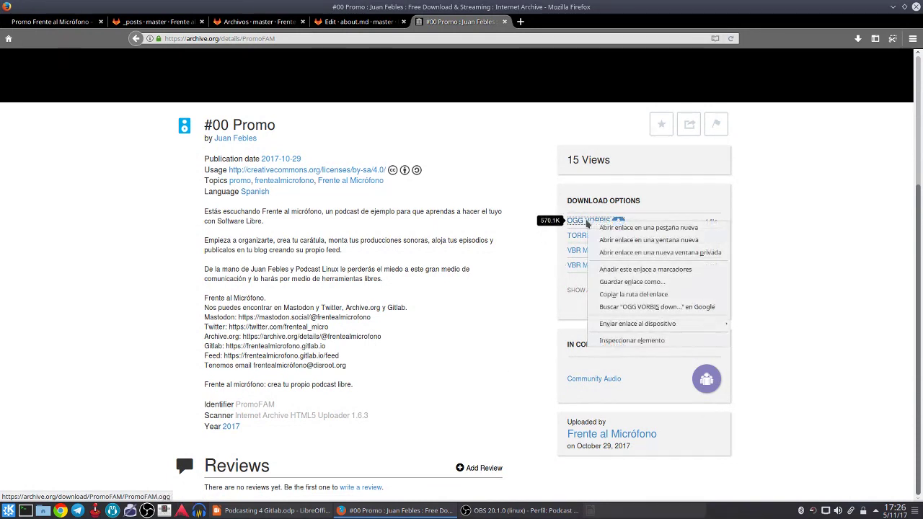
pyautogui.click(624, 297)
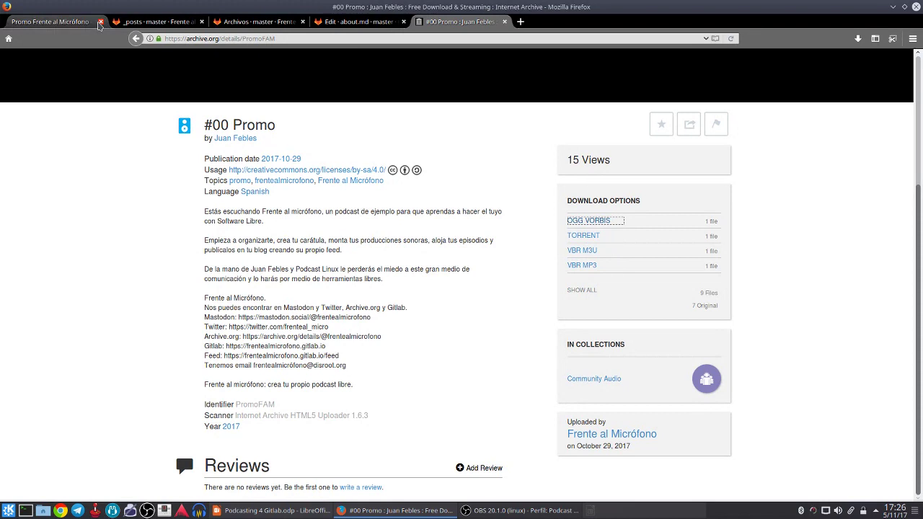
# - Open 2017-09-14-promo.md from the repository's _posts folder for editing
pyautogui.click(157, 21)
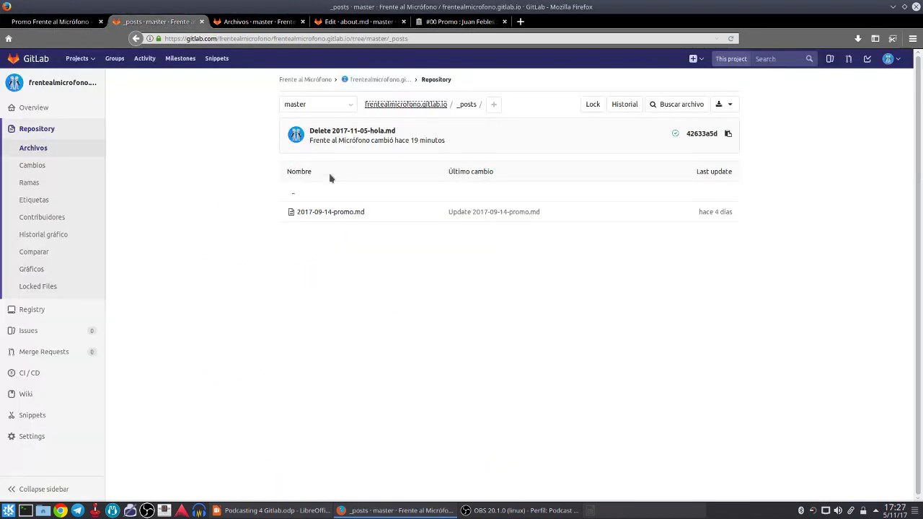
pyautogui.click(344, 212)
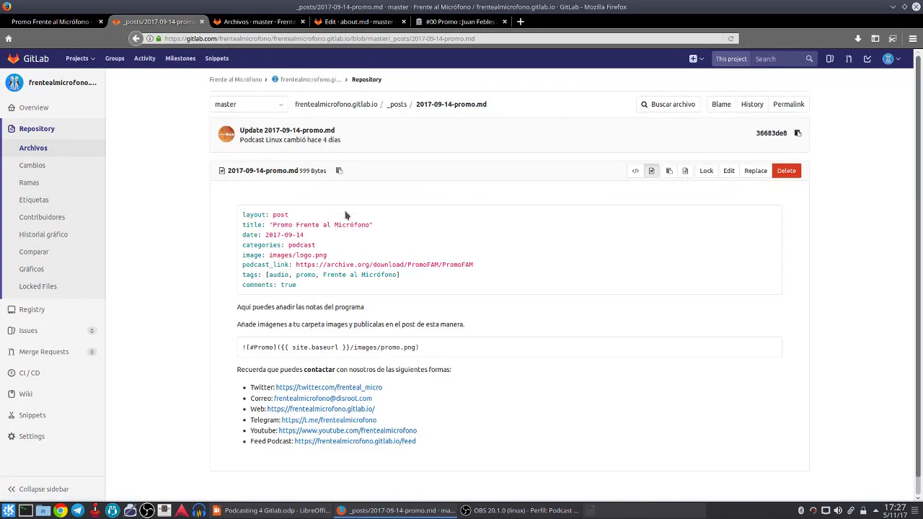
pyautogui.click(727, 171)
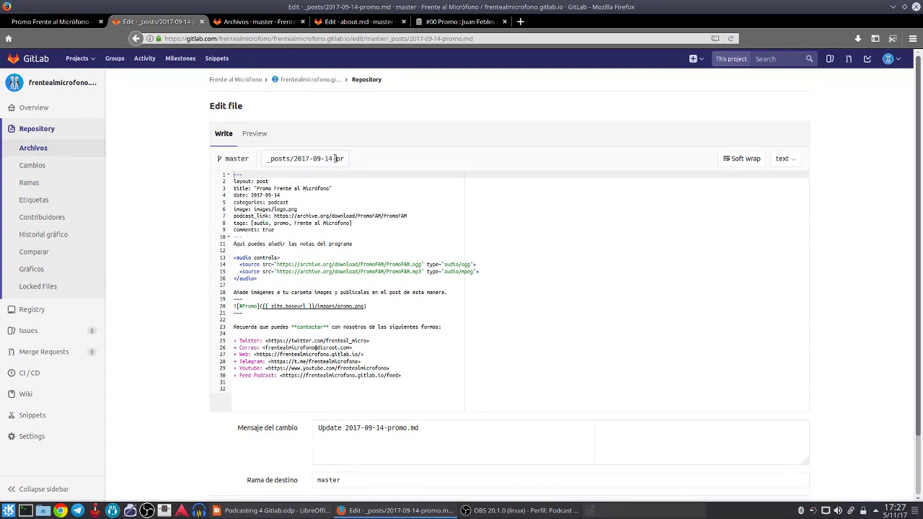
# - Compare the word promo in the post's file name with the matching part of the published post's URL
pyautogui.doubleClick(336, 159)
pyautogui.click(80, 21)
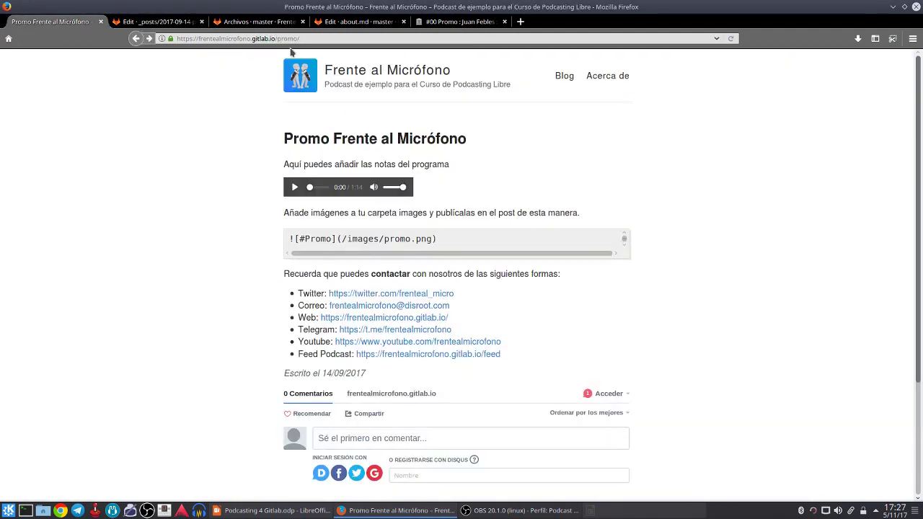
pyautogui.moveTo(277, 37); pyautogui.dragTo(297, 38)
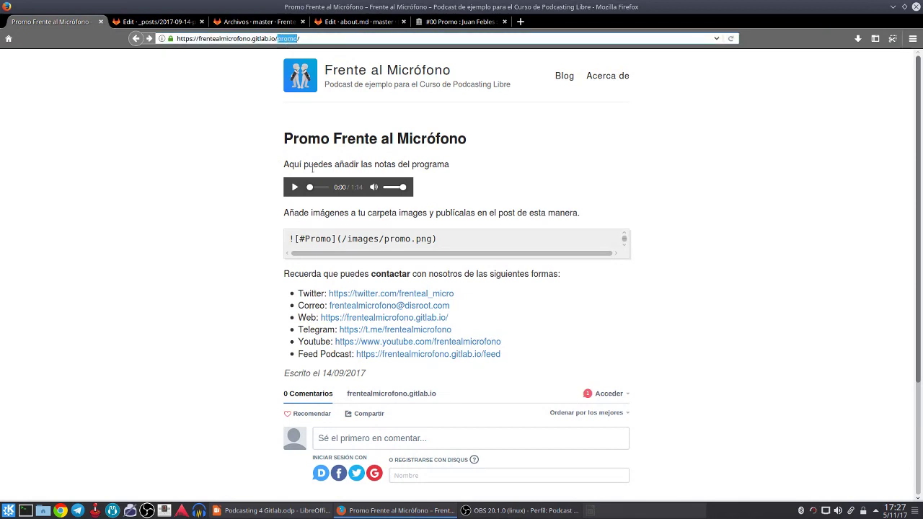
pyautogui.click(159, 22)
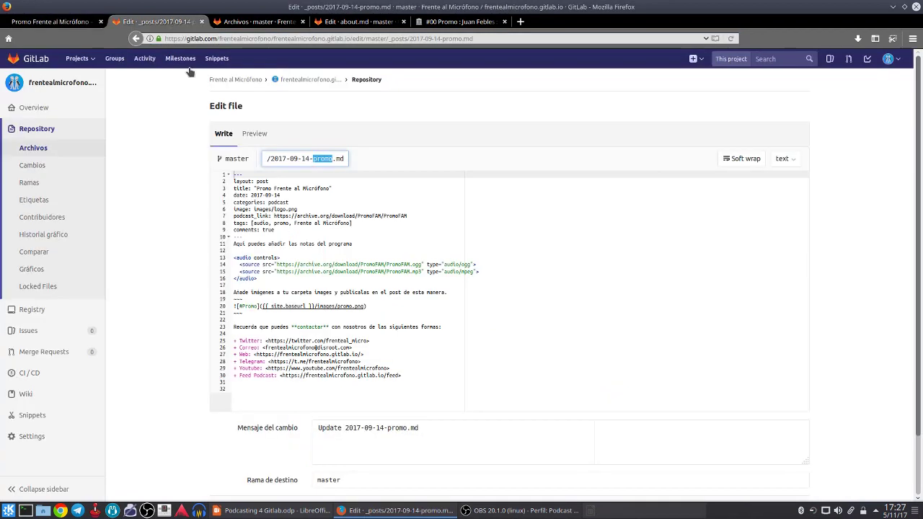
pyautogui.doubleClick(333, 158)
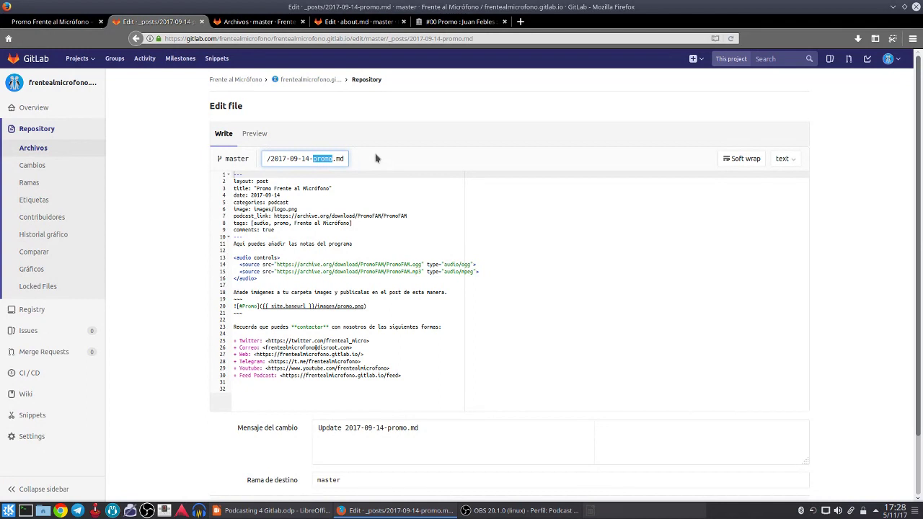
# - Check the README's instructions on naming and configuring episode posts, and return to the post being edited
pyautogui.click(261, 21)
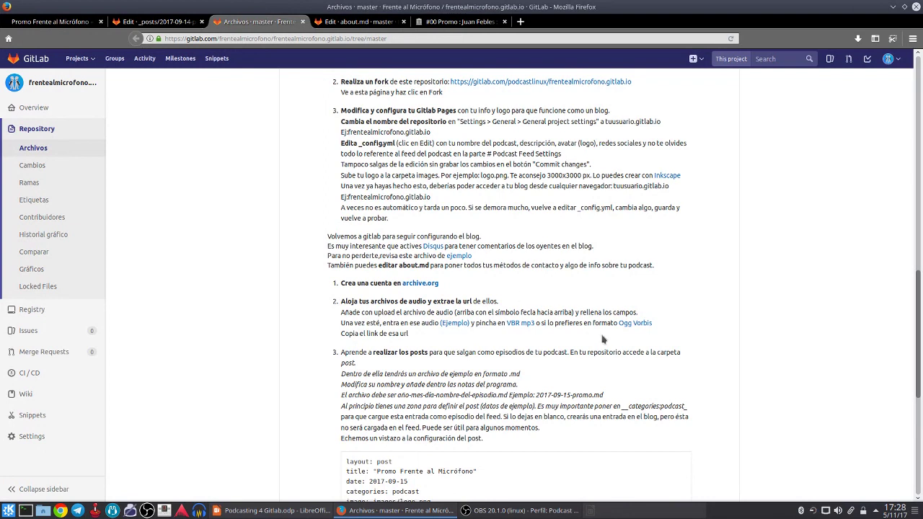
pyautogui.scroll(-3, 603, 339)
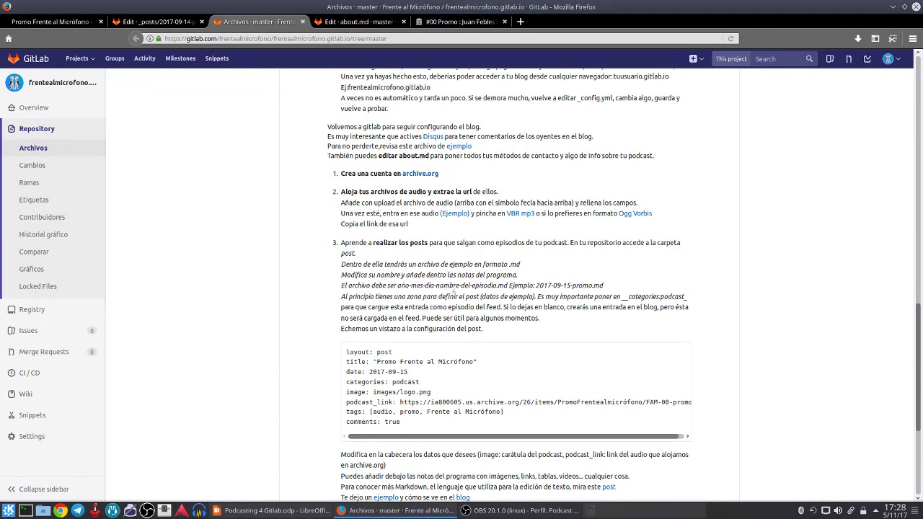
pyautogui.click(157, 23)
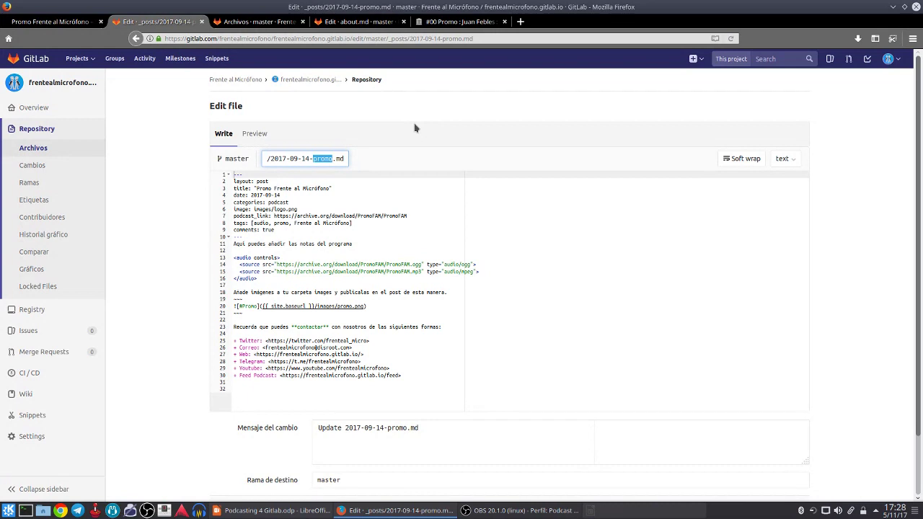
# - Examine the post's front matter, including its categories and image lines, and compare it with the published promo page
pyautogui.moveTo(242, 236); pyautogui.dragTo(215, 174)
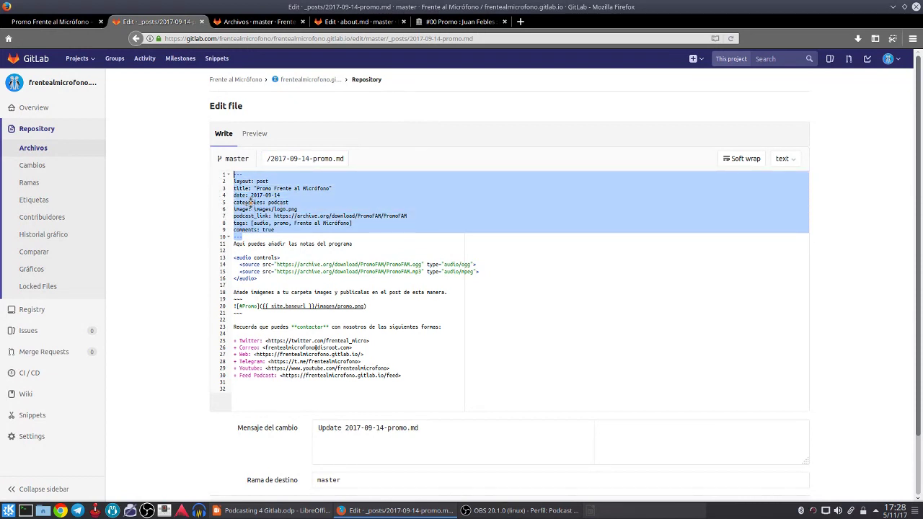
pyautogui.click(250, 203)
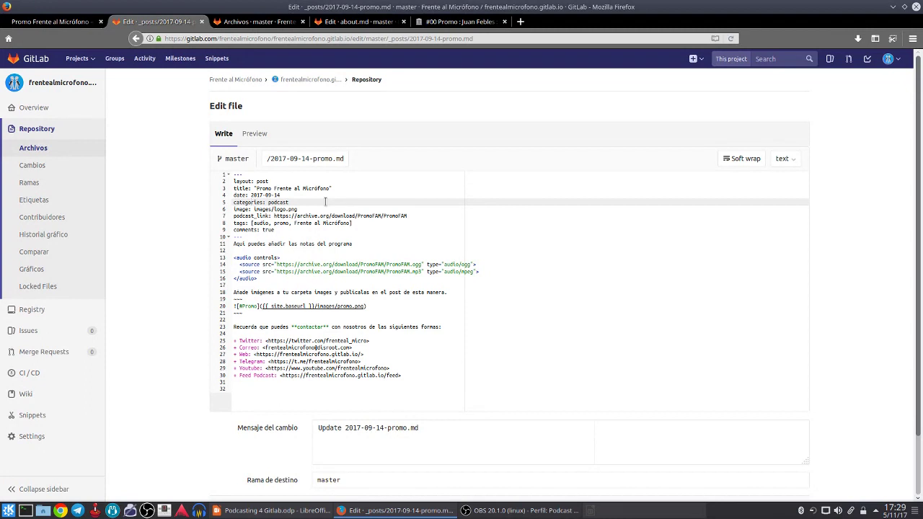
pyautogui.click(233, 209)
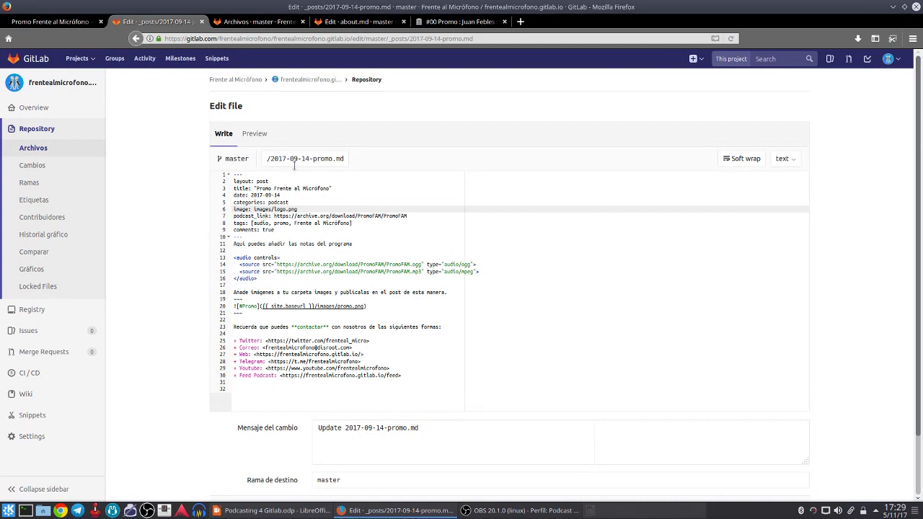
pyautogui.click(81, 23)
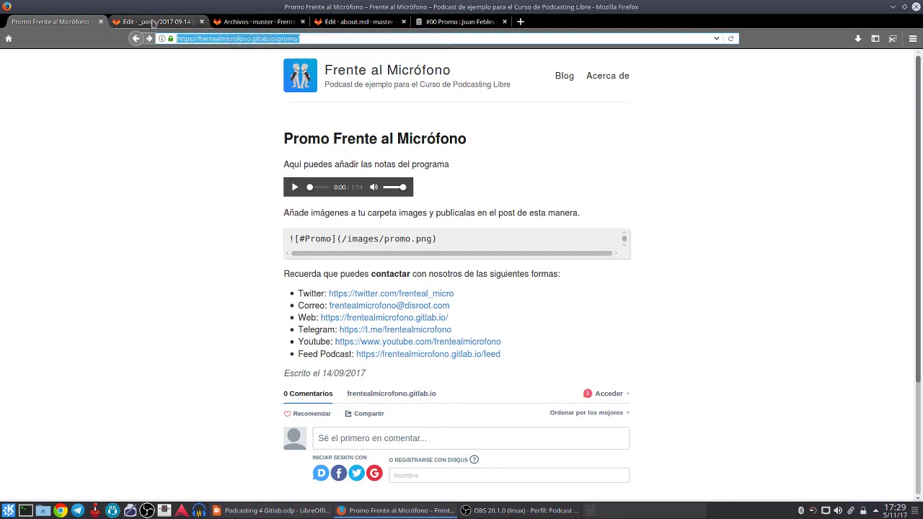
pyautogui.hotkey('ctrl', 'Tab')
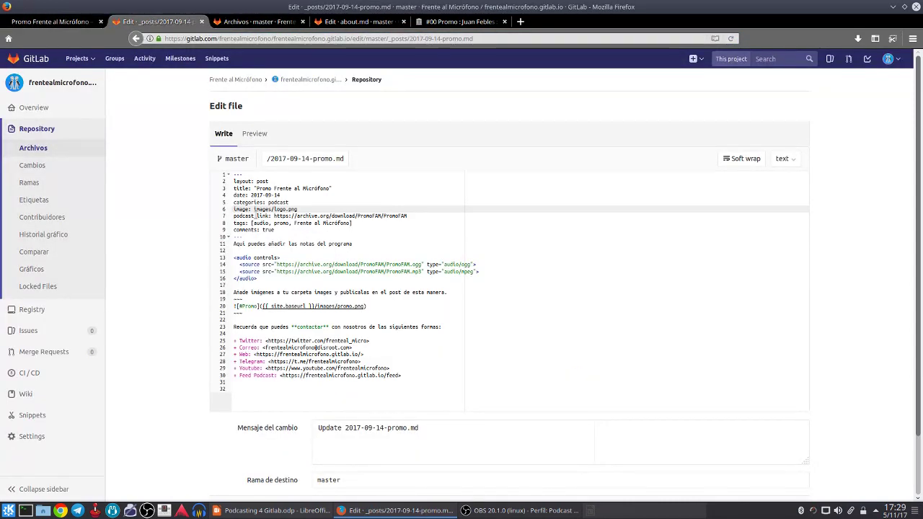
pyautogui.click(274, 216)
pyautogui.moveTo(273, 216); pyautogui.dragTo(407, 217)
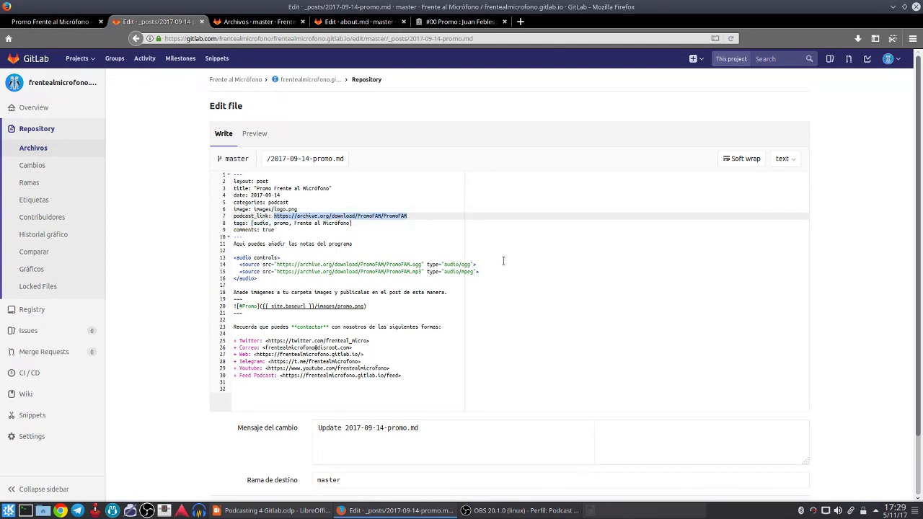
pyautogui.write('https://archive.org/download/PromoFAM/PromoFAM.ogg')
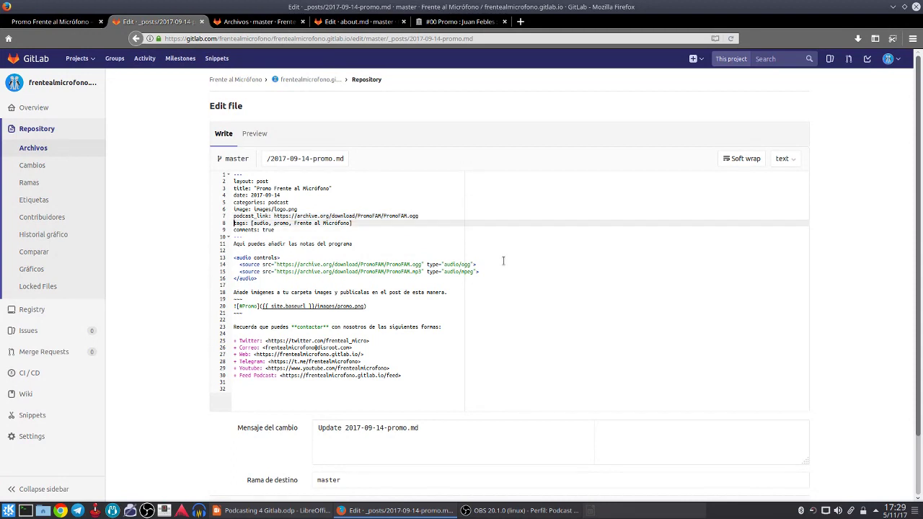
pyautogui.press('BackSpace')
pyautogui.press('BackSpace')
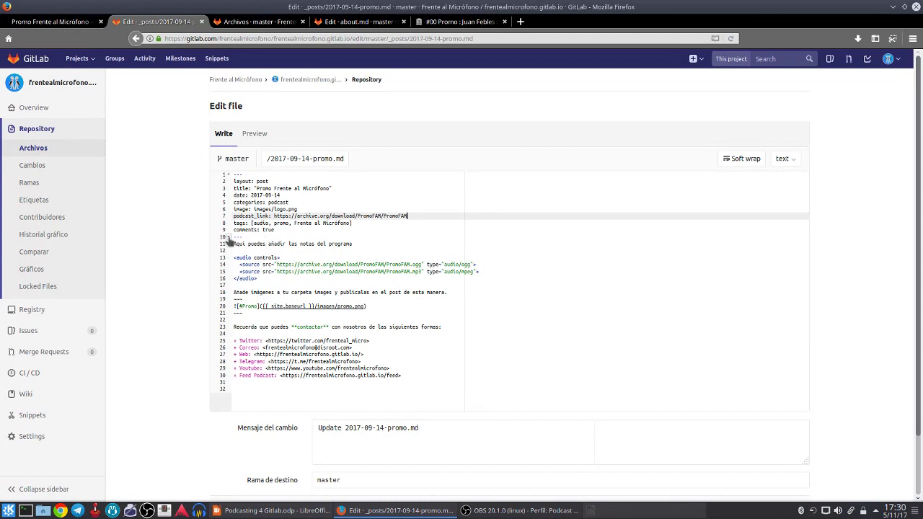
# - Highlight the post's front matter block, and the audio controls block with its .ogg and .mp3 sources
pyautogui.moveTo(249, 235); pyautogui.dragTo(211, 173)
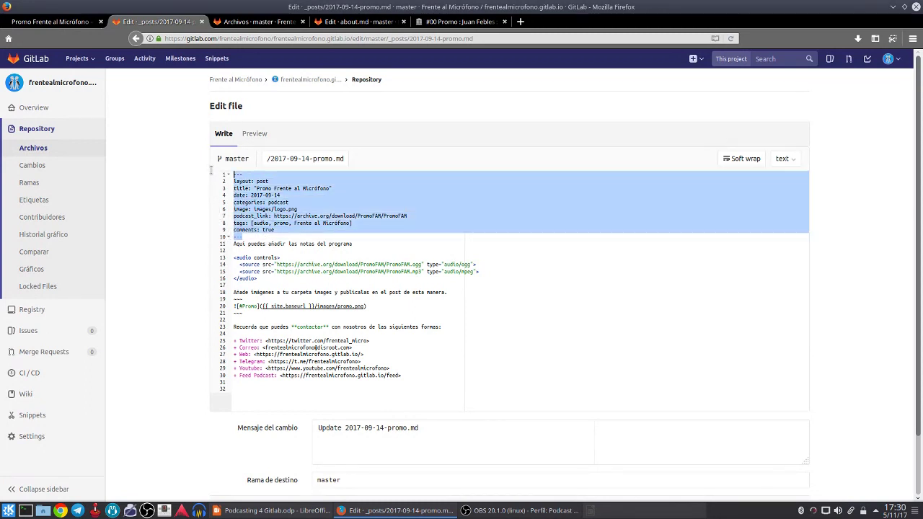
pyautogui.click(263, 251)
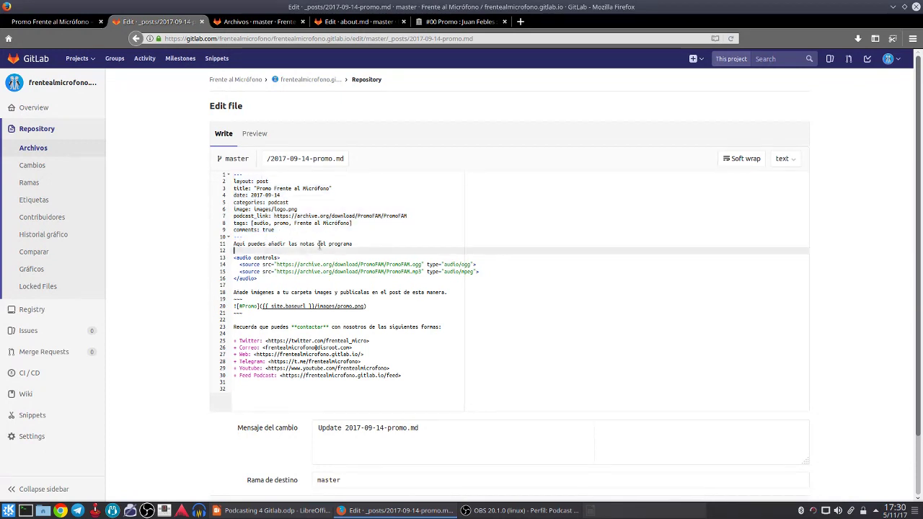
pyautogui.moveTo(261, 284); pyautogui.dragTo(234, 257)
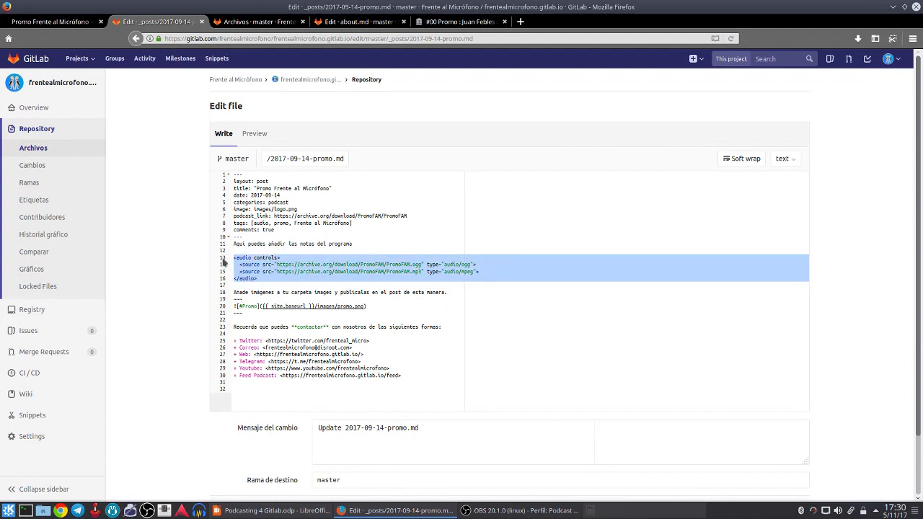
# - Play the embedded audio briefly on the published promo page, pause it, and return to the post's source
pyautogui.click(49, 23)
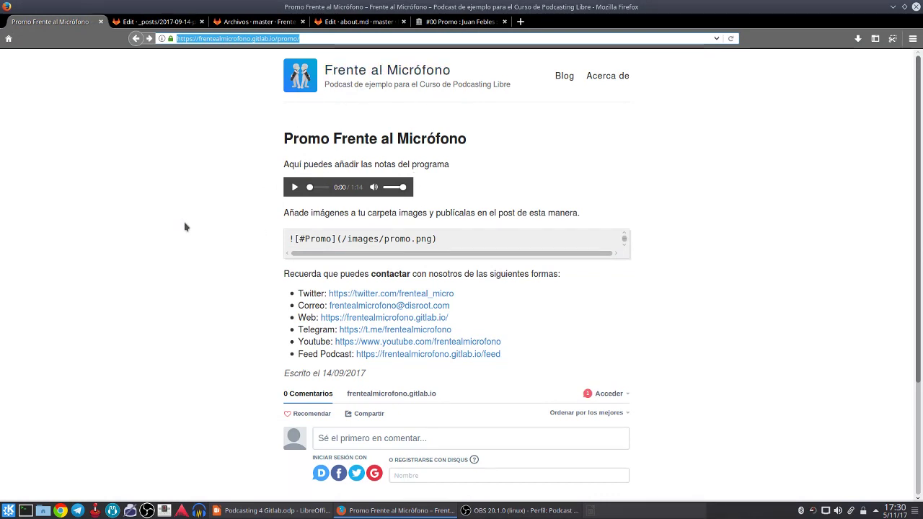
pyautogui.click(295, 190)
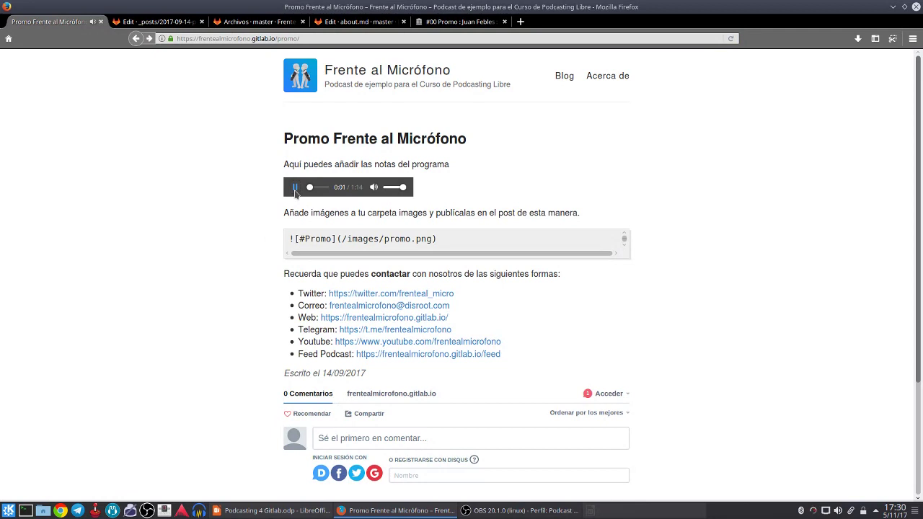
pyautogui.click(295, 190)
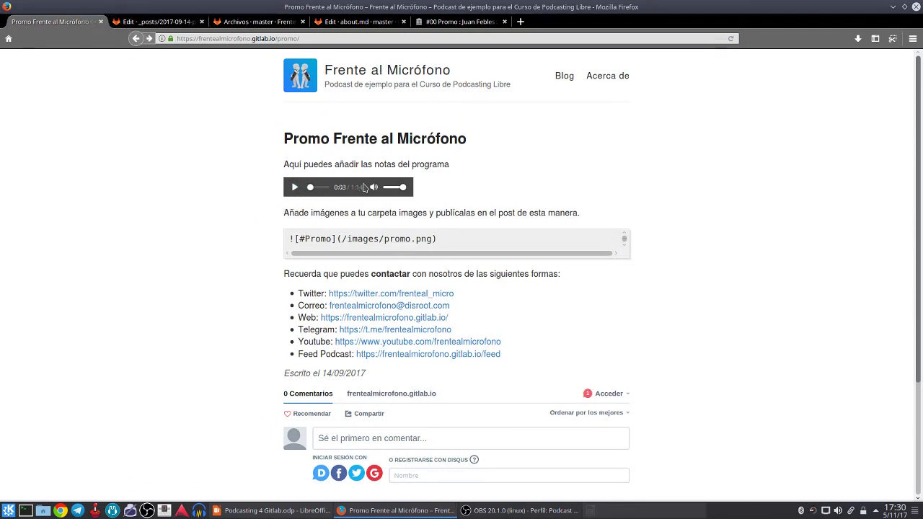
pyautogui.click(175, 22)
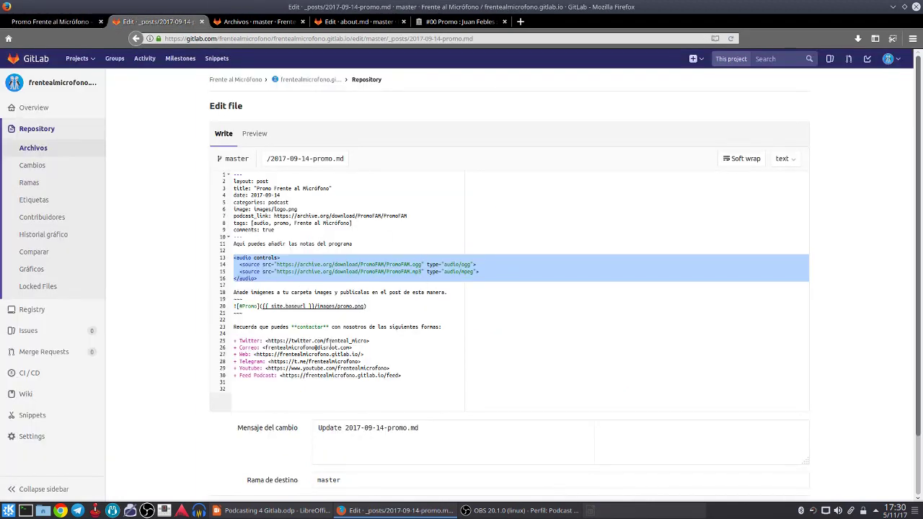
# - Highlight the Feed Podcast line in the published promo page's contact list and clear the selection
pyautogui.click(37, 28)
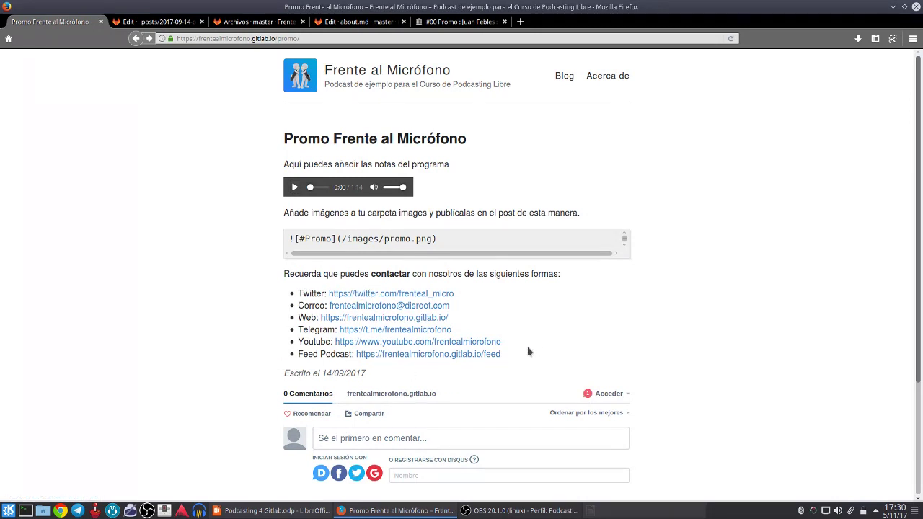
pyautogui.moveTo(406, 364); pyautogui.dragTo(290, 363)
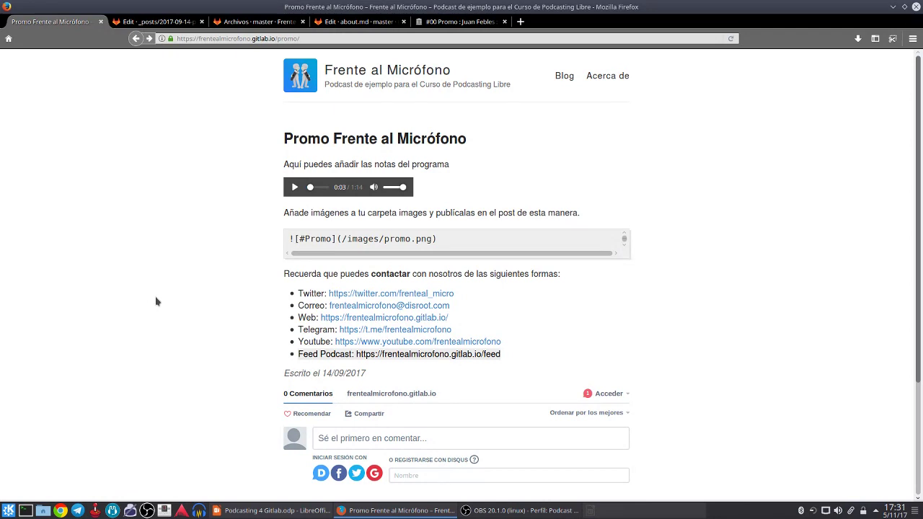
pyautogui.click(156, 301)
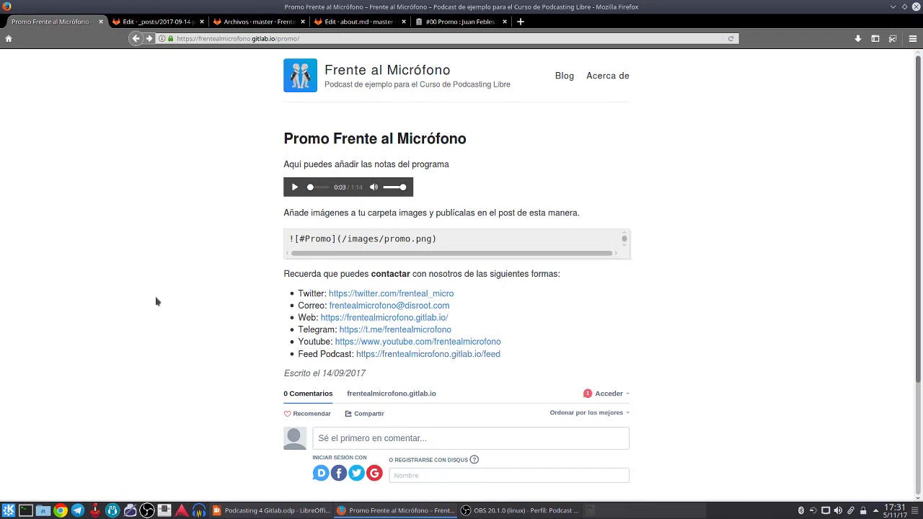
# - Copy the entire source of the 2017-09-14-promo.md post
pyautogui.click(151, 23)
pyautogui.scroll(-1, 498, 265)
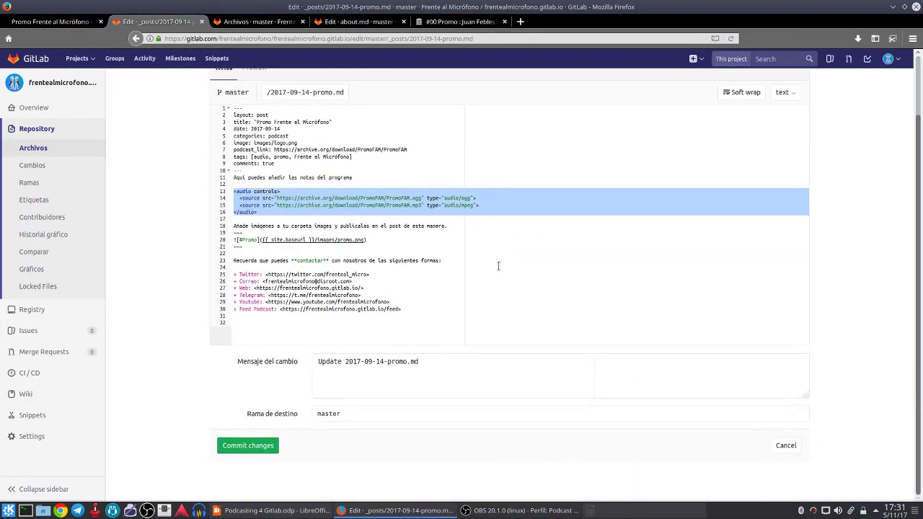
pyautogui.scroll(1, 497, 265)
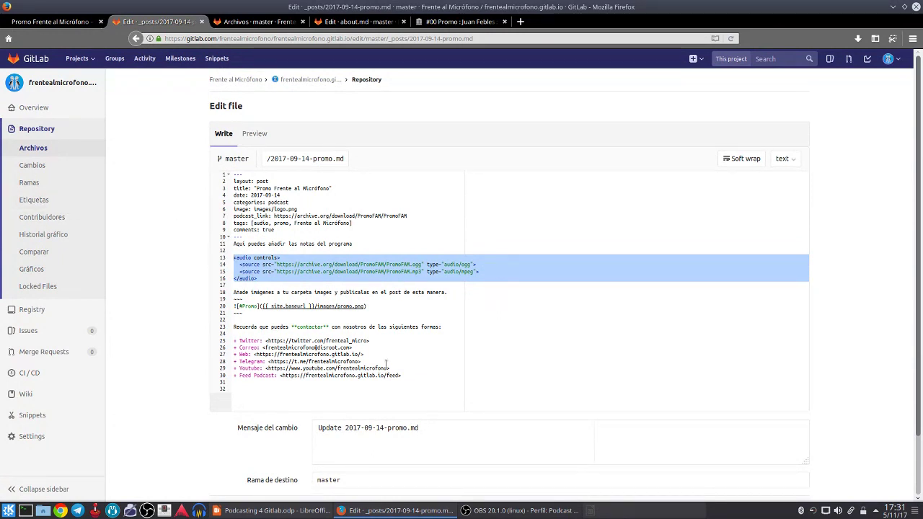
pyautogui.moveTo(412, 379); pyautogui.dragTo(194, 167)
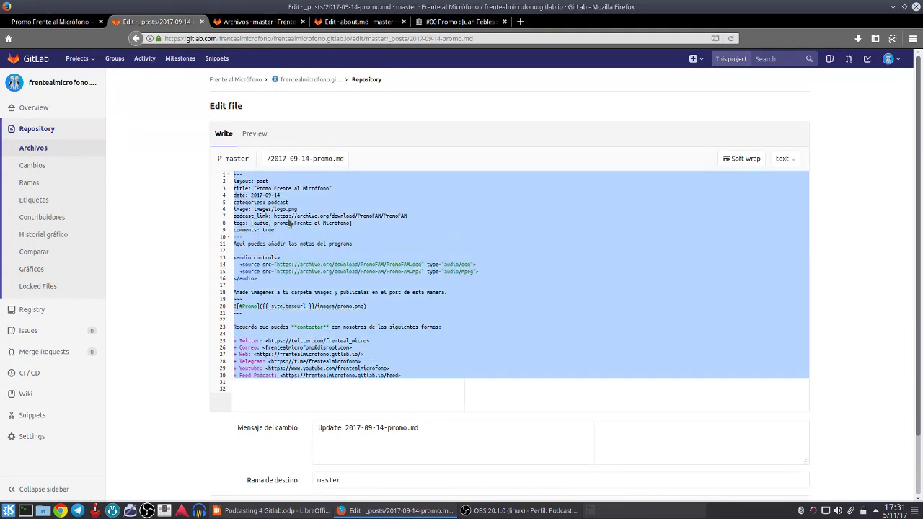
pyautogui.rightClick(289, 224)
pyautogui.click(322, 259)
# - Start a new file in the _posts folder of the frentealmicrofono.gitlab.io repository
pyautogui.click(315, 82)
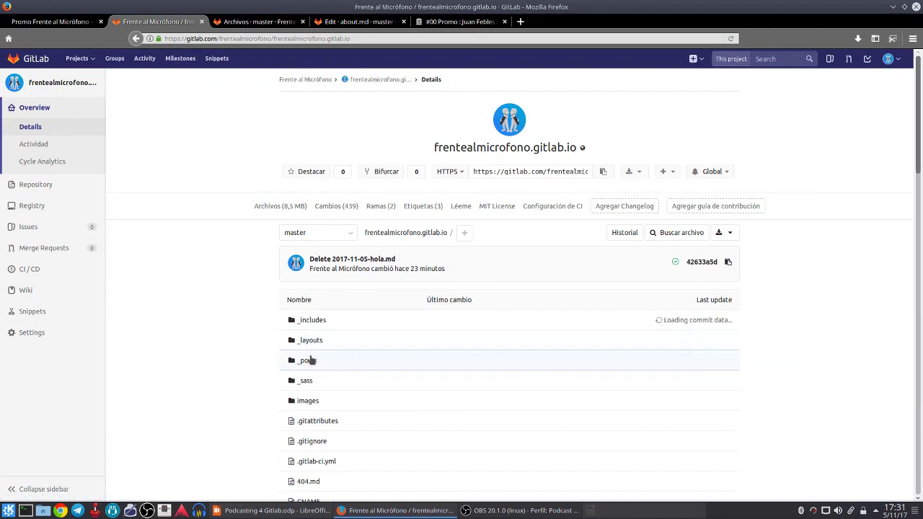
pyautogui.click(311, 362)
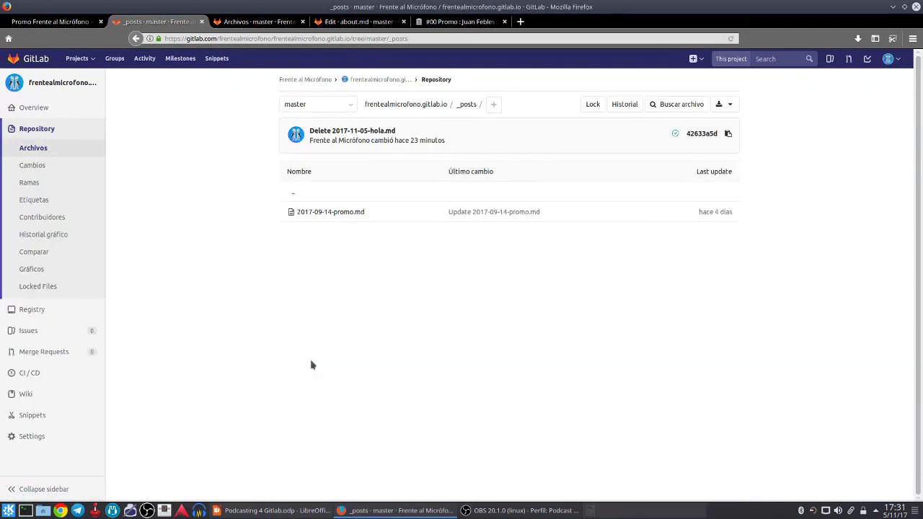
pyautogui.click(494, 104)
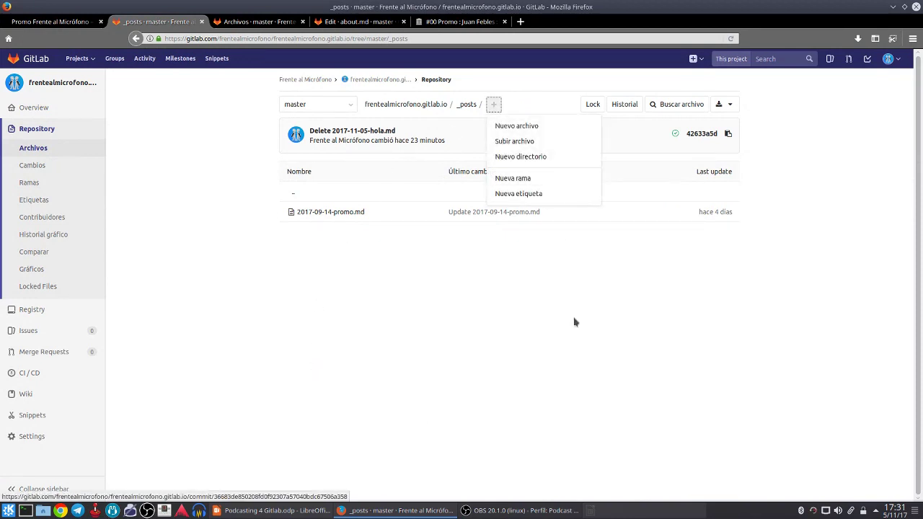
pyautogui.click(520, 126)
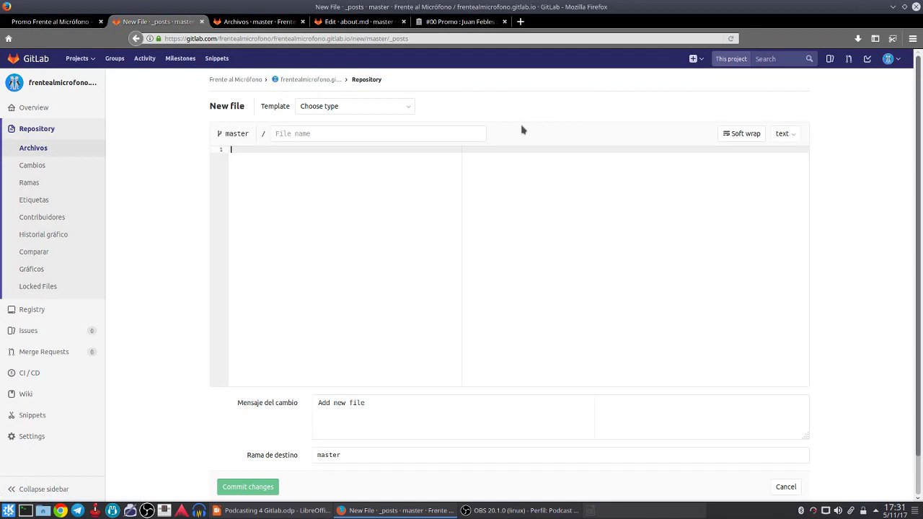
# - Name the new file 2017-11-05-hola and paste the copied promo post source into it
pyautogui.click(359, 134)
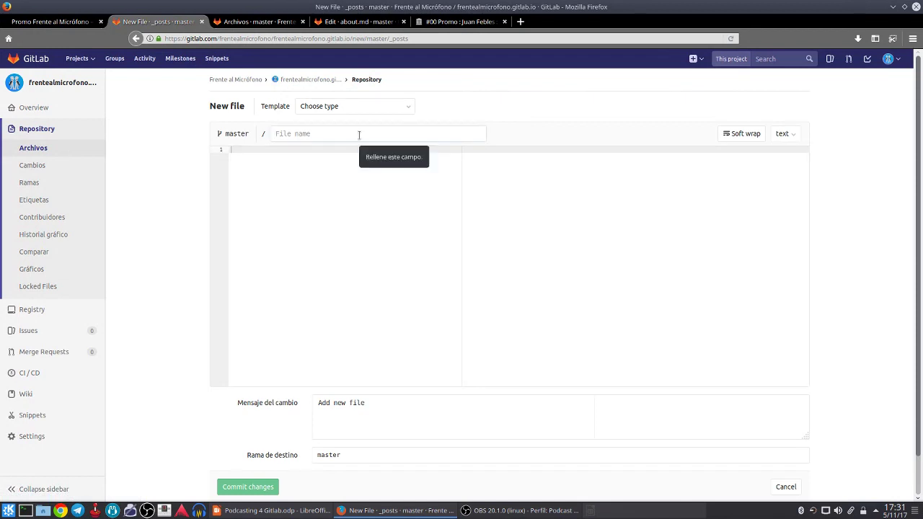
pyautogui.write('2017')
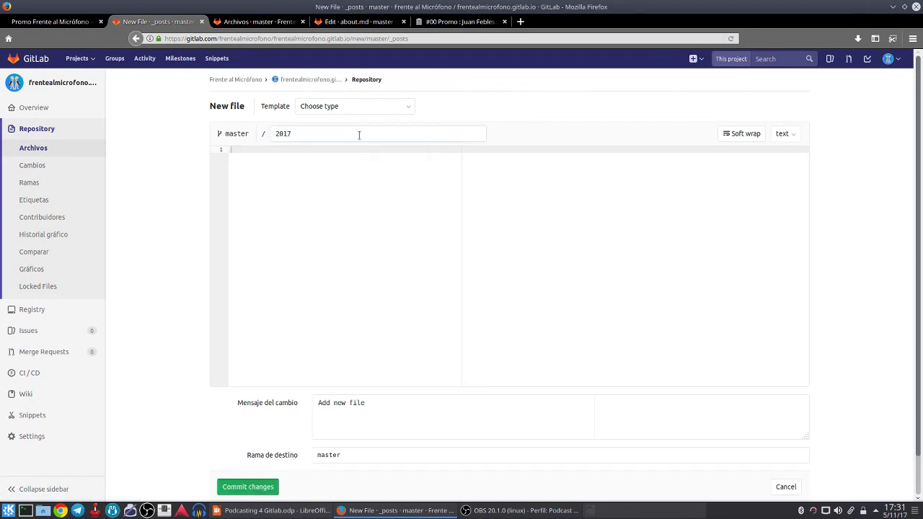
pyautogui.write('-11-05-hola')
pyautogui.click(326, 181)
pyautogui.hotkey('ctrl', 'v')
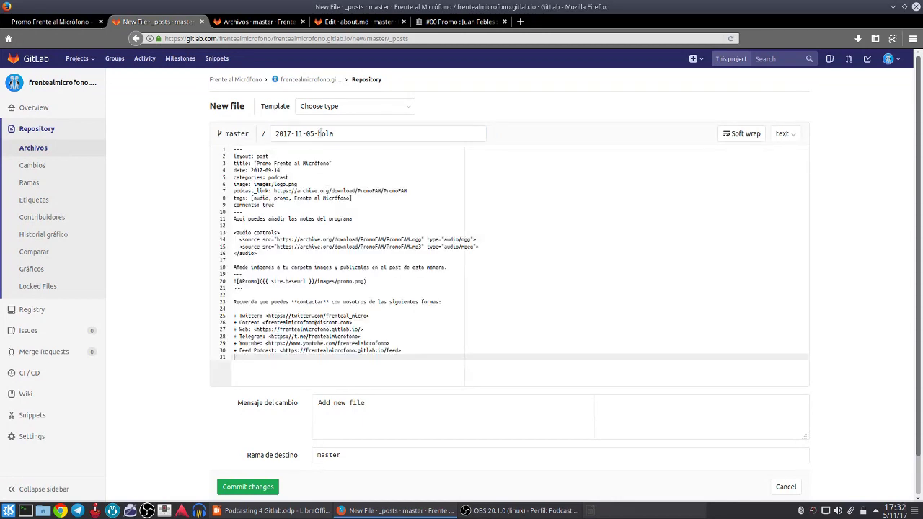
# - Set the post's title to "Saludo a los oyentes" and its date to 2017-11-05
pyautogui.click(257, 164)
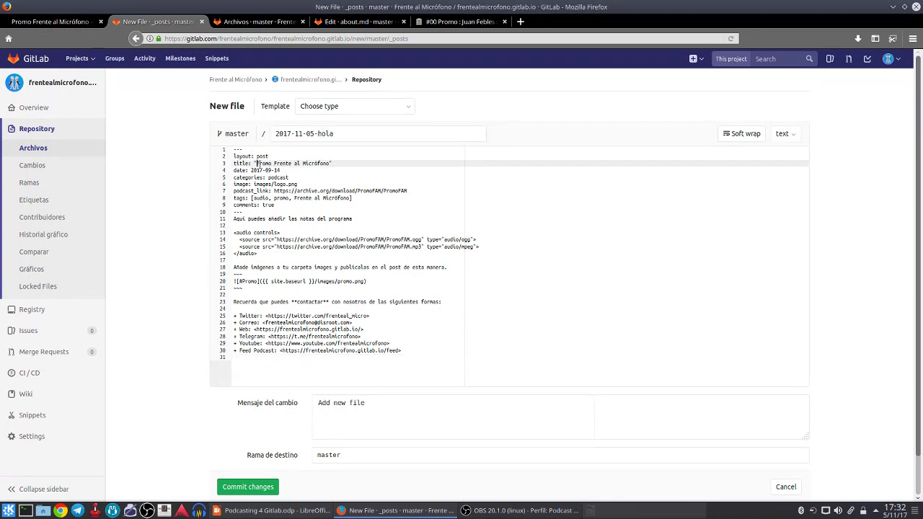
pyautogui.moveTo(257, 164); pyautogui.dragTo(332, 162)
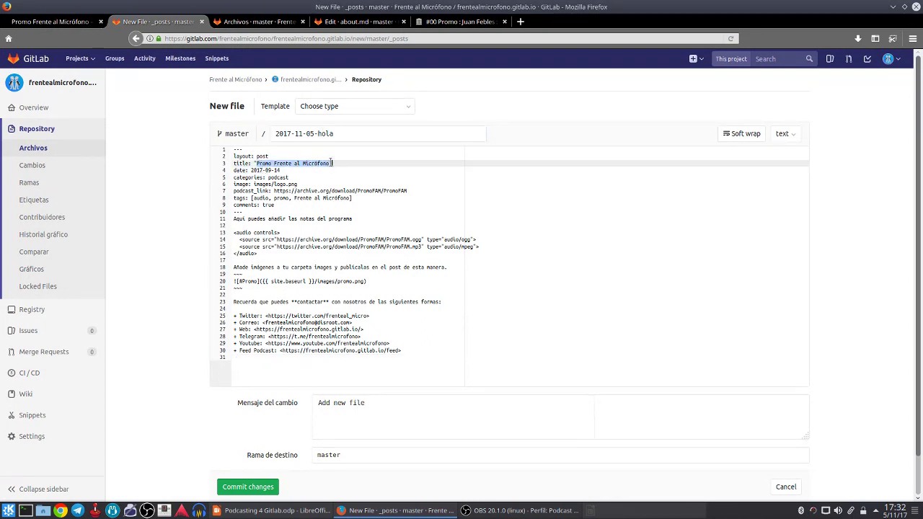
pyautogui.write('Paludo a los oyentes')
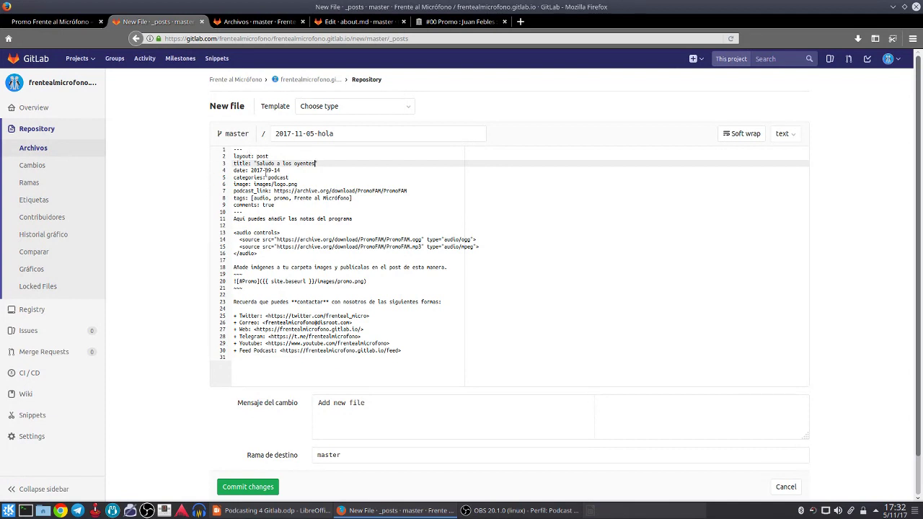
pyautogui.click(271, 170)
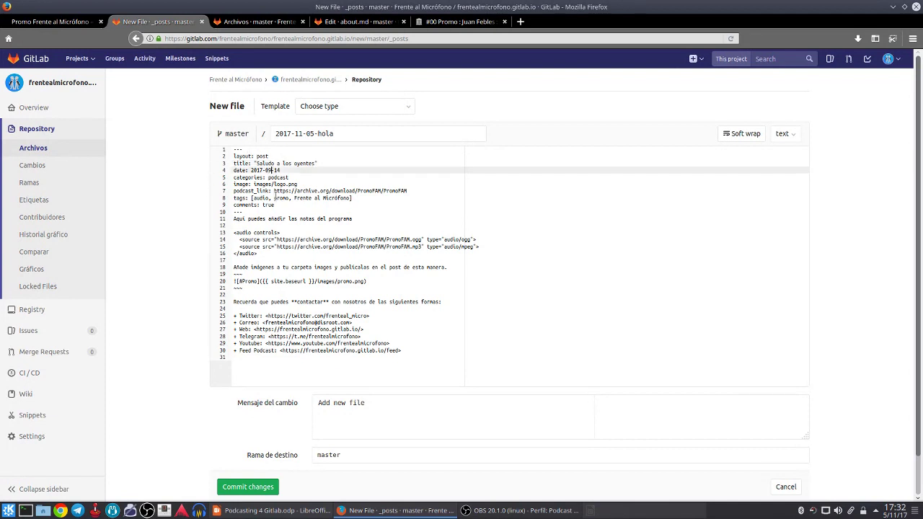
pyautogui.press('BackSpace')
pyautogui.write('1')
pyautogui.press('BackSpace')
# - Set the post's categories value to blog and clear the podcast_link URL
pyautogui.moveTo(269, 178); pyautogui.dragTo(289, 177)
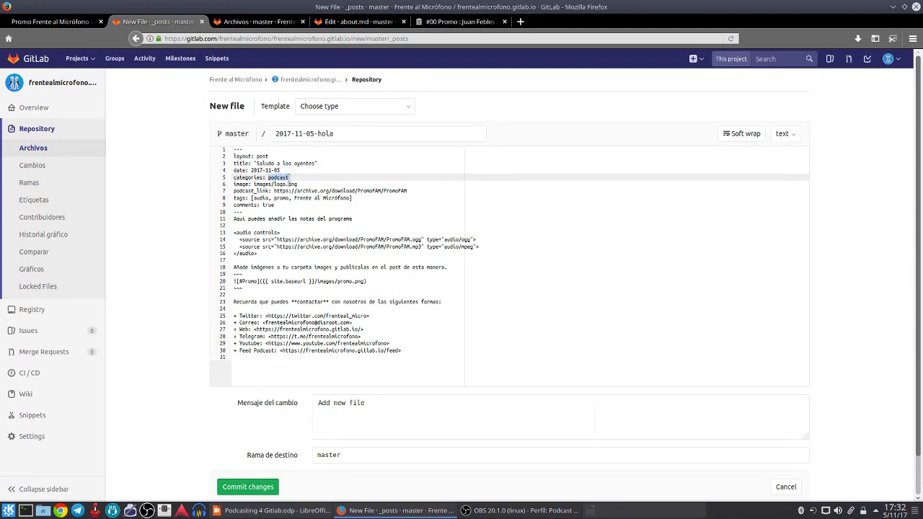
pyautogui.press('BackSpace')
pyautogui.click(274, 190)
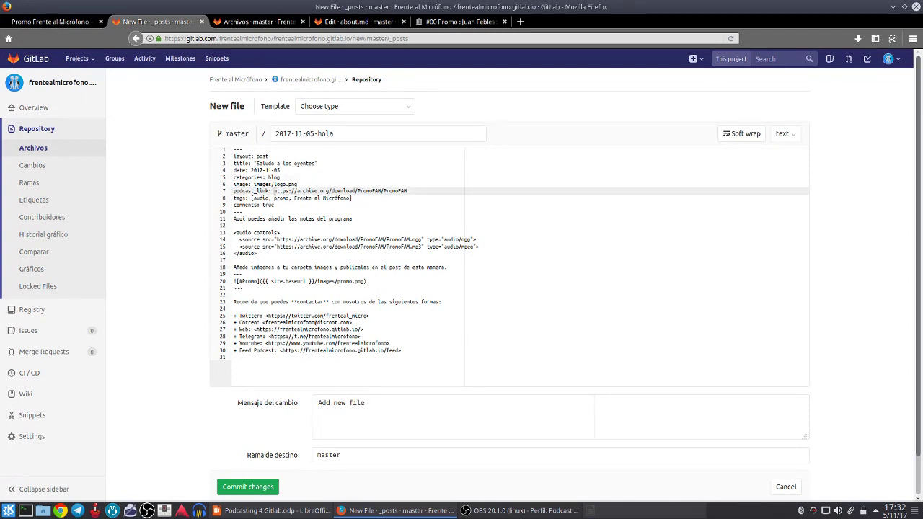
pyautogui.moveTo(274, 190); pyautogui.dragTo(411, 190)
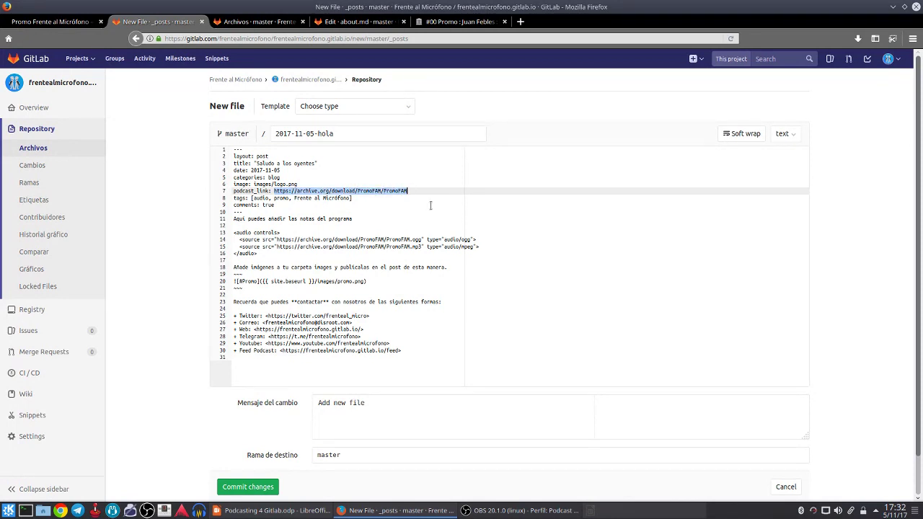
pyautogui.press('BackSpace')
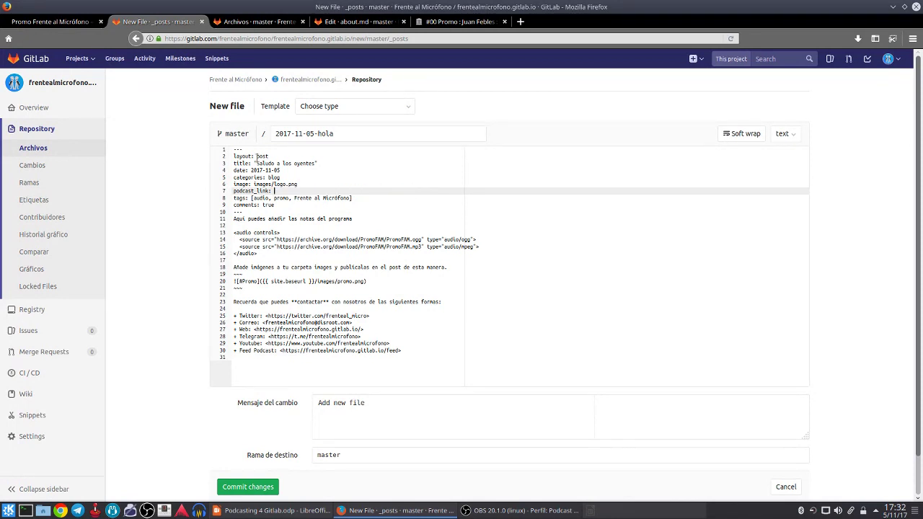
# - Replace the audio and promo tags with blog, and delete the audio controls block from the post body
pyautogui.moveTo(289, 201); pyautogui.dragTo(252, 197)
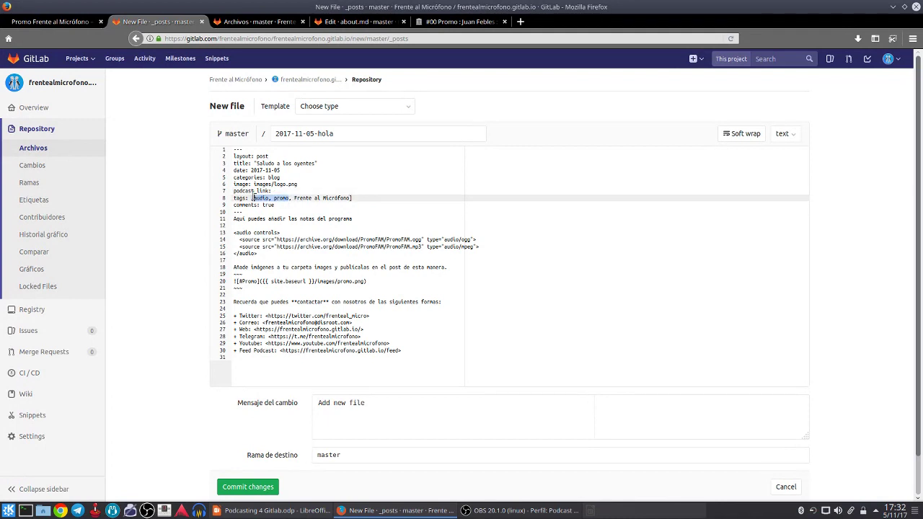
pyautogui.write('blog')
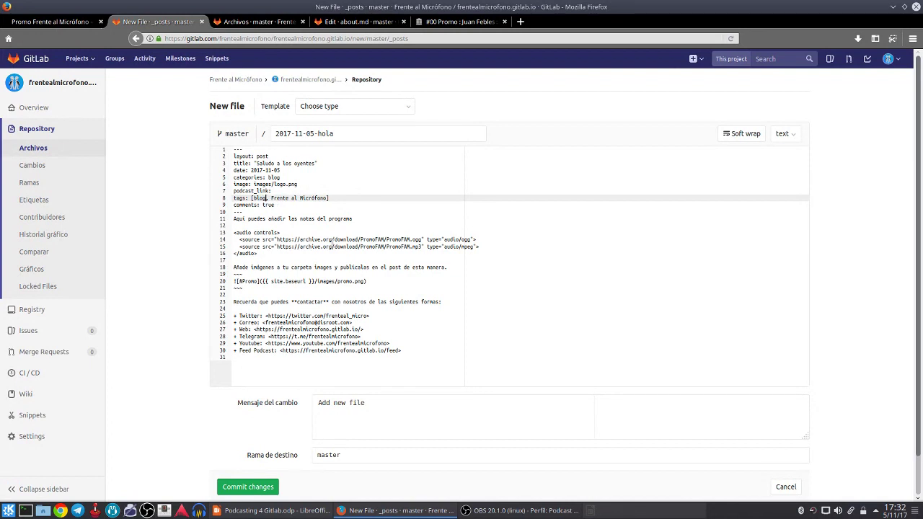
pyautogui.press('BackSpace')
pyautogui.moveTo(282, 259); pyautogui.dragTo(232, 232)
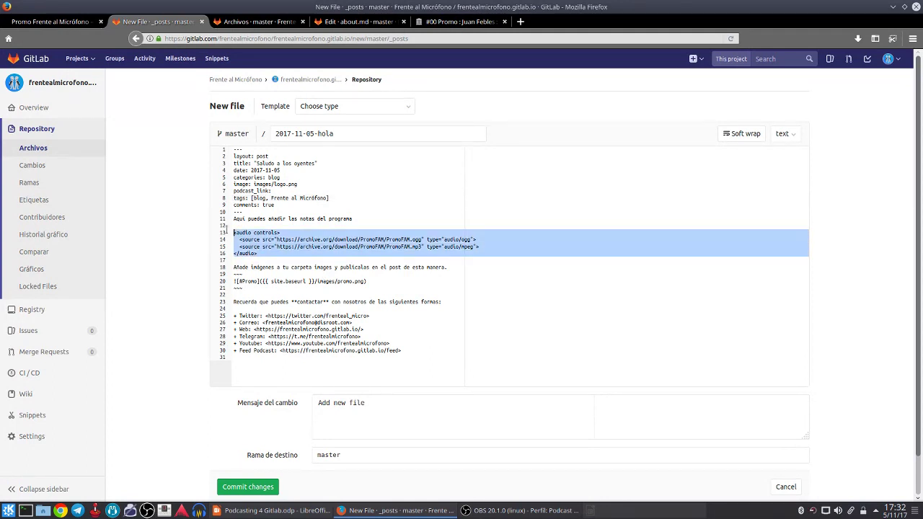
pyautogui.press('BackSpace')
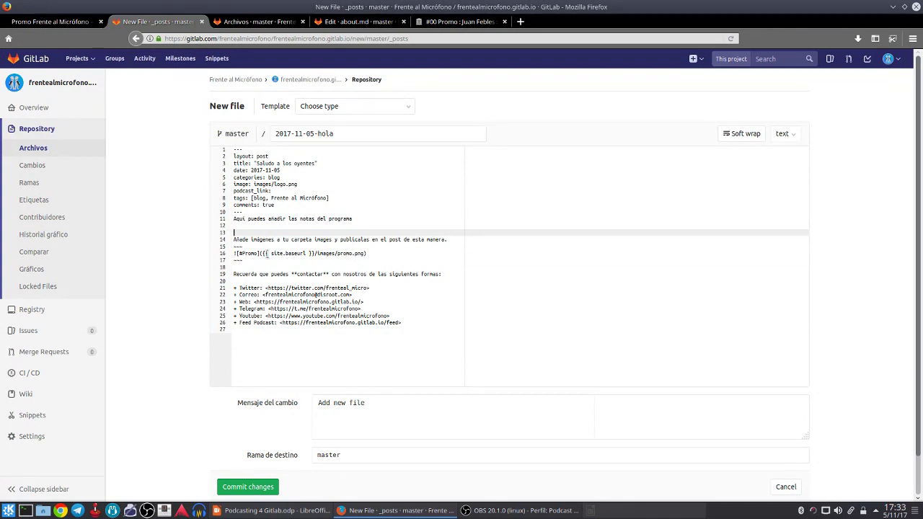
pyautogui.click(384, 322)
pyautogui.moveTo(385, 322); pyautogui.dragTo(283, 326)
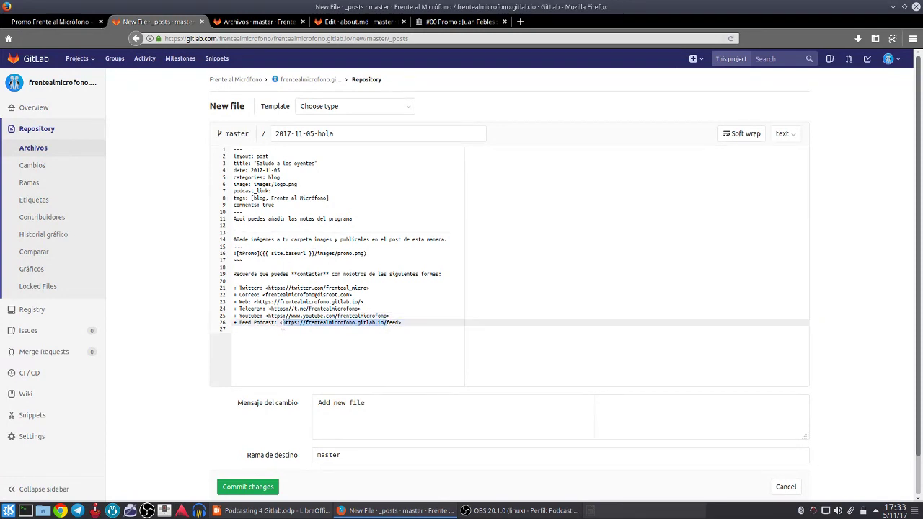
pyautogui.rightClick(290, 324)
pyautogui.click(323, 358)
pyautogui.moveTo(312, 254); pyautogui.dragTo(262, 254)
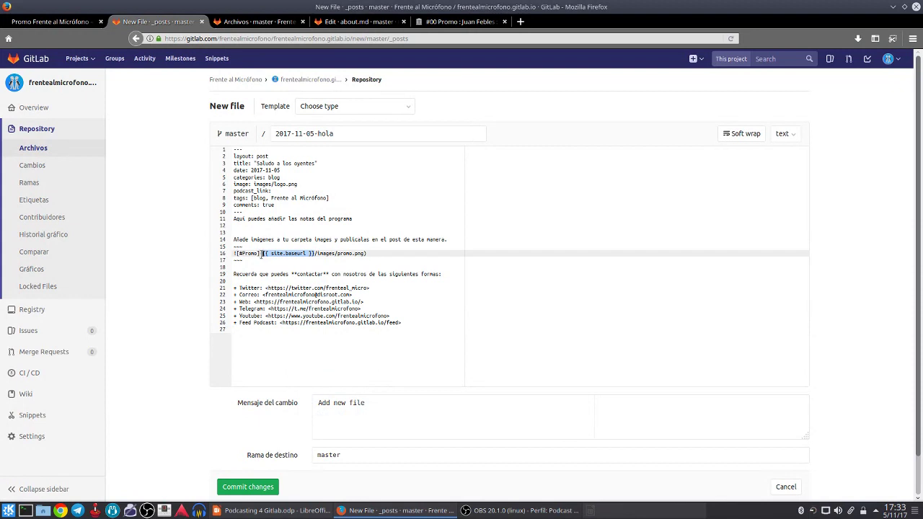
pyautogui.hotkey('ctrl', 'v')
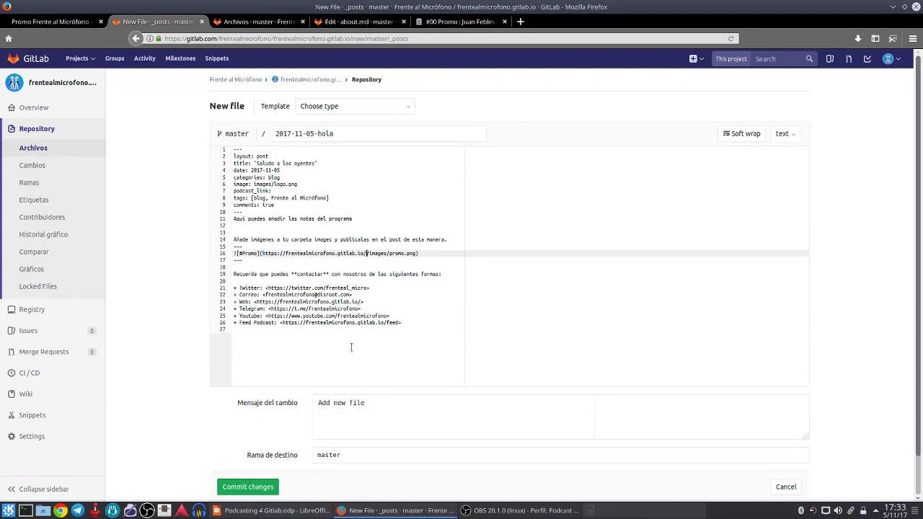
# - Remove the duplicate slash from the image URL and change the image file to logo.png
pyautogui.press('BackSpace')
pyautogui.press('BackSpace')
pyautogui.press('BackSpace')
pyautogui.press('BackSpace')
pyautogui.press('BackSpace')
pyautogui.press('BackSpace')
pyautogui.write('logo')
# - Remove the ~~~ lines around the image link and commit the new post to master
pyautogui.click(241, 260)
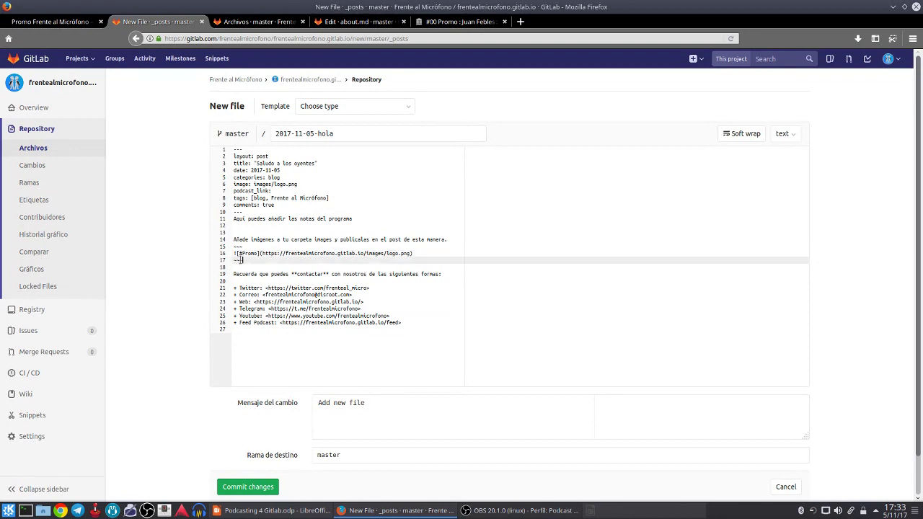
pyautogui.tripleClick(239, 260)
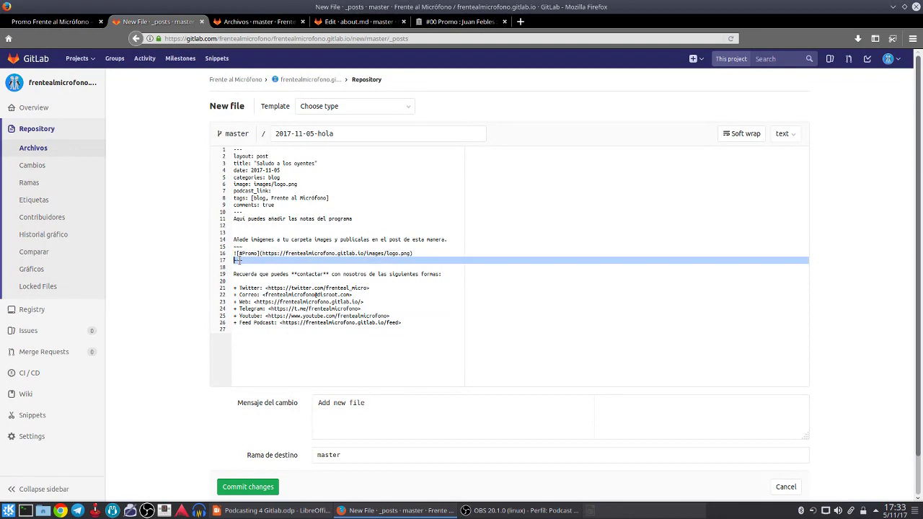
pyautogui.press('BackSpace')
pyautogui.doubleClick(244, 246)
pyautogui.press('BackSpace')
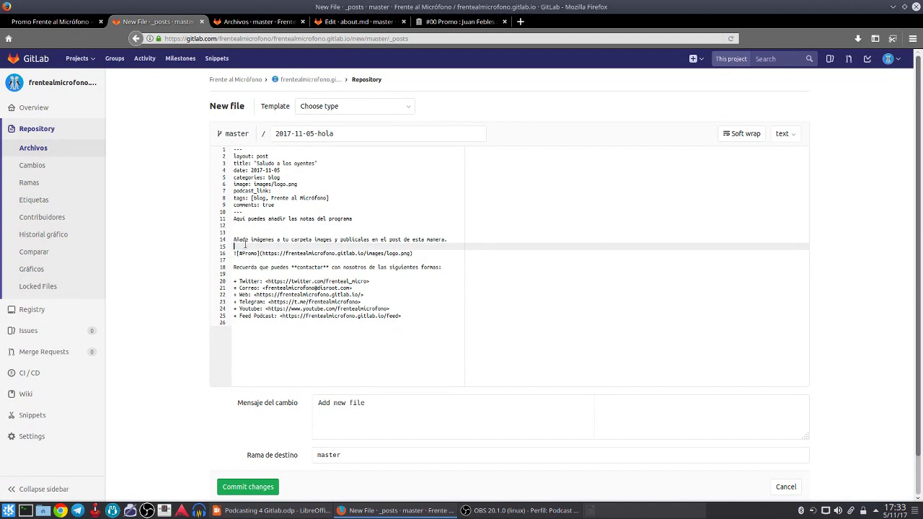
pyautogui.press('BackSpace')
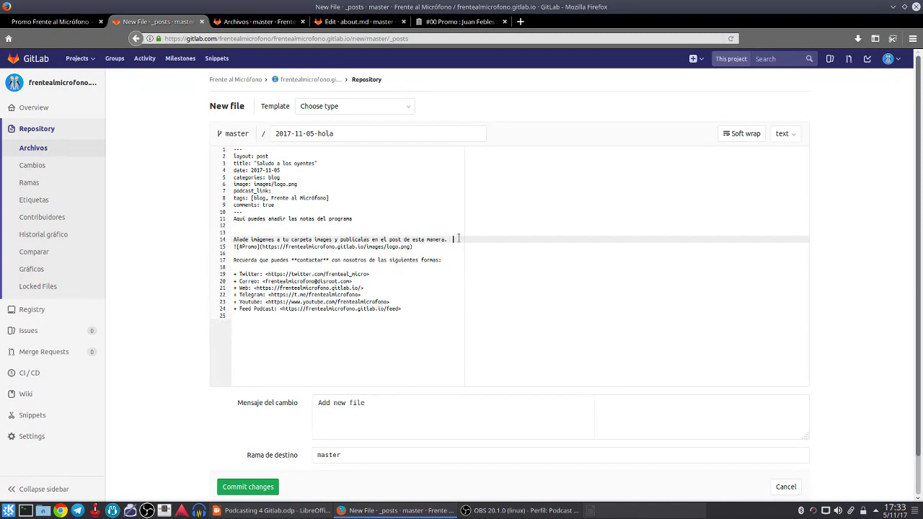
pyautogui.click(448, 239)
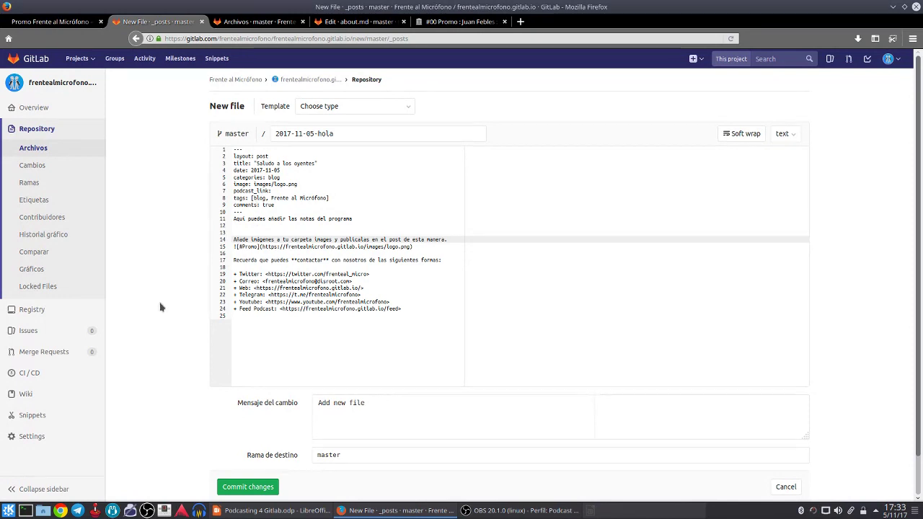
pyautogui.scroll(-1, 226, 408)
pyautogui.click(232, 442)
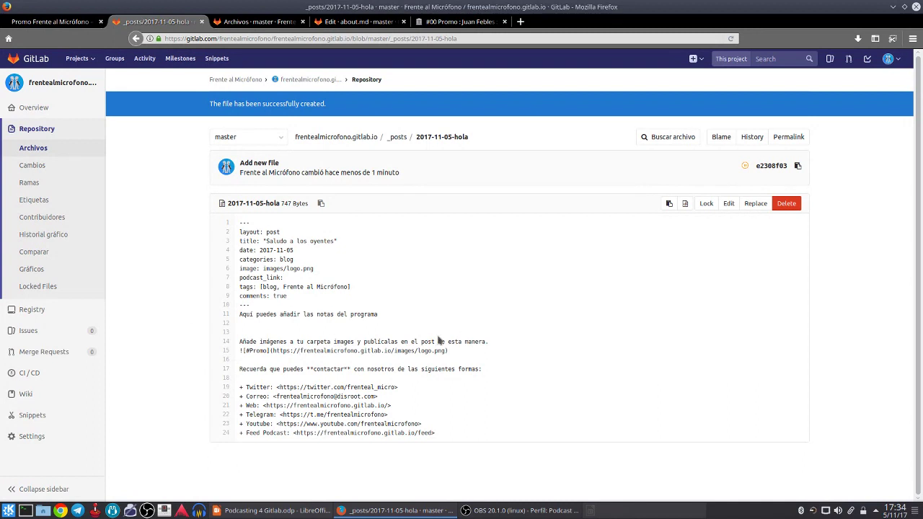
# - Open the 2017-11-05-hola post for editing and commit it with the message "Update 2017-11-05-hola"
pyautogui.click(730, 205)
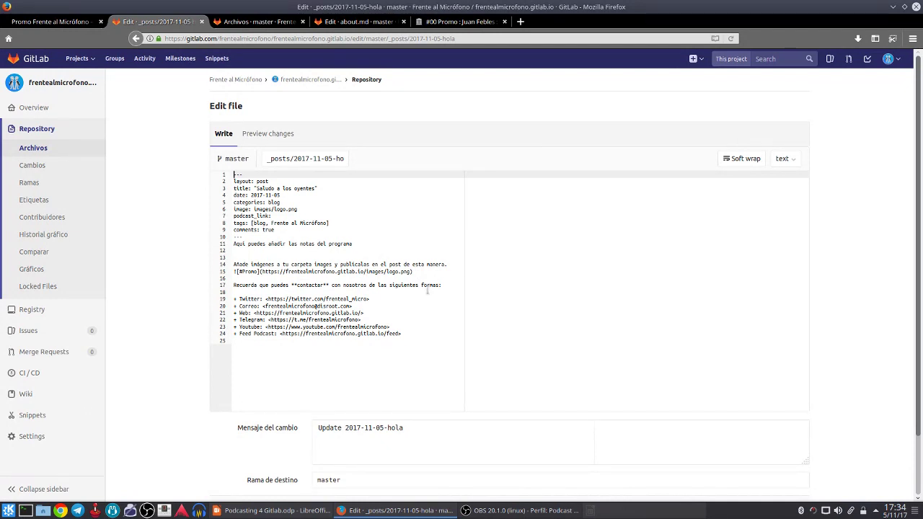
pyautogui.scroll(-2, 187, 372)
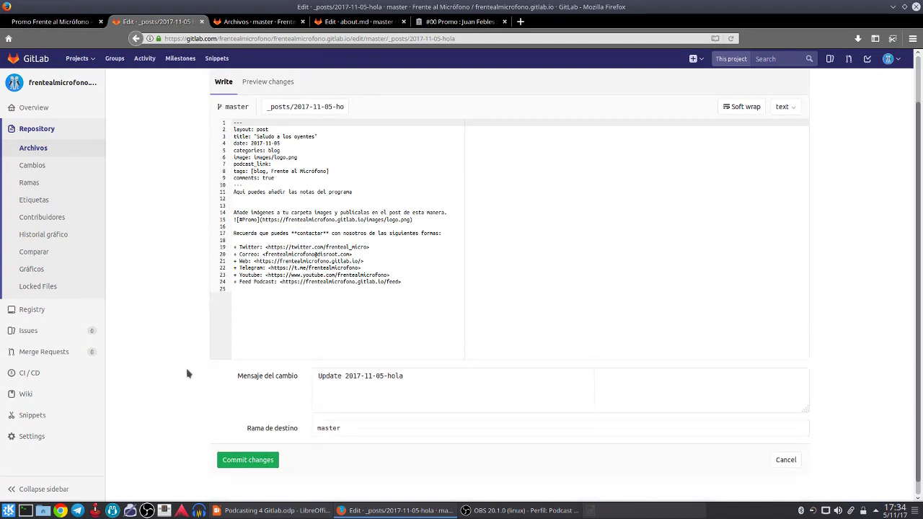
pyautogui.click(248, 446)
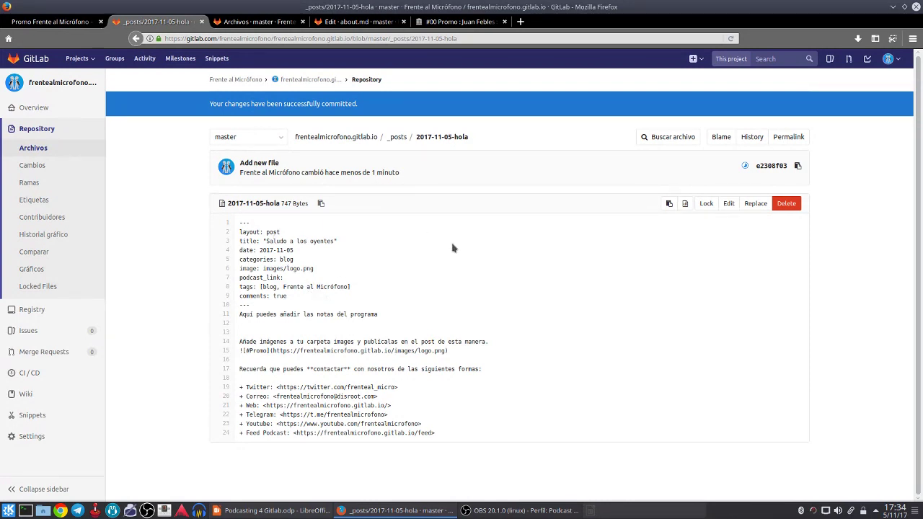
# - Delete the "Añade imágenes a tu carpeta images" line and the blank lines above the image link in the 2017-11-05-hola post, and commit to master
pyautogui.click(727, 203)
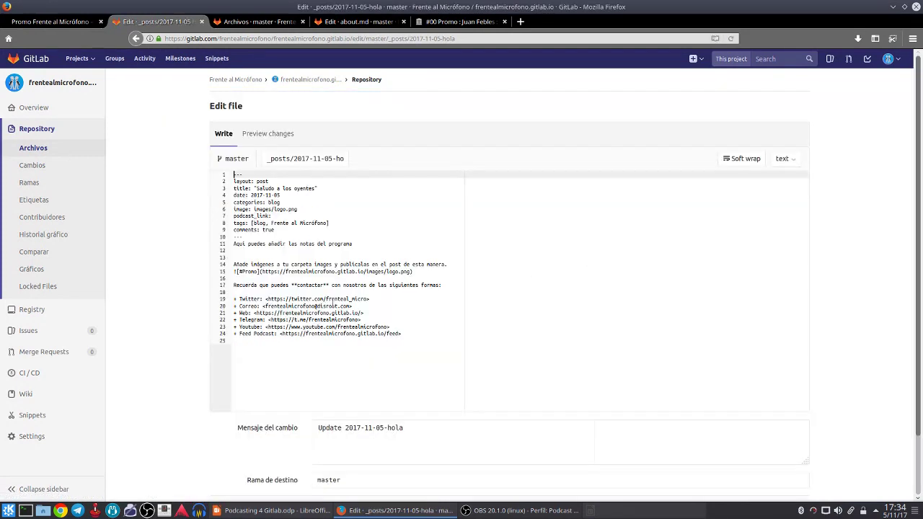
pyautogui.click(330, 264)
pyautogui.tripleClick(330, 264)
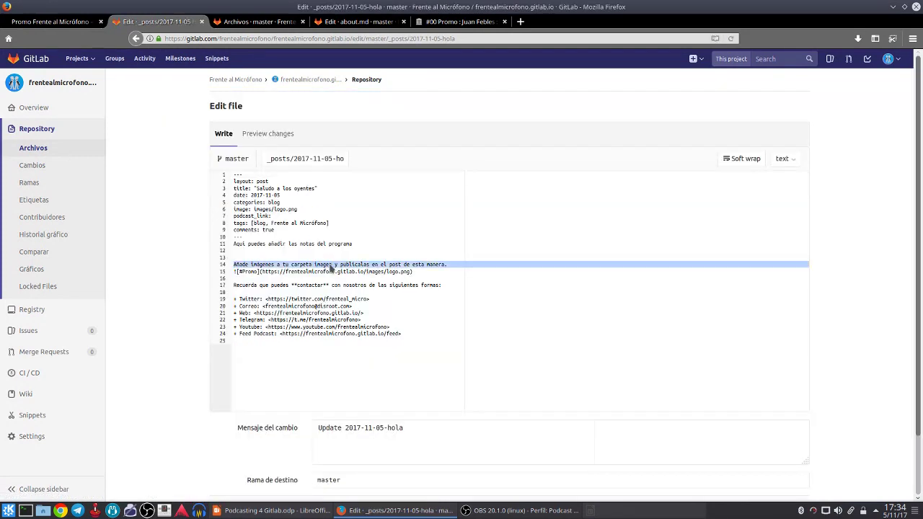
pyautogui.press('BackSpace')
pyautogui.press('BackSpace')
pyautogui.press('BackSpace')
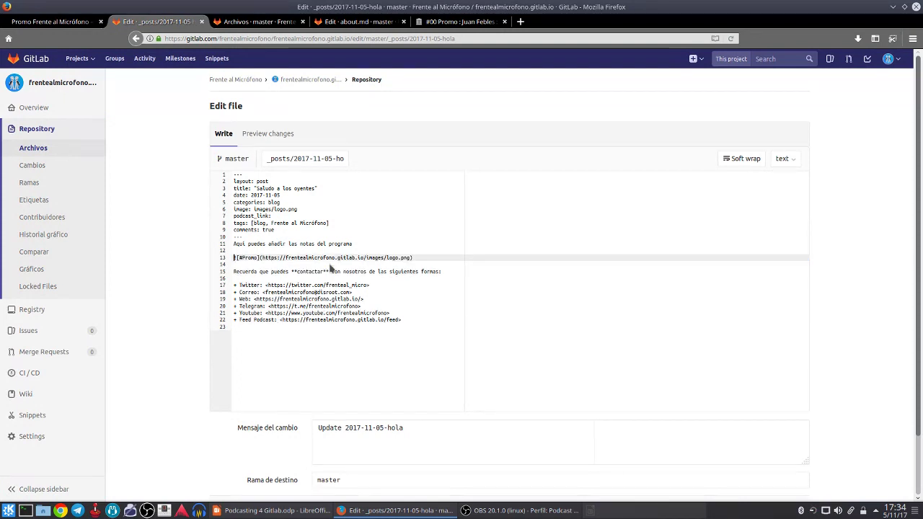
pyautogui.press('Up')
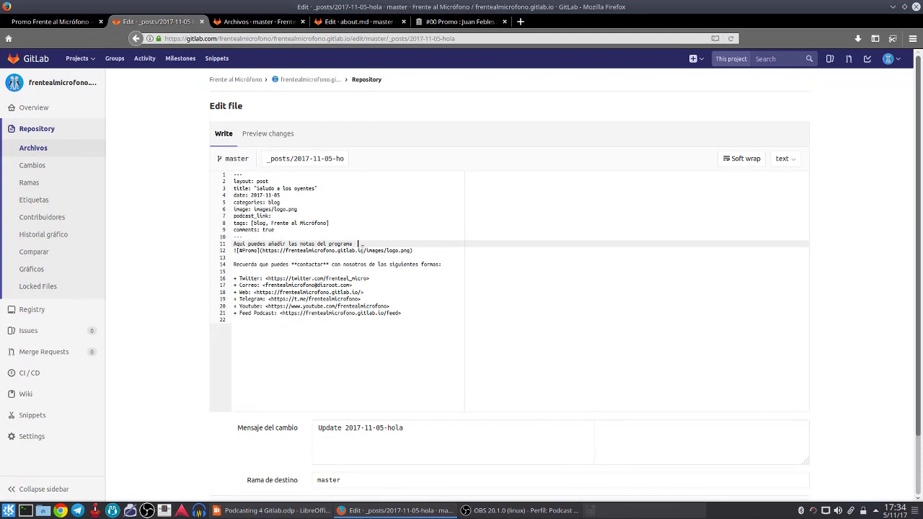
pyautogui.scroll(-2, 390, 367)
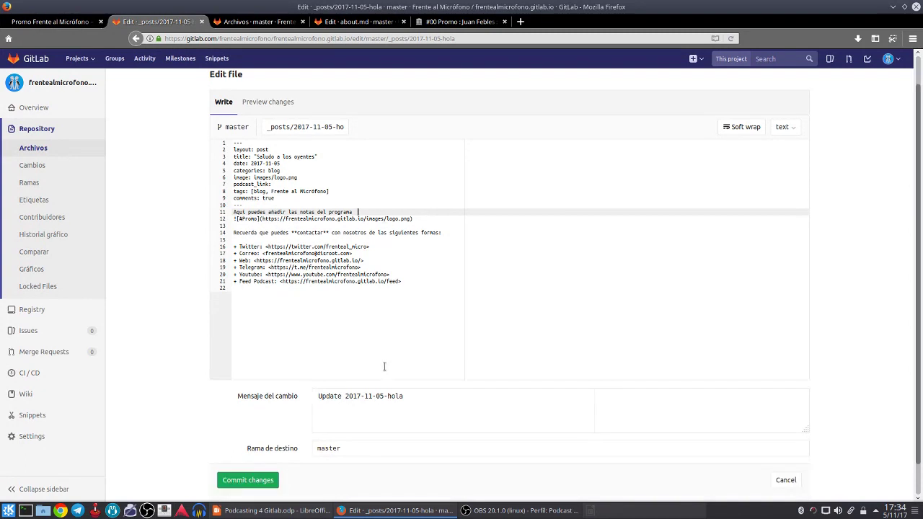
pyautogui.click(242, 446)
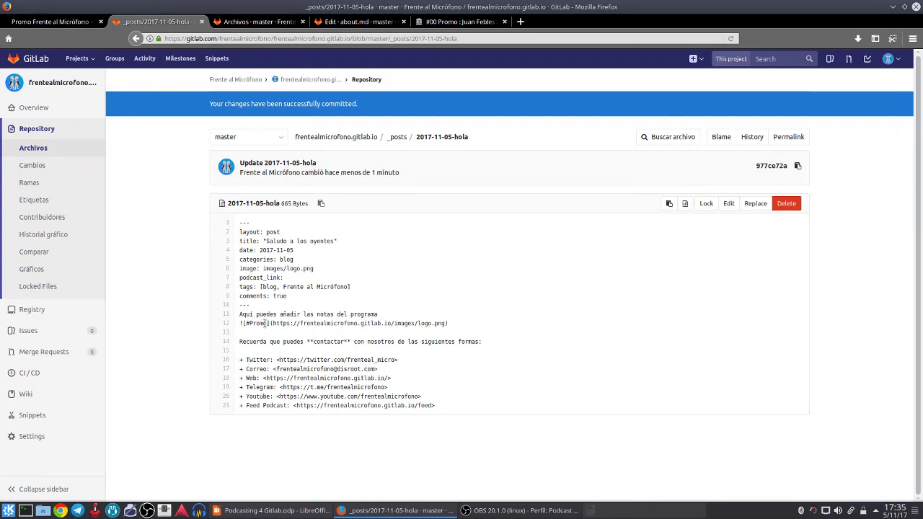
# - Change the image link's alt text in the 2017-11-05-hola post from Promo to Logo and commit the update to master
pyautogui.click(728, 203)
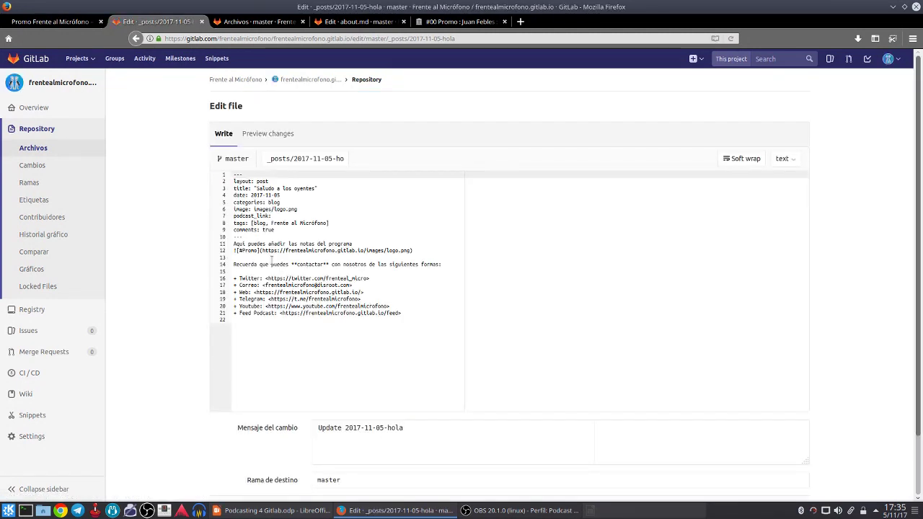
pyautogui.click(257, 250)
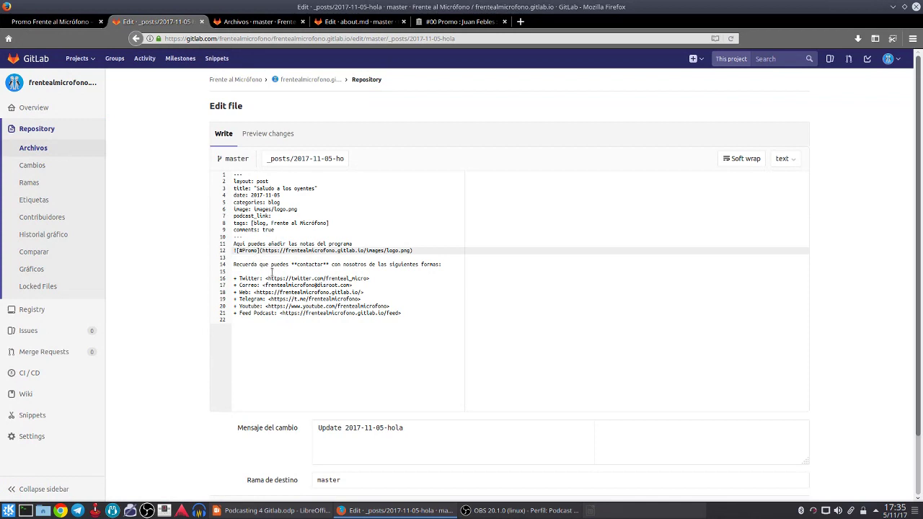
pyautogui.press('BackSpace')
pyautogui.press('BackSpace')
pyautogui.press('BackSpace')
pyautogui.press('BackSpace')
pyautogui.press('BackSpace')
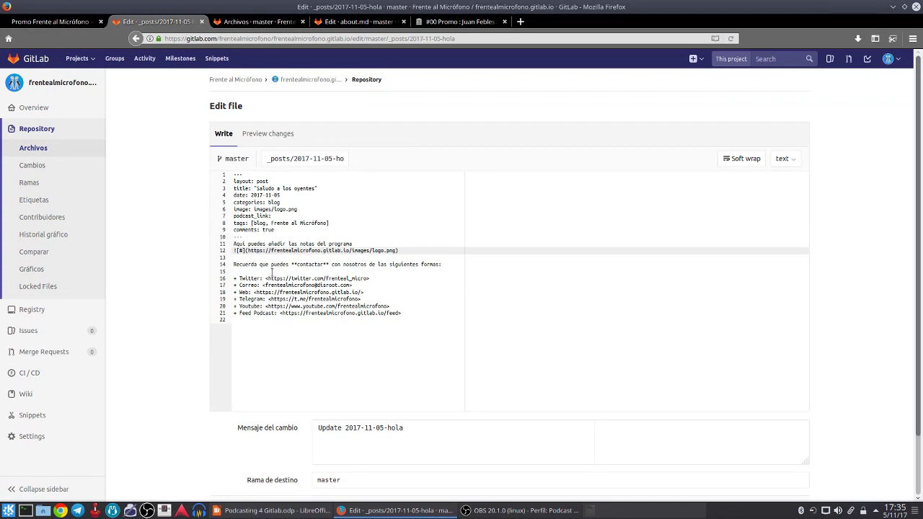
pyautogui.write('Logo')
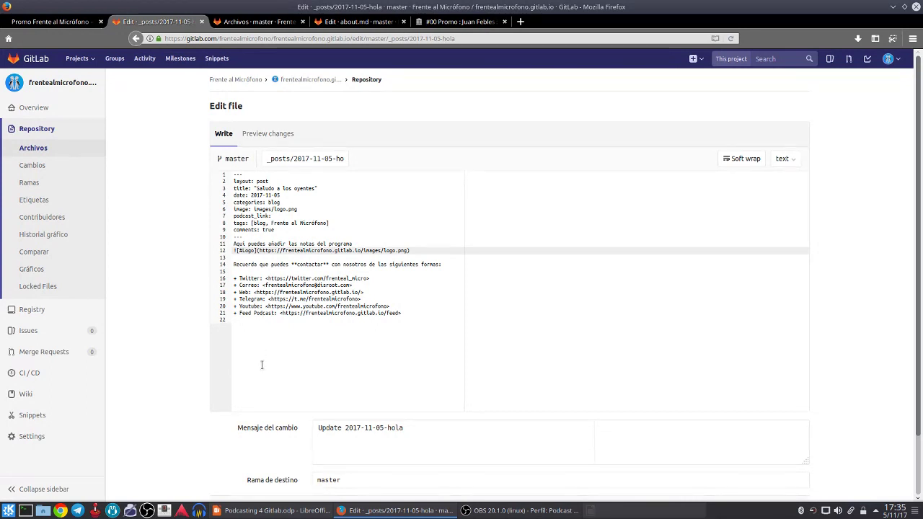
pyautogui.scroll(-2, 307, 451)
pyautogui.click(271, 446)
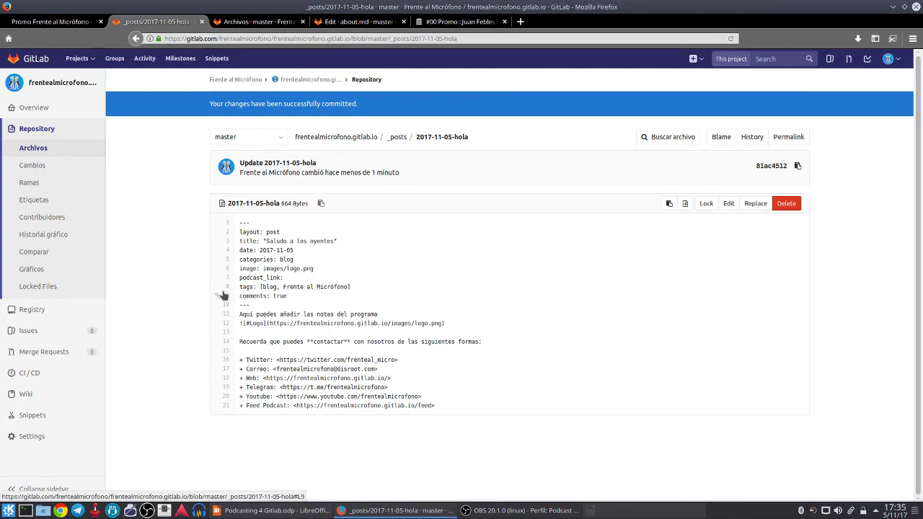
# - Open the project's CI/CD pipelines list and check the status of the latest Update 2017-11-05-hola pipelines
pyautogui.click(309, 82)
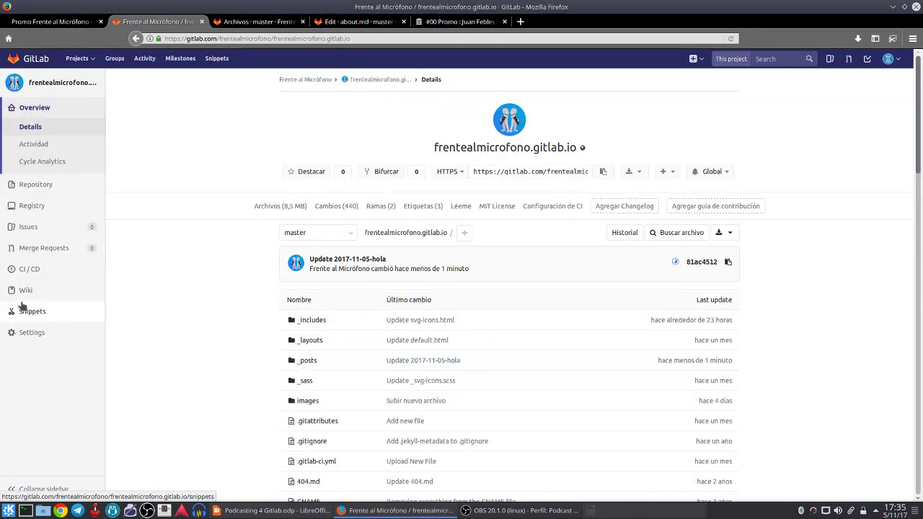
pyautogui.moveTo(34, 333)
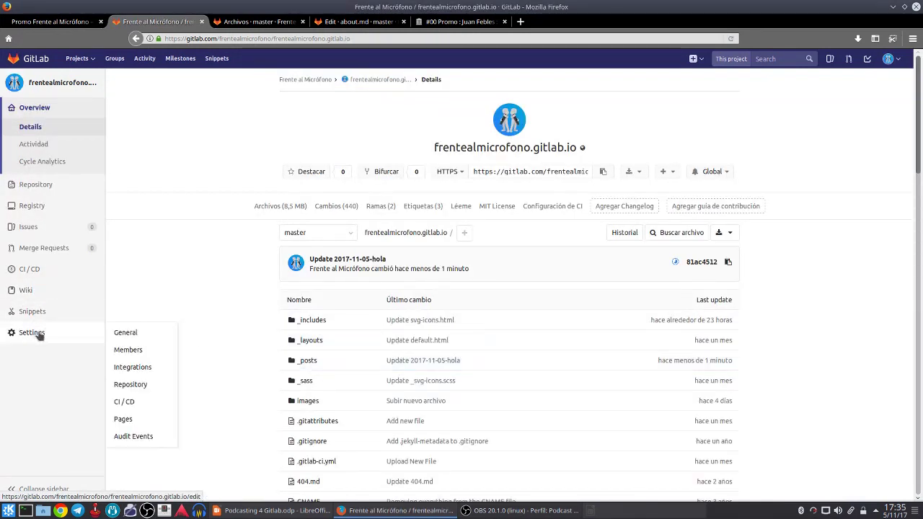
pyautogui.moveTo(32, 272)
pyautogui.click(117, 271)
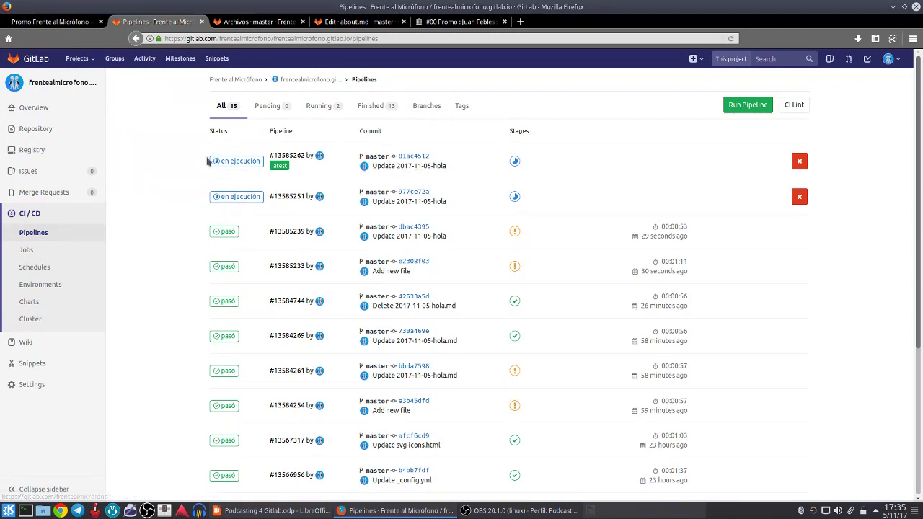
pyautogui.click(243, 166)
# - Check the published blog's home page for the new post and recheck the status of the running pipelines
pyautogui.click(65, 22)
pyautogui.click(397, 72)
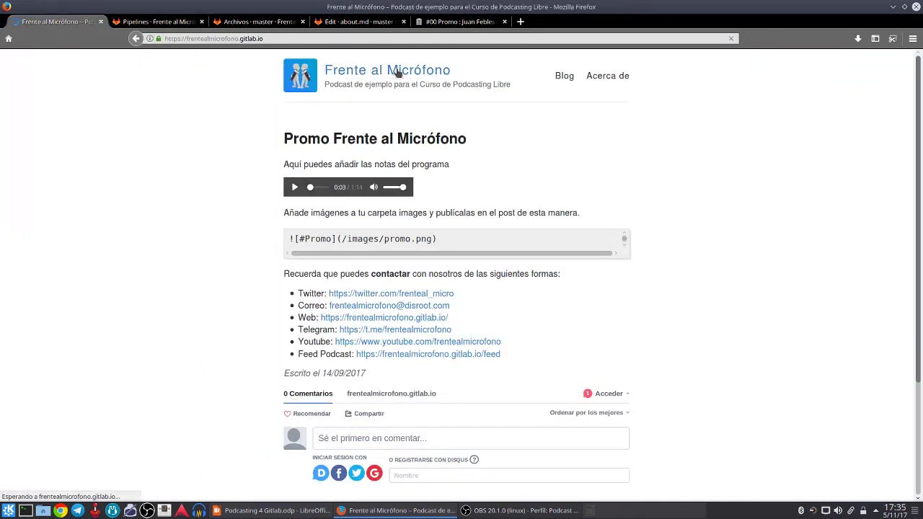
pyautogui.click(617, 76)
pyautogui.click(400, 72)
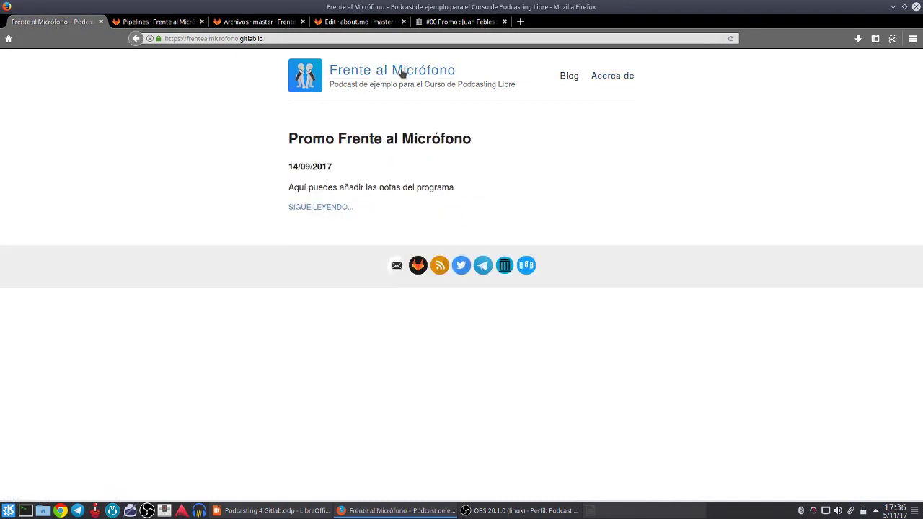
pyautogui.click(176, 23)
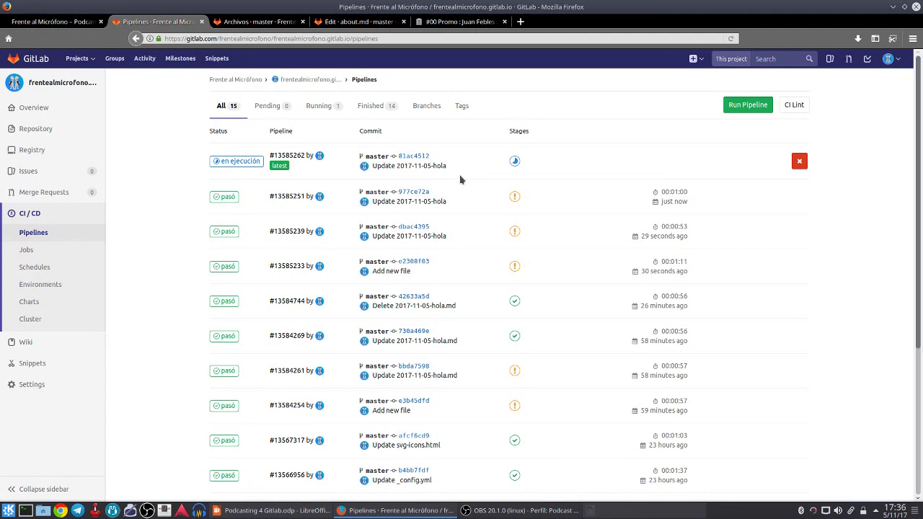
# - Close the archive.org #00 Promo page and the about.md editor, and review the README's instructions on writing posts
pyautogui.click(447, 22)
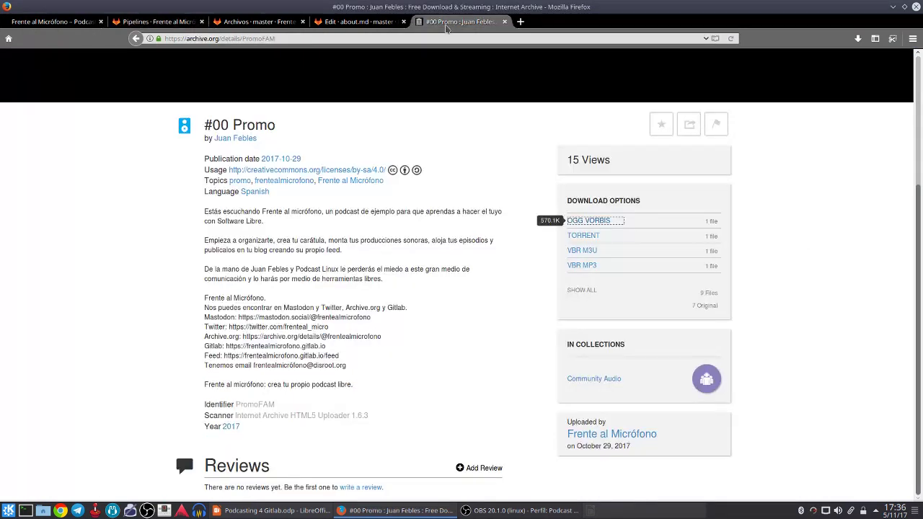
pyautogui.click(503, 22)
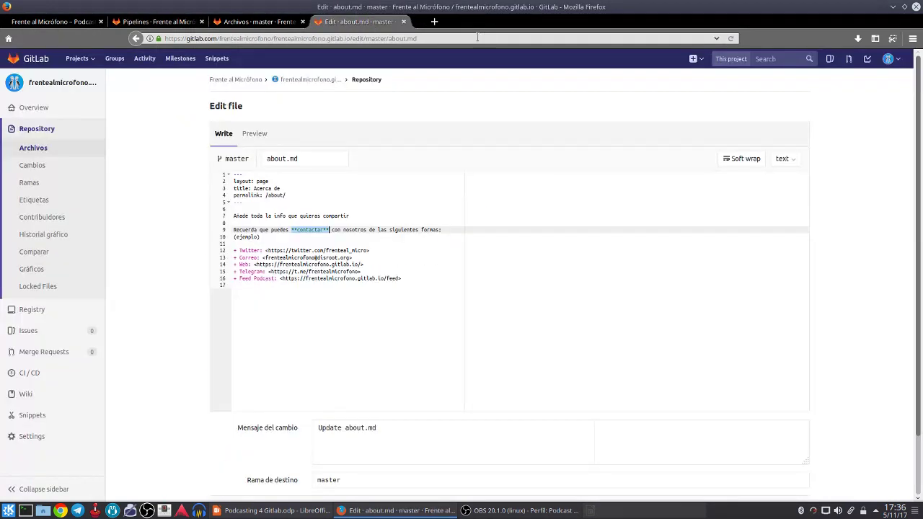
pyautogui.click(402, 21)
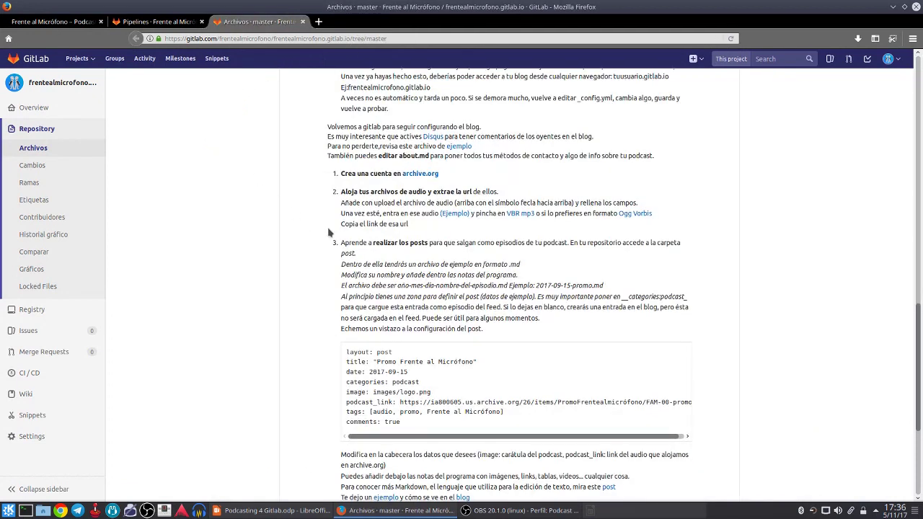
pyautogui.scroll(-4, 331, 232)
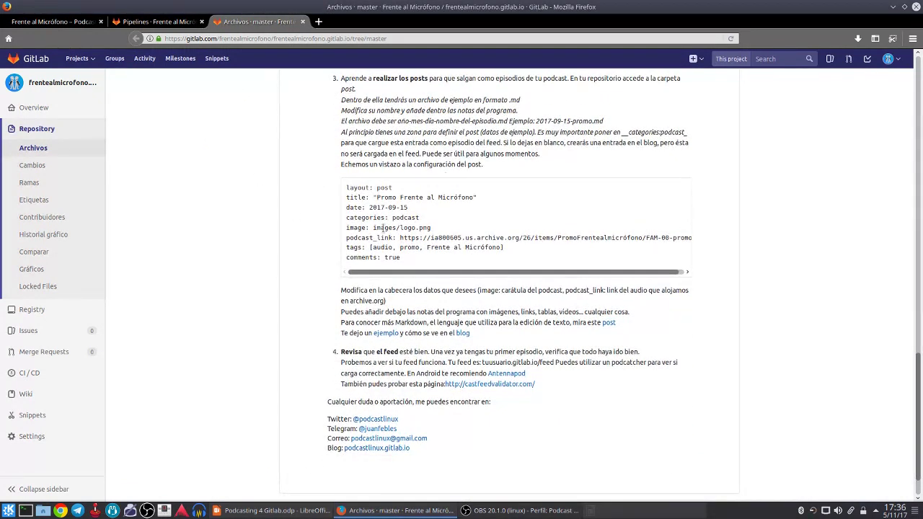
pyautogui.scroll(-1, 428, 234)
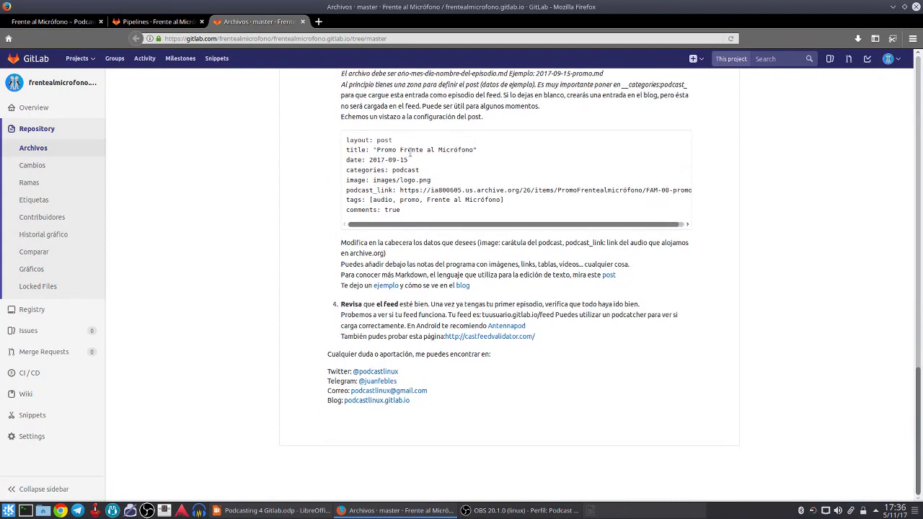
# - Recheck the pipelines and look through the blog's home, Acerca de and Promo Frente al Micrófono pages for the new post
pyautogui.click(165, 22)
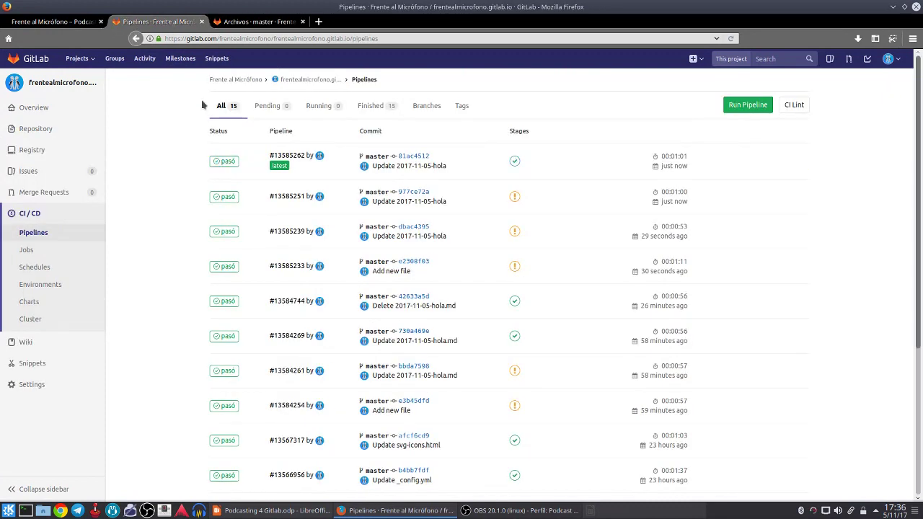
pyautogui.click(64, 22)
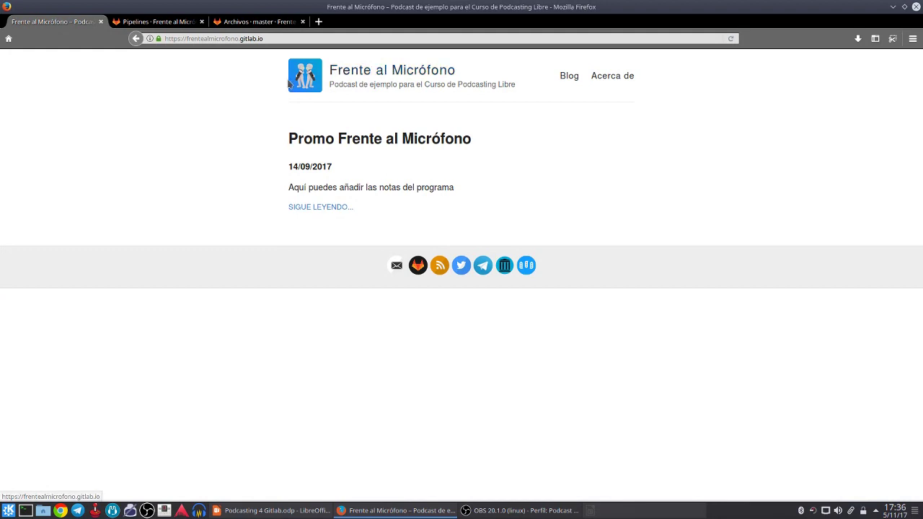
pyautogui.click(608, 76)
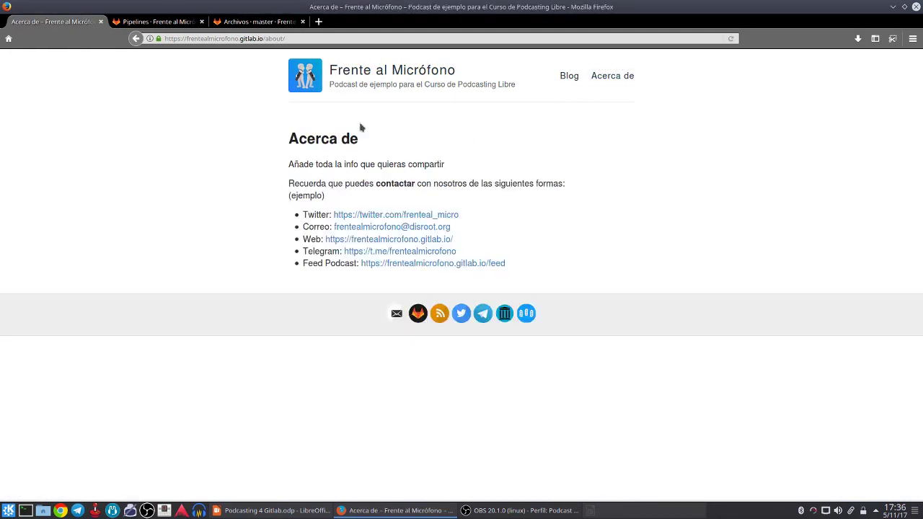
pyautogui.click(403, 68)
pyautogui.click(329, 209)
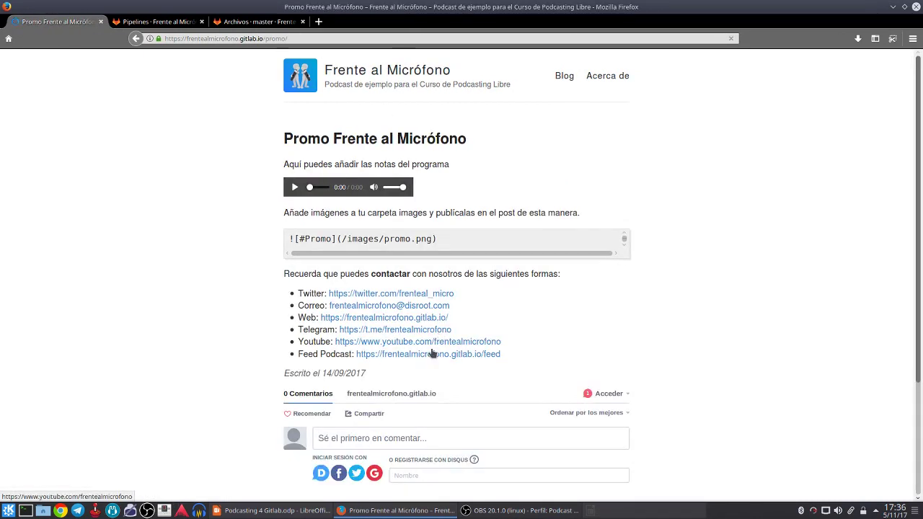
pyautogui.click(404, 70)
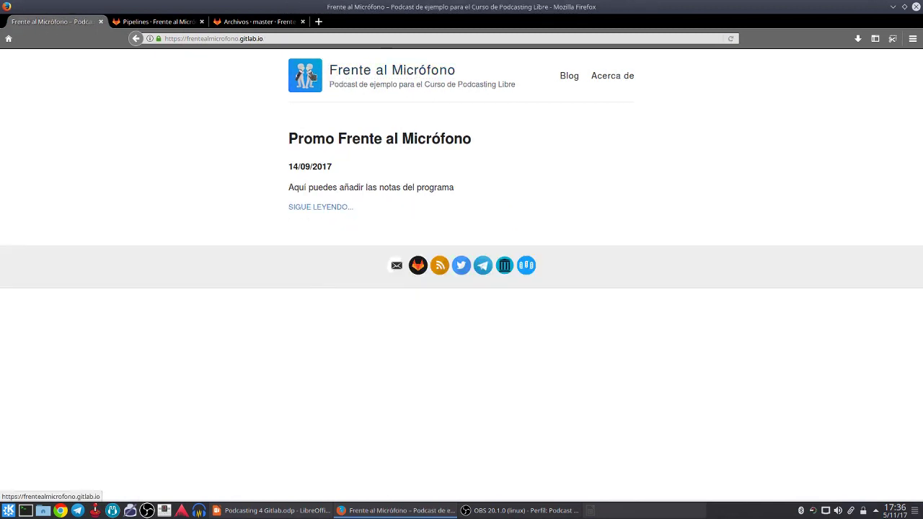
# - Inspect the changes of the latest Update 2017-11-05-hola commit and open the 2017-11-05-hola file in the _posts folder
pyautogui.click(179, 22)
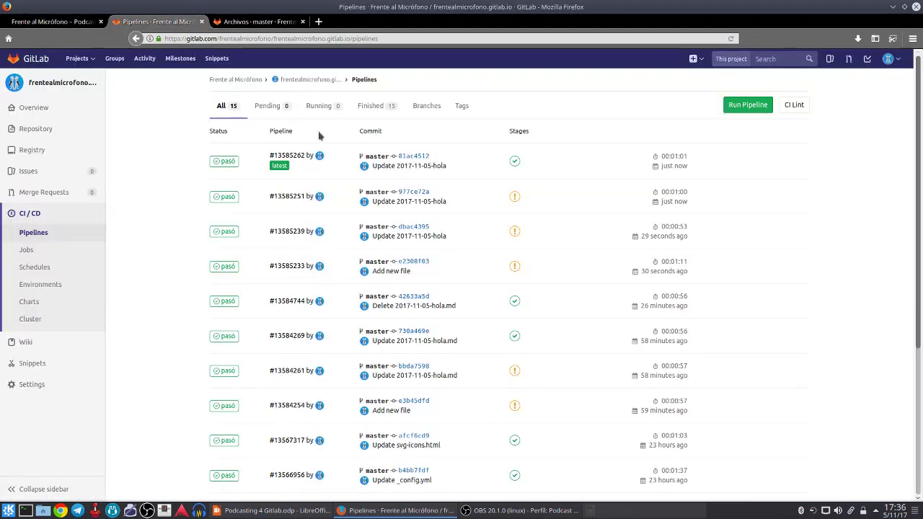
pyautogui.click(441, 168)
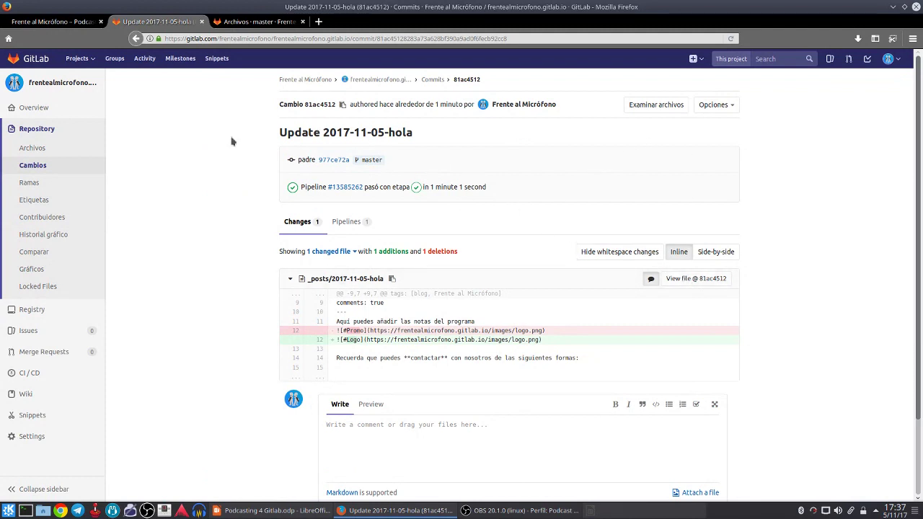
pyautogui.click(41, 132)
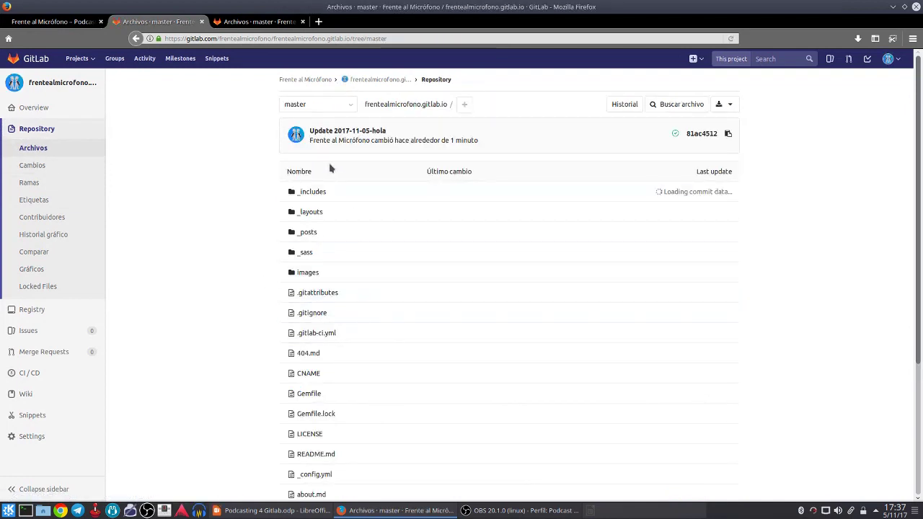
pyautogui.click(310, 231)
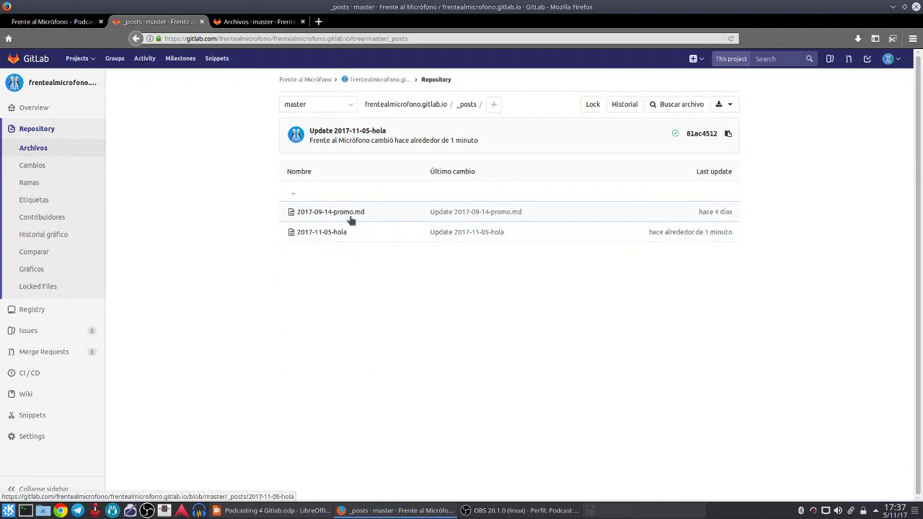
pyautogui.click(334, 232)
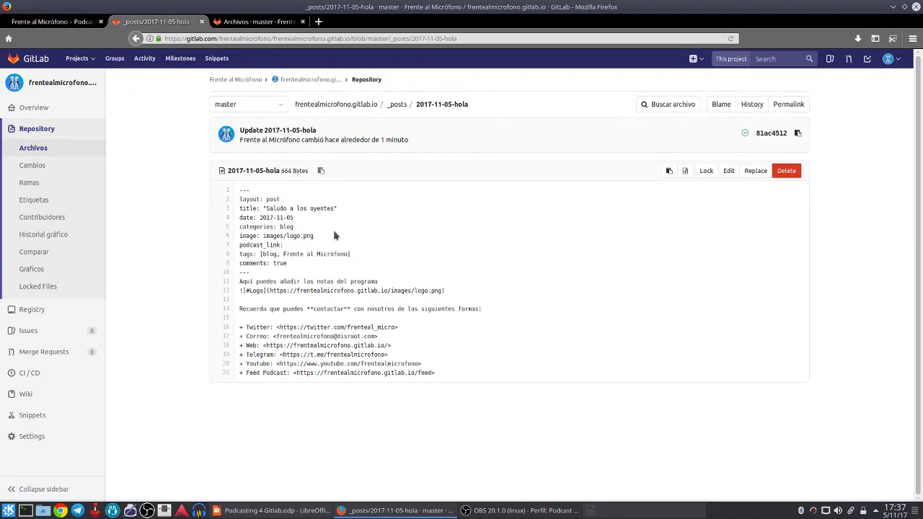
# - Edit the 2017-11-05-hola post file and try to commit it under the name 2017-11-05-hola.md
pyautogui.click(728, 173)
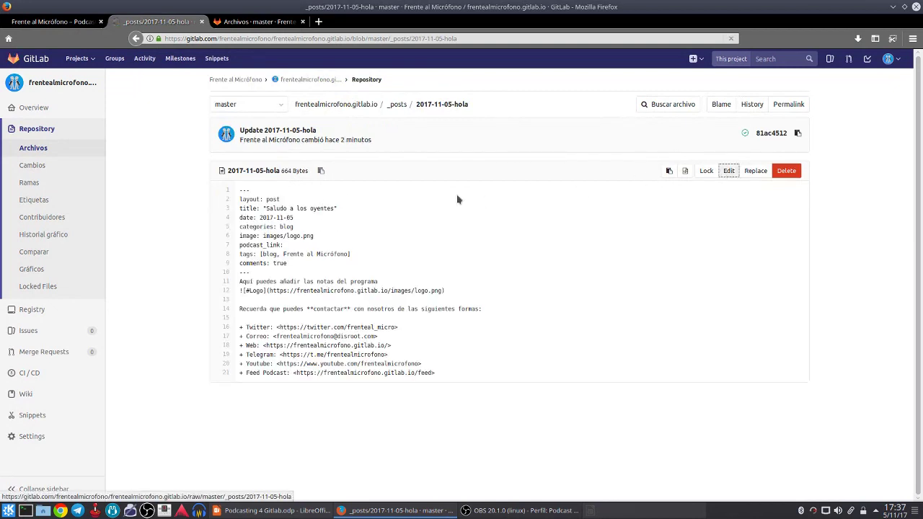
pyautogui.doubleClick(342, 157)
pyautogui.click(349, 159)
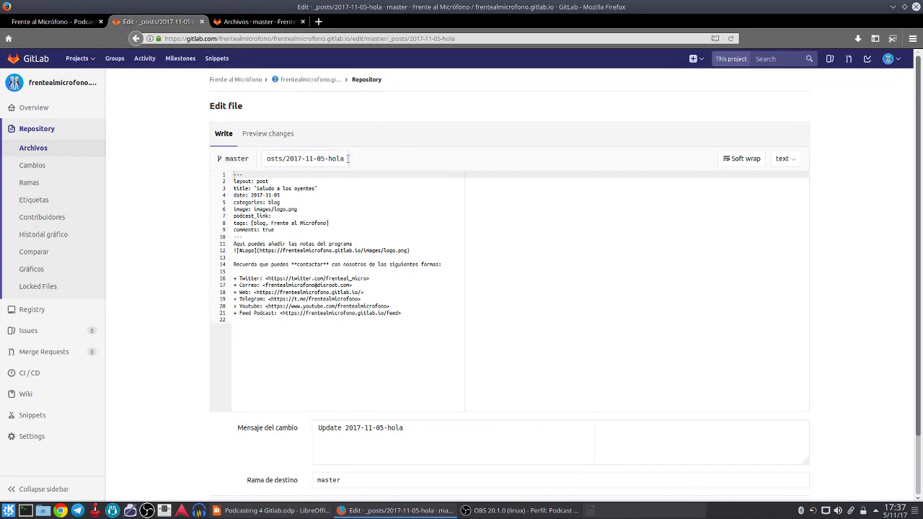
pyautogui.write('.md')
pyautogui.scroll(-2, 154, 398)
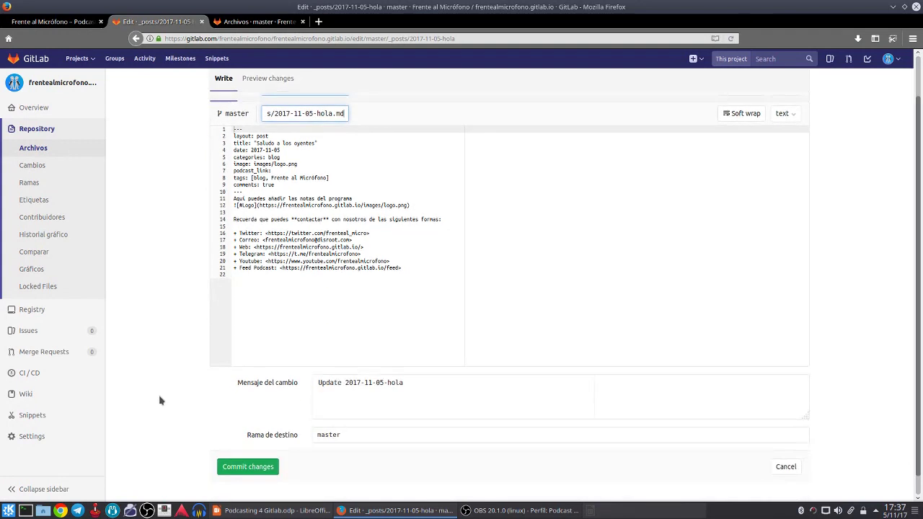
pyautogui.click(240, 446)
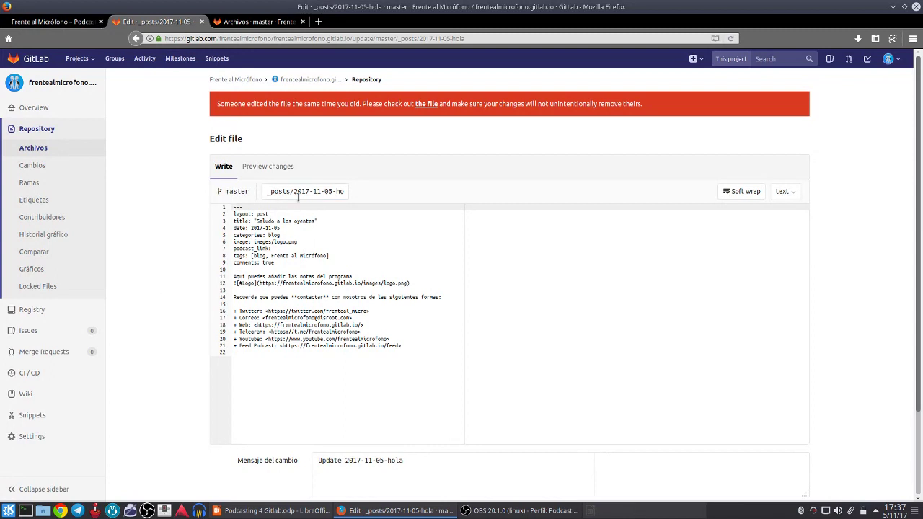
# - Retry committing the post as 2017-11-05-hola.md, then view and close the conflicting file linked in the error notice
pyautogui.moveTo(297, 191); pyautogui.dragTo(375, 199)
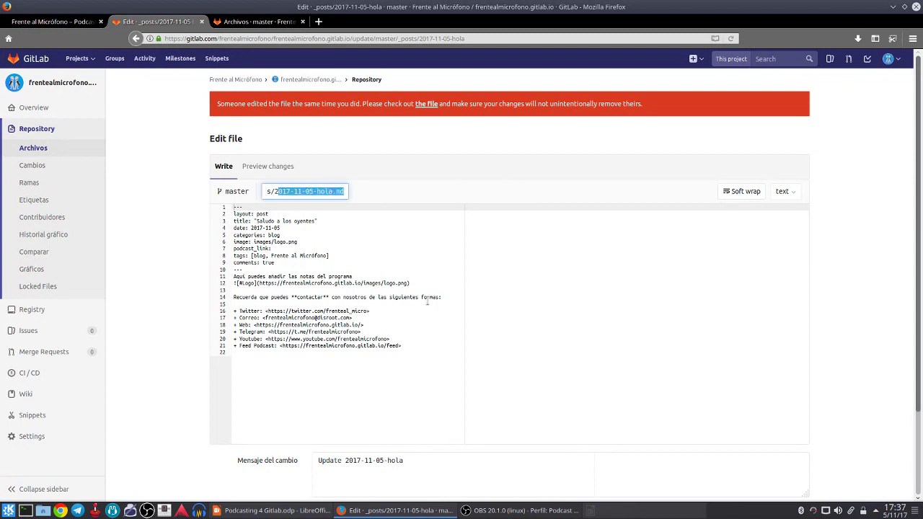
pyautogui.scroll(-3, 430, 303)
pyautogui.click(251, 446)
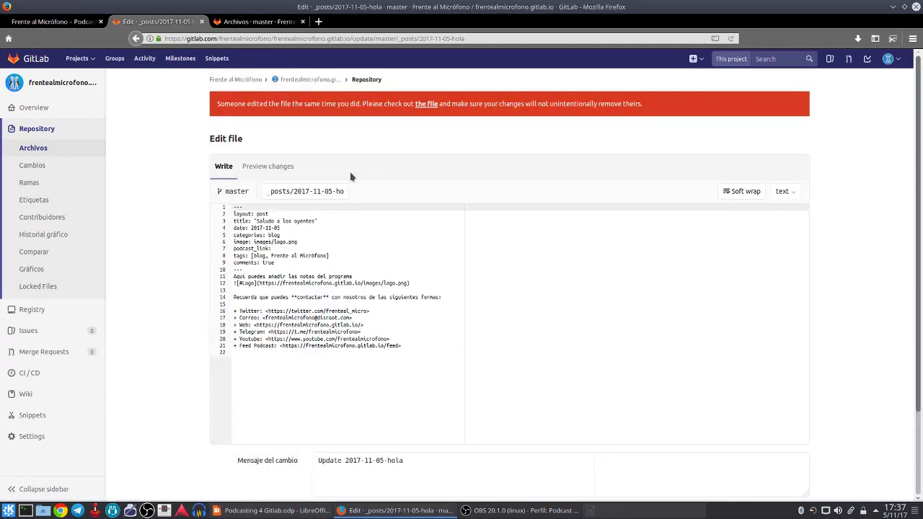
pyautogui.click(427, 104)
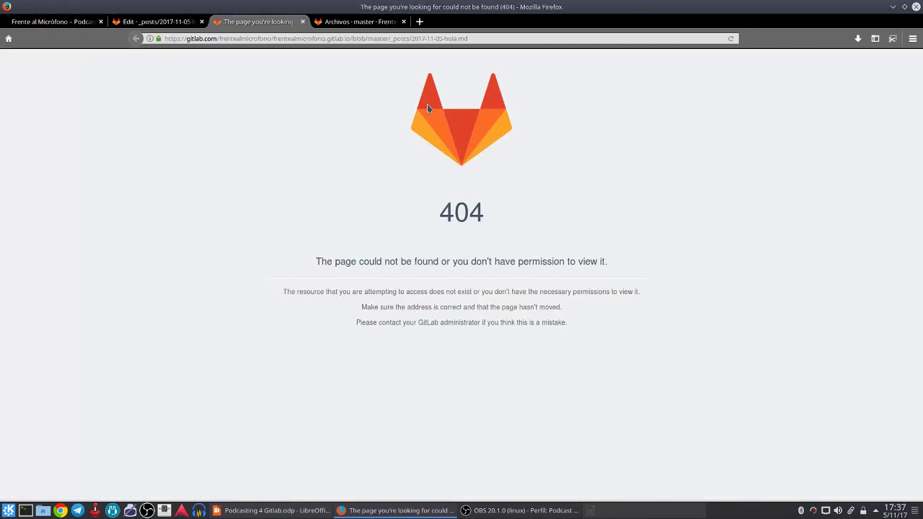
pyautogui.click(303, 21)
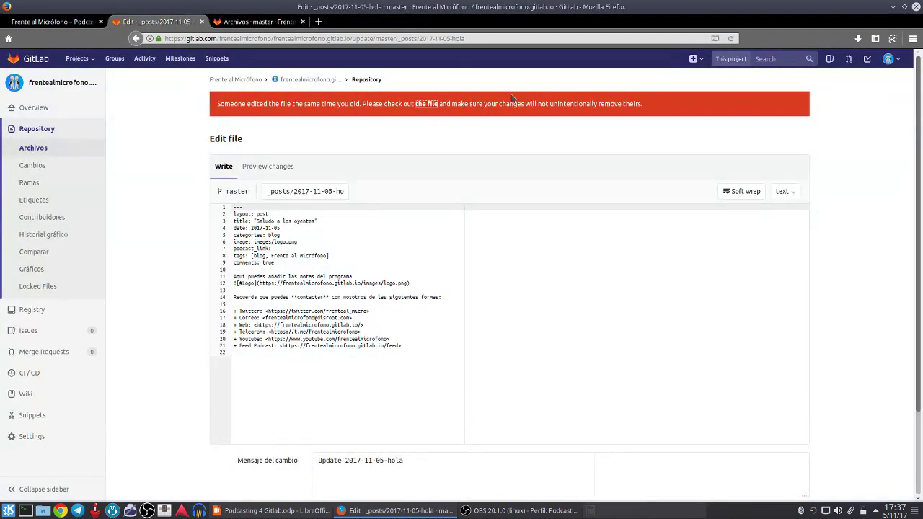
# - Rename the post file as 2017-11-05-holaamigos.md in the _posts folder and commit the change
pyautogui.scroll(-3, 209, 268)
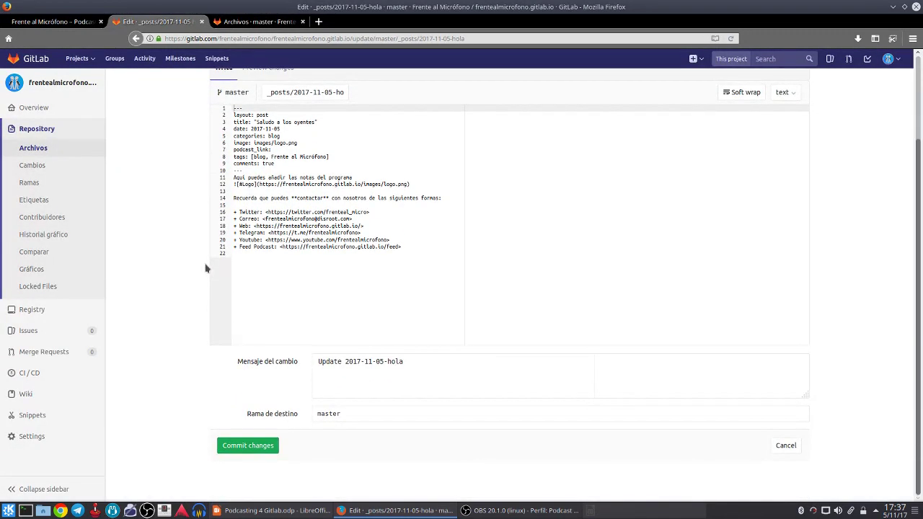
pyautogui.scroll(3, 209, 266)
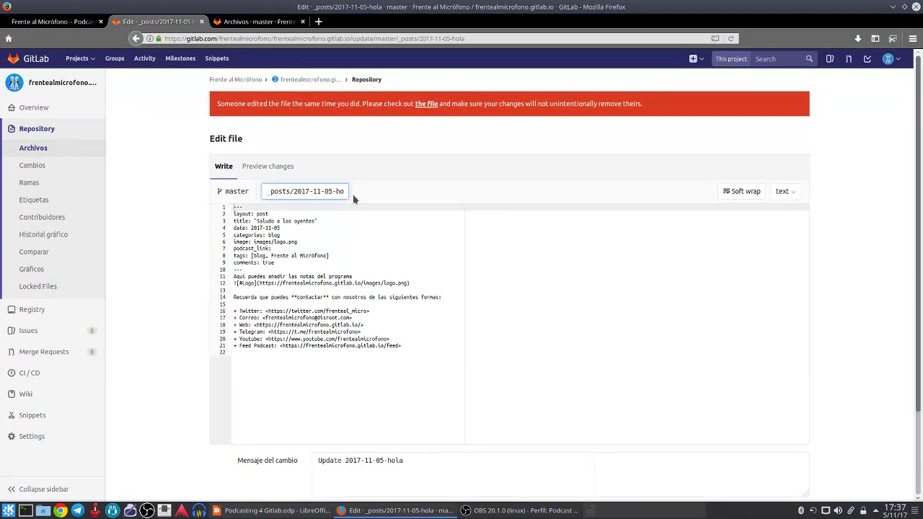
pyautogui.press('Right')
pyautogui.press('Right')
pyautogui.press('Right')
pyautogui.write('amigos.md')
pyautogui.scroll(-3, 163, 295)
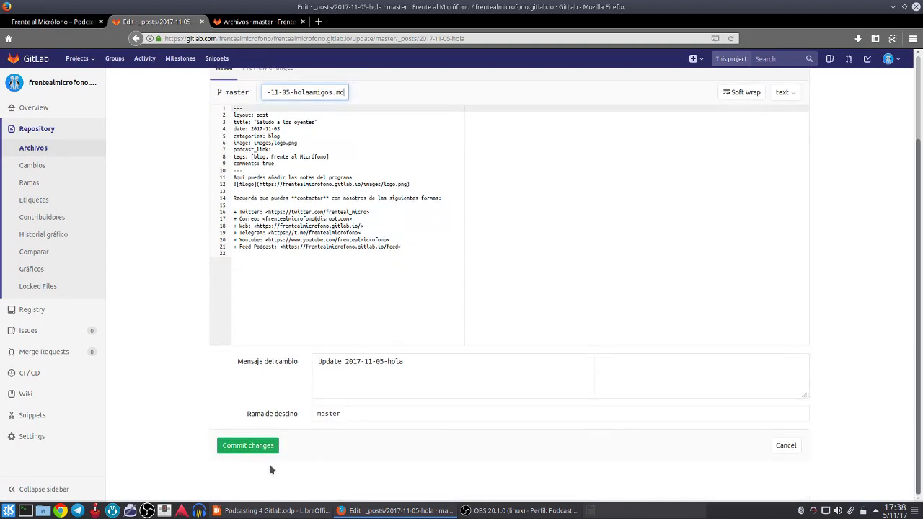
pyautogui.click(248, 446)
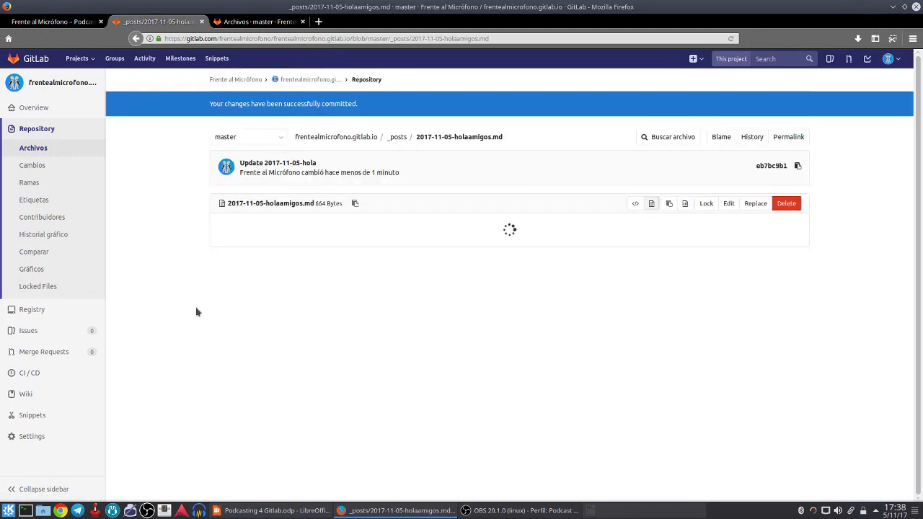
# - Review the rendered 2017-11-05-holaamigos.md post, including its header data, logo image and contact links
pyautogui.scroll(-5, 310, 350)
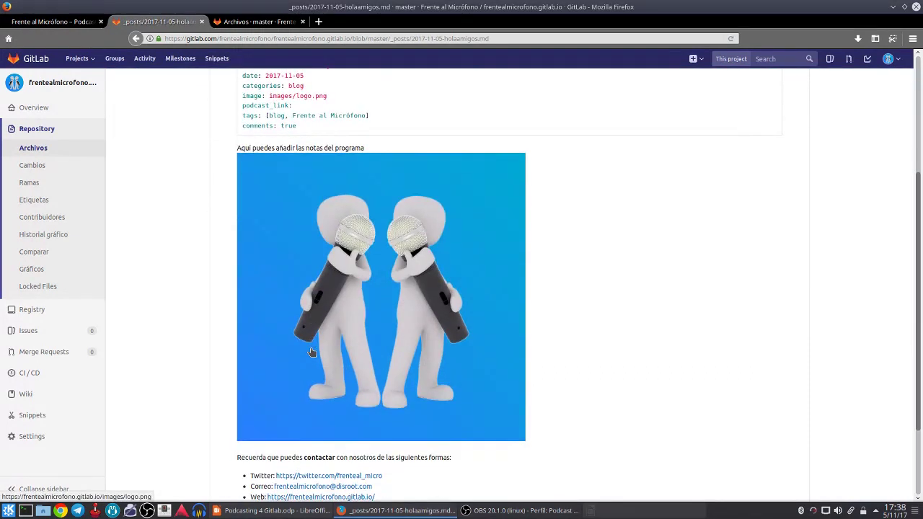
pyautogui.scroll(-2, 312, 352)
pyautogui.scroll(7, 311, 352)
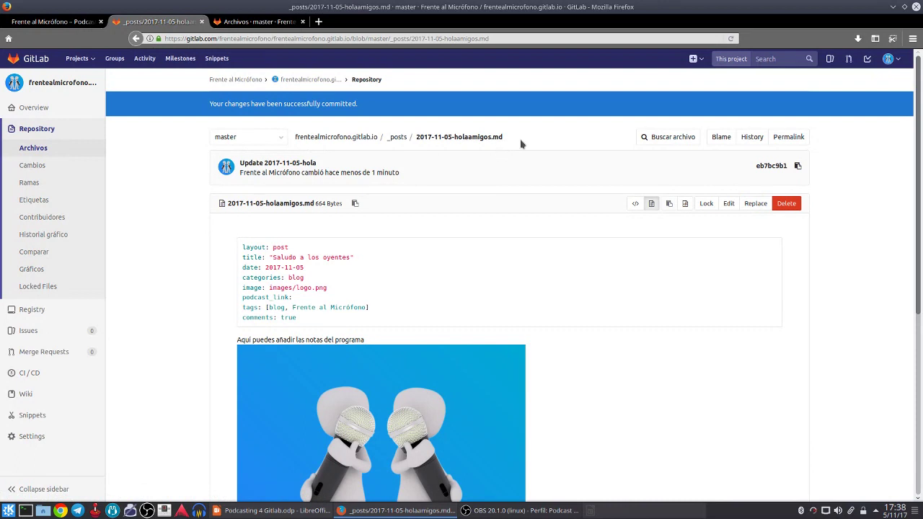
pyautogui.scroll(-3, 304, 311)
pyautogui.scroll(-2, 328, 256)
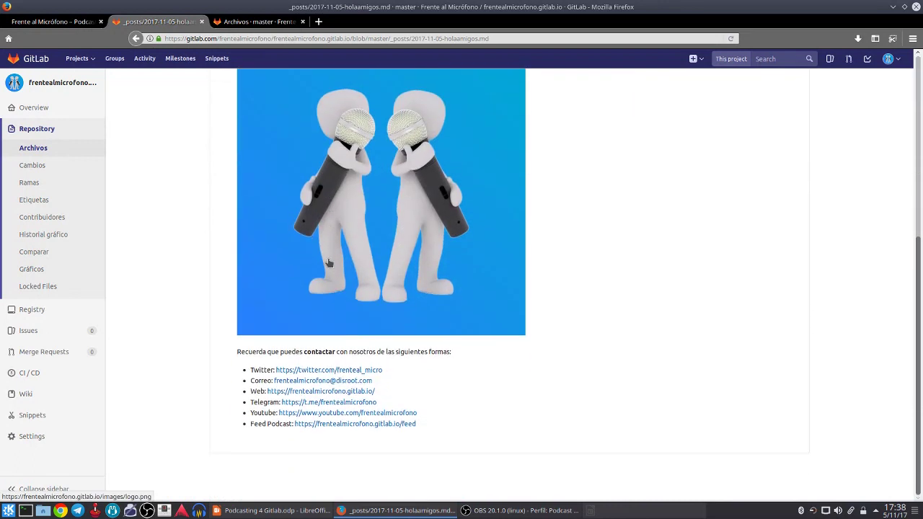
pyautogui.scroll(3, 328, 257)
pyautogui.scroll(3, 328, 263)
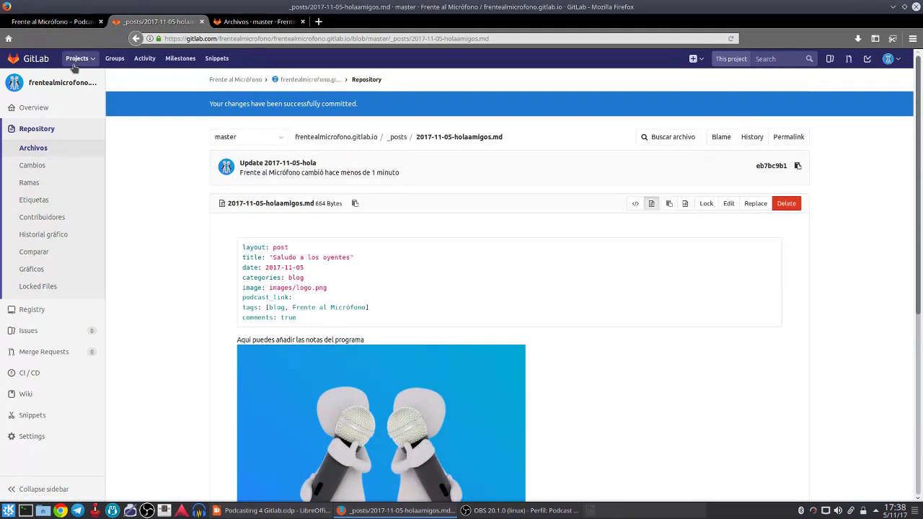
# - Open the project's pipelines list and check the status of the run for the renamed post
pyautogui.moveTo(60, 340)
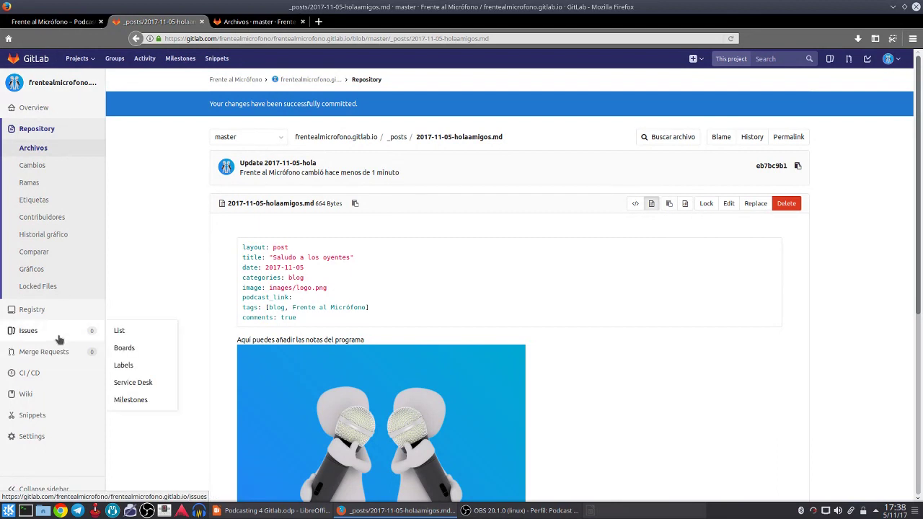
pyautogui.moveTo(55, 379)
pyautogui.click(130, 372)
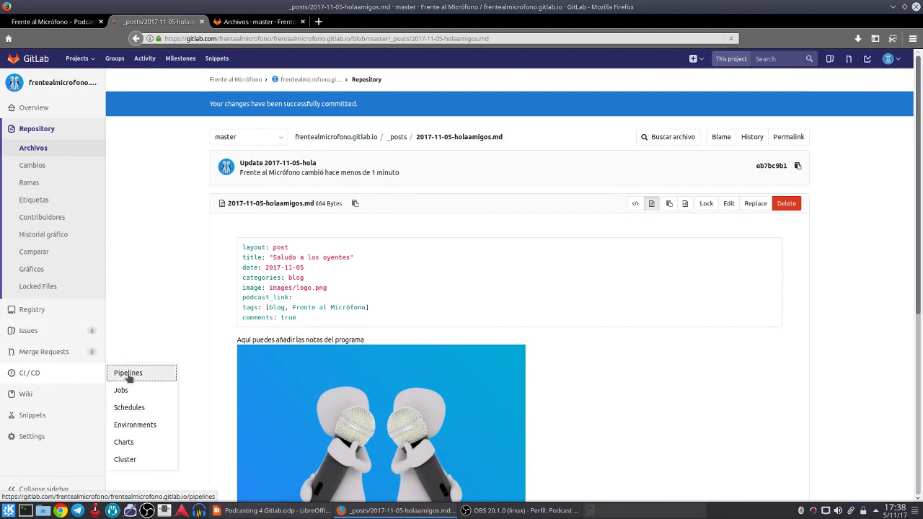
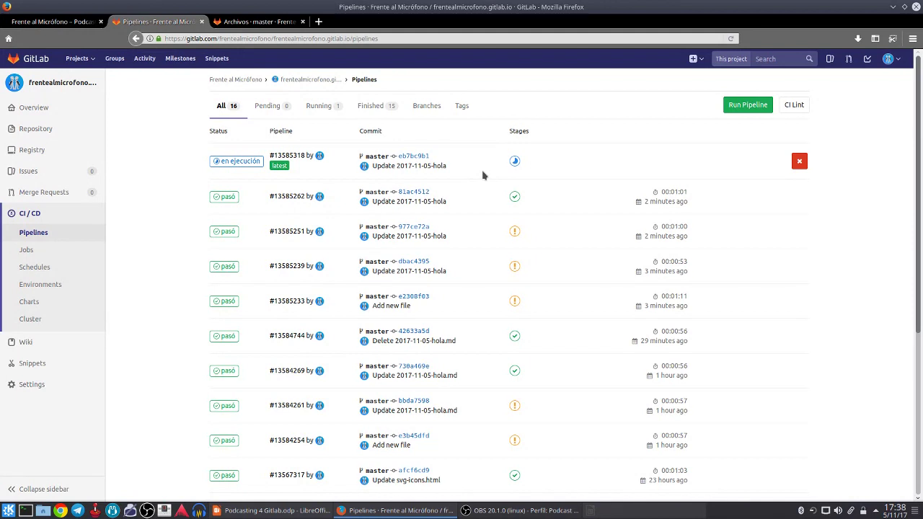
pyautogui.scroll(-2, 453, 344)
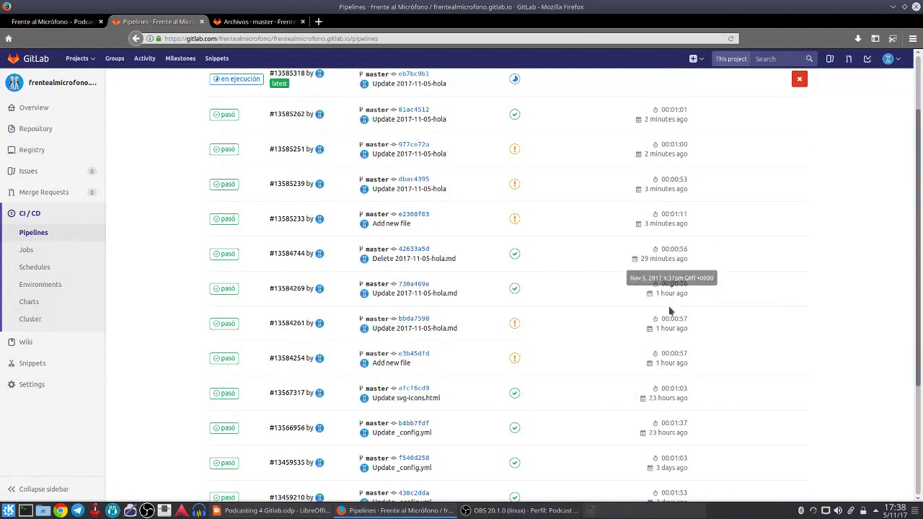
pyautogui.scroll(-2, 494, 315)
pyautogui.scroll(4, 494, 317)
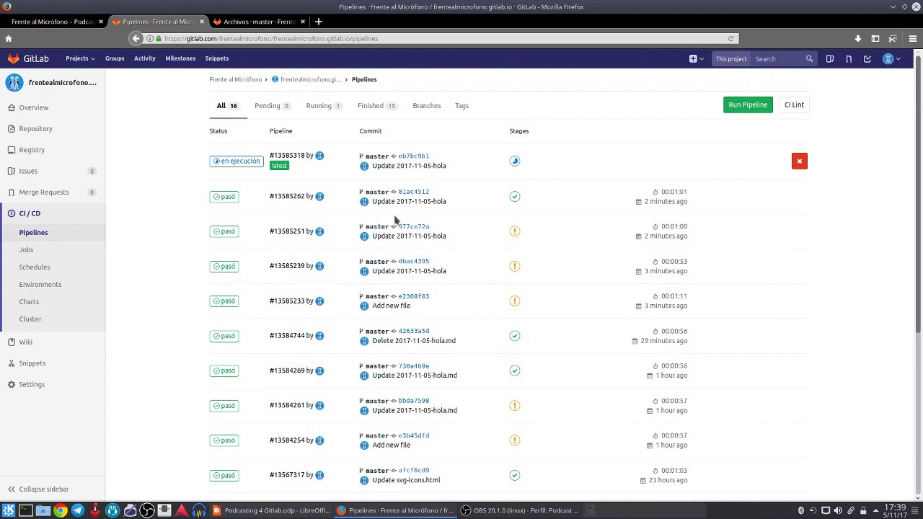
# - Check the blog's home and Acerca de pages for the Saludo a los oyentes post, rechecking the latest pipeline in between
pyautogui.click(259, 22)
pyautogui.click(115, 21)
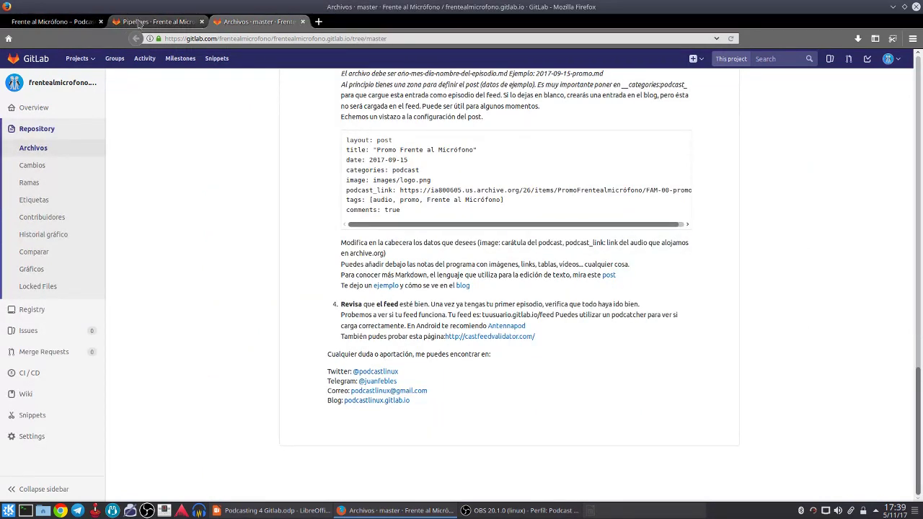
pyautogui.click(67, 23)
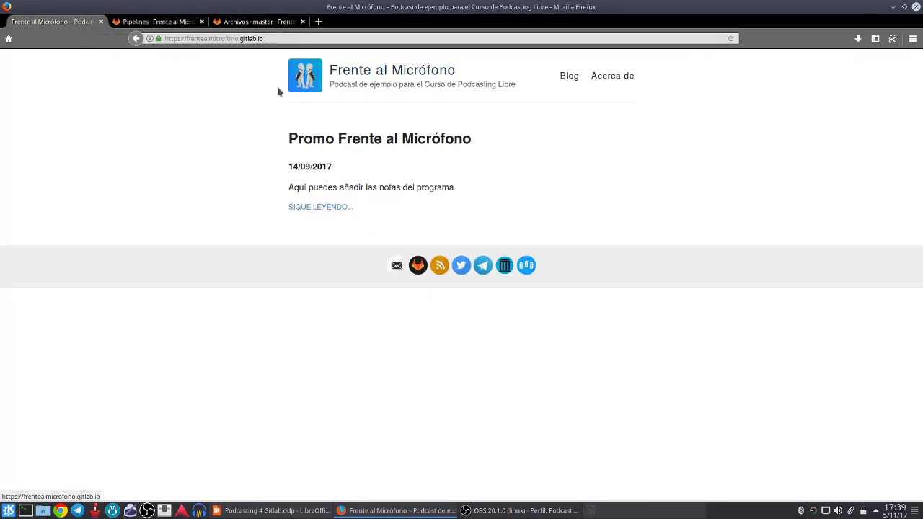
pyautogui.click(620, 78)
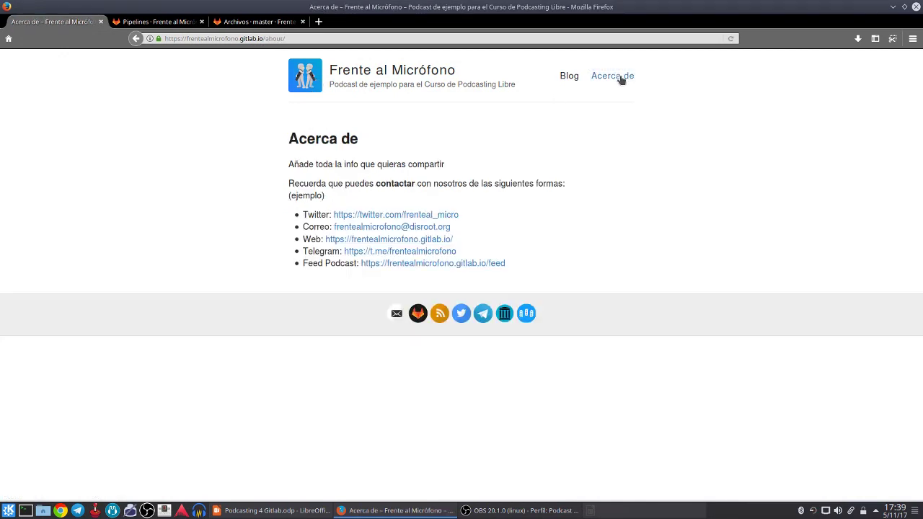
pyautogui.click(174, 24)
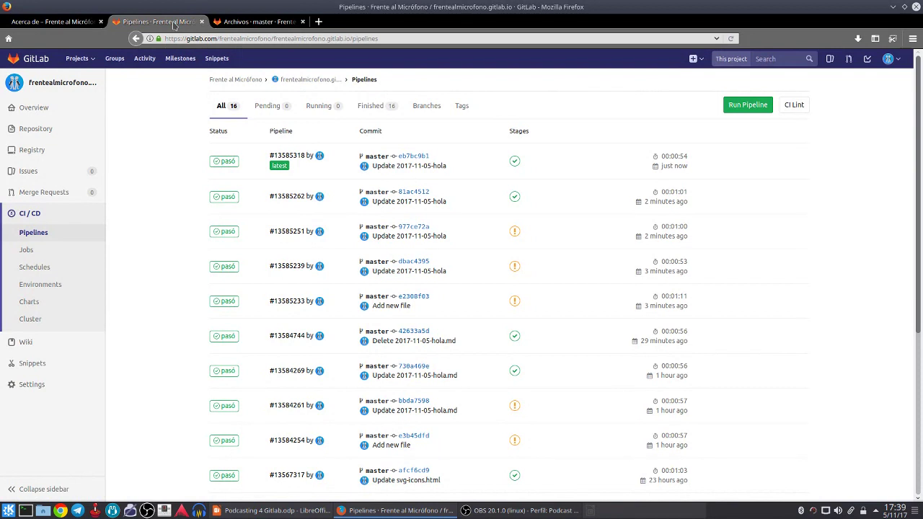
pyautogui.click(71, 26)
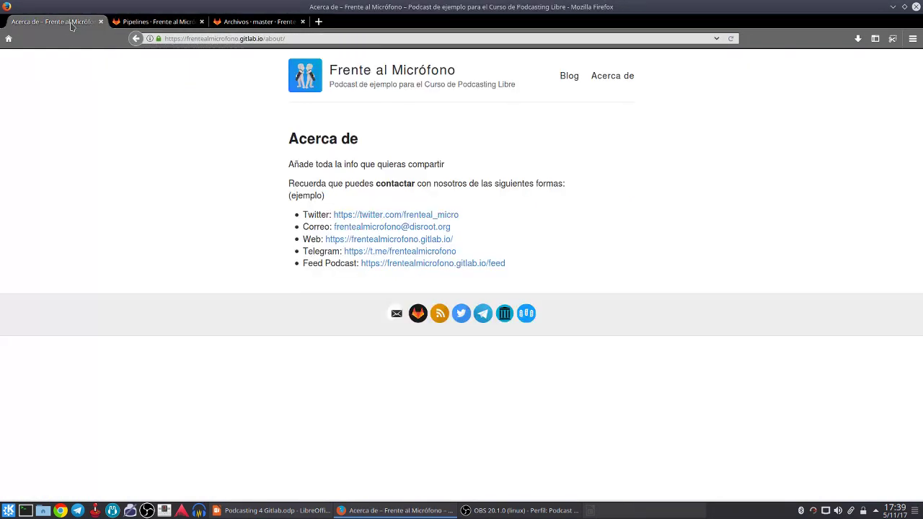
pyautogui.click(332, 70)
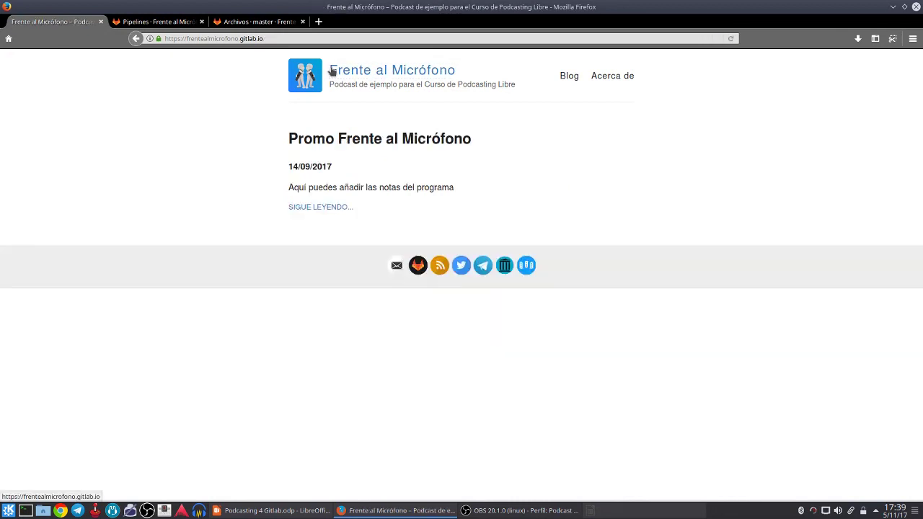
pyautogui.click(628, 76)
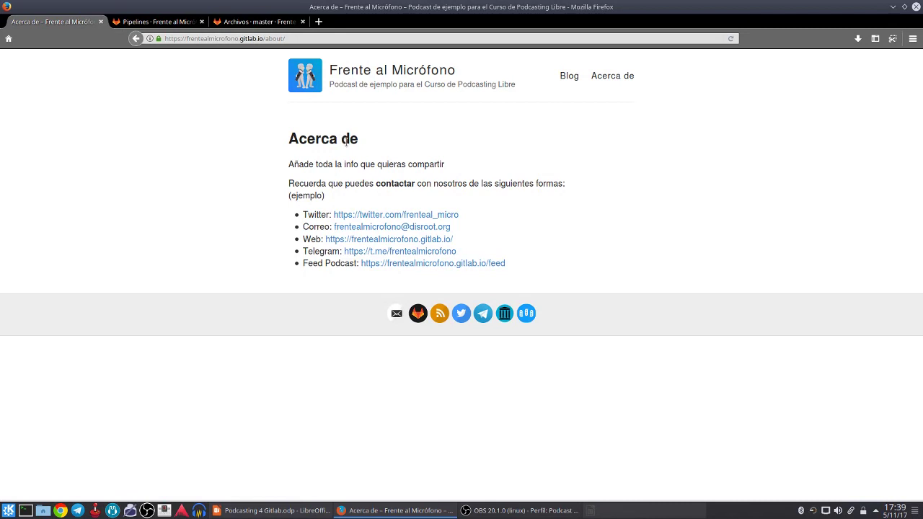
pyautogui.click(365, 72)
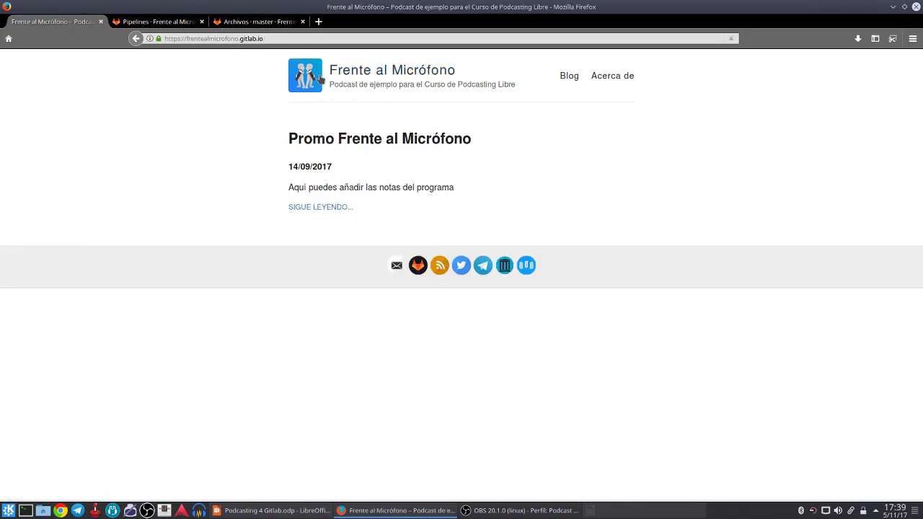
# - Recheck the latest pipeline, look over the project's overview page and return to the pipelines list
pyautogui.click(187, 22)
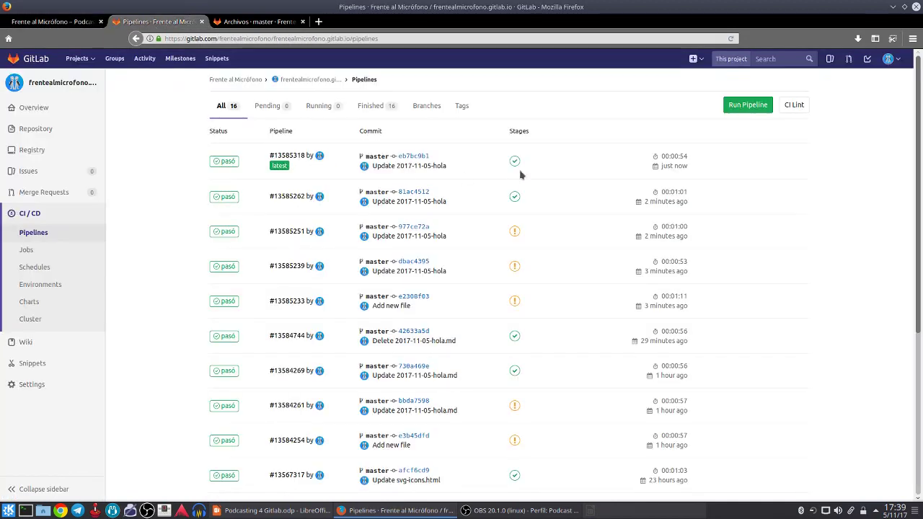
pyautogui.moveTo(41, 114)
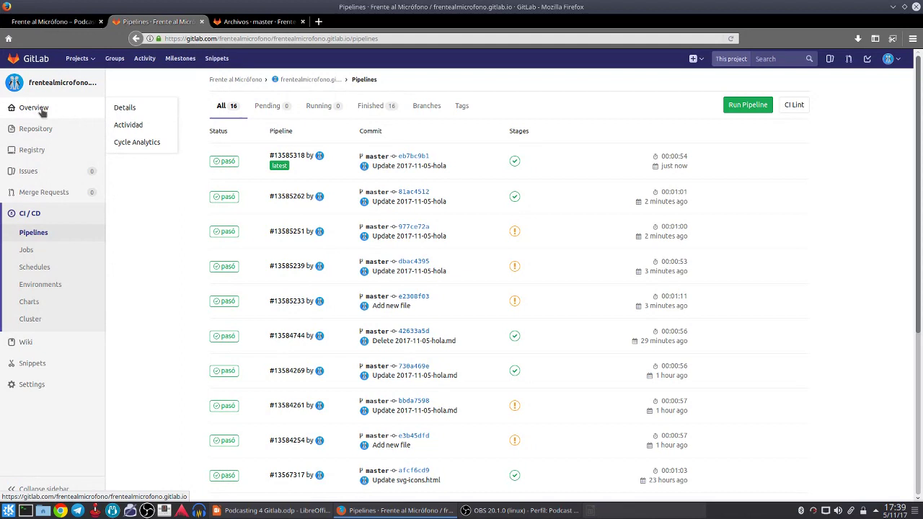
pyautogui.click(50, 83)
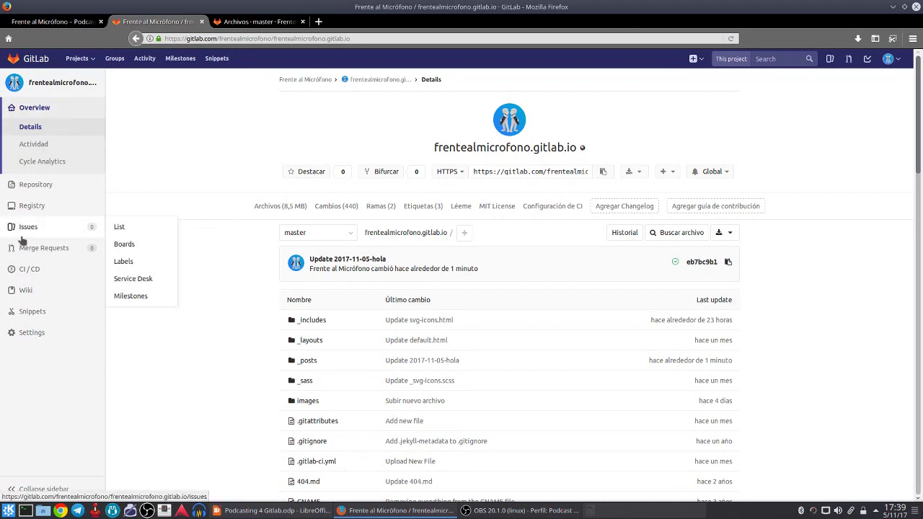
pyautogui.moveTo(50, 187)
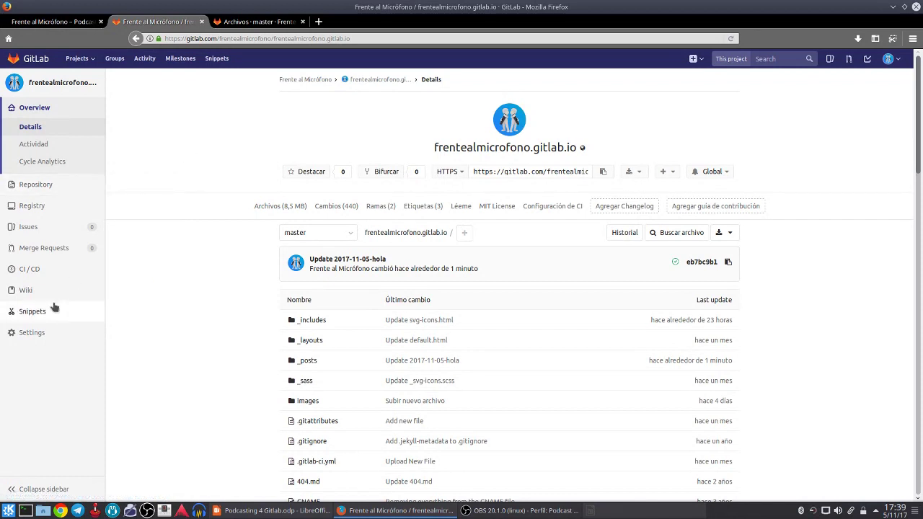
pyautogui.moveTo(36, 328)
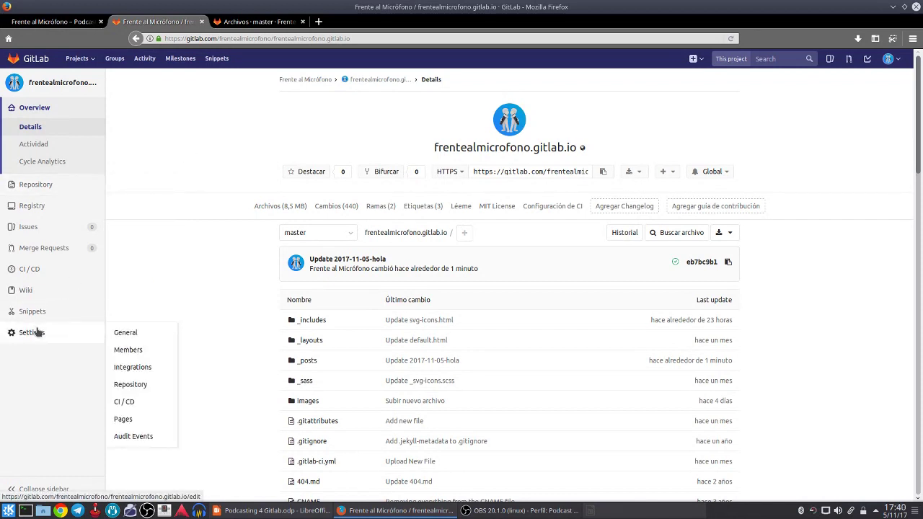
pyautogui.moveTo(29, 268)
pyautogui.click(129, 270)
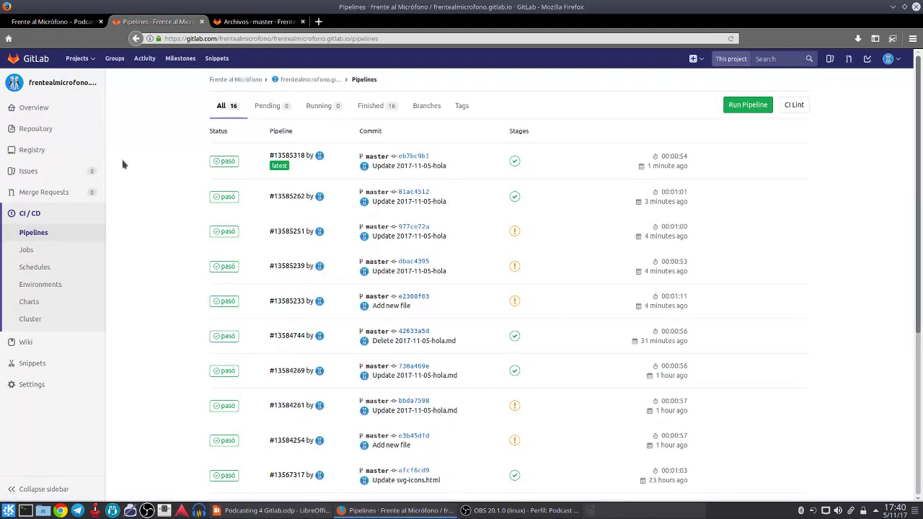
# - Check the post files in the repository's _posts folder, and recheck the published blog's home page for the Saludo a los oyentes post
pyautogui.click(63, 84)
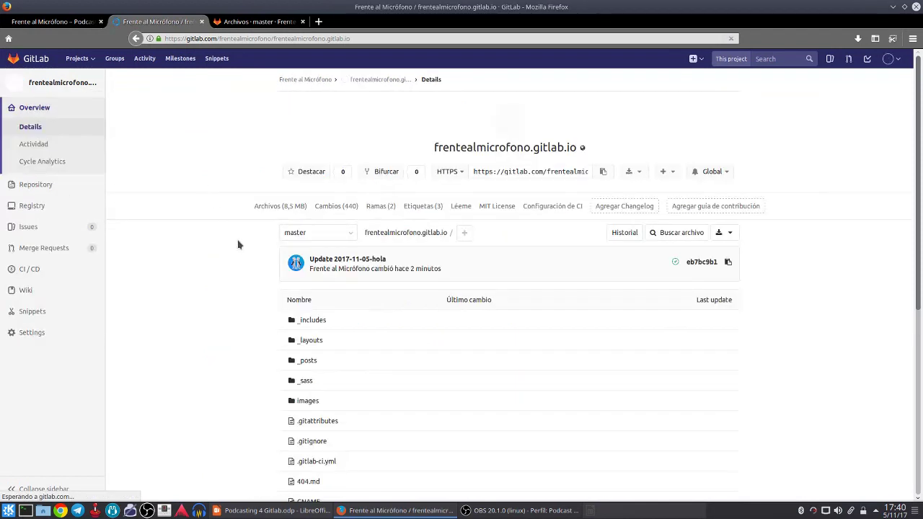
pyautogui.click(306, 362)
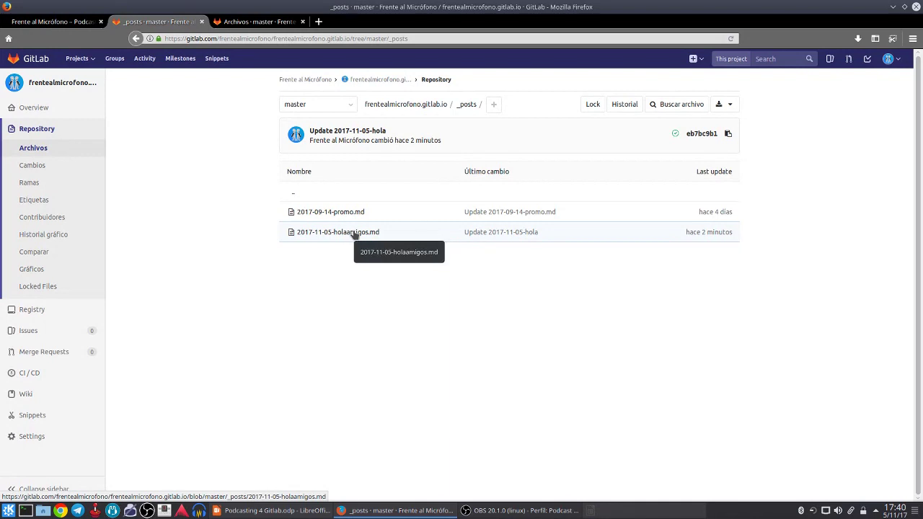
pyautogui.click(72, 23)
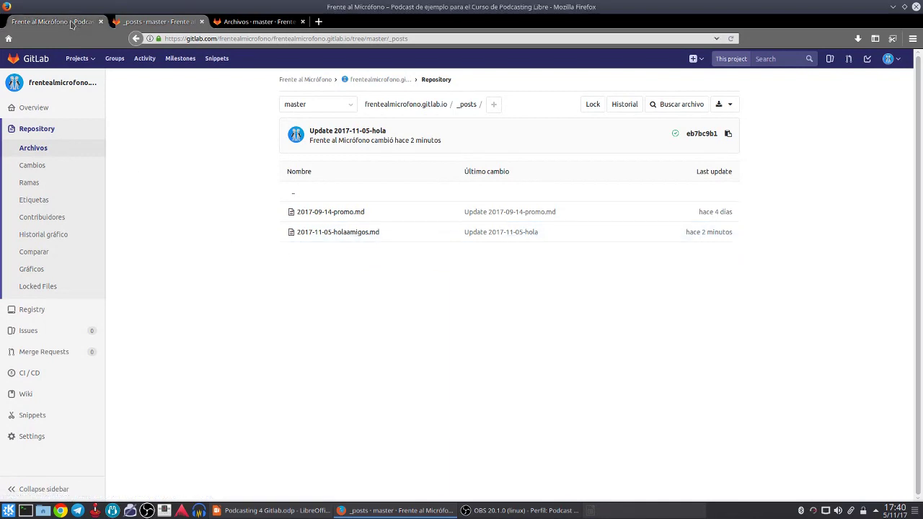
pyautogui.click(353, 72)
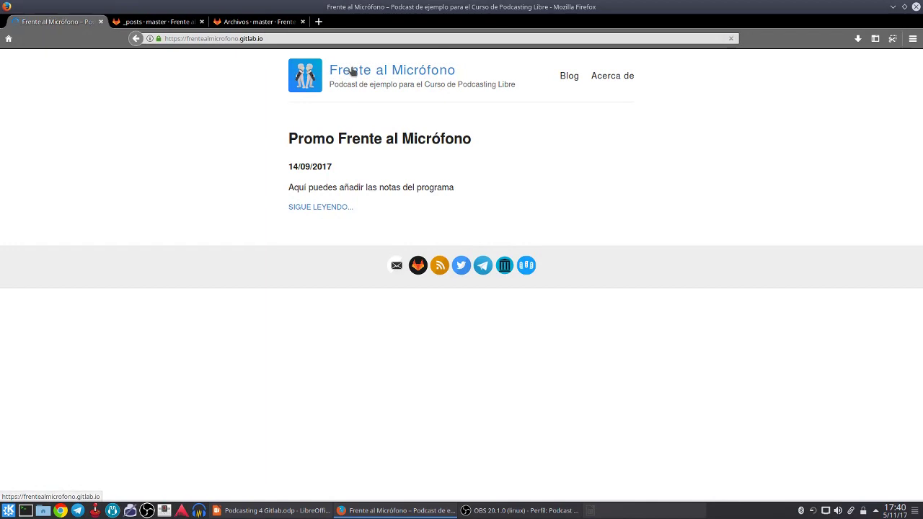
pyautogui.click(614, 77)
pyautogui.click(432, 70)
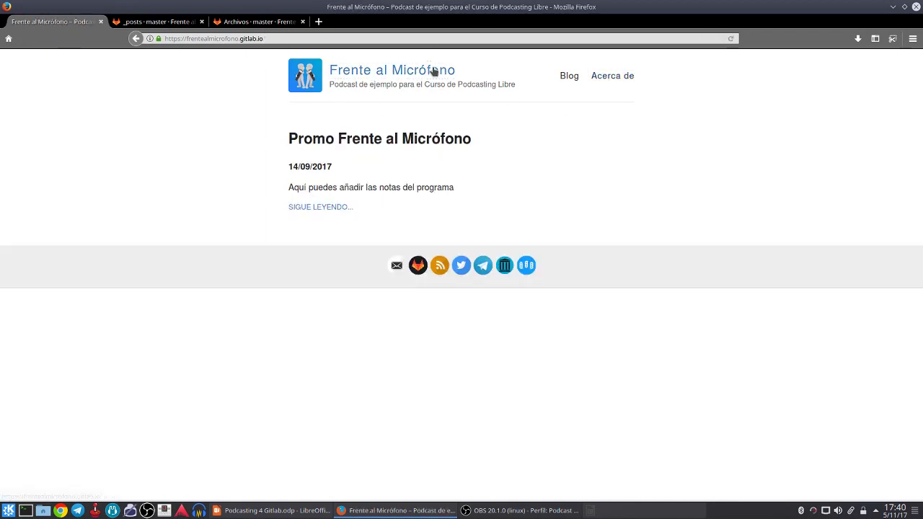
# - View the Promo Frente al Micrófono post, return to the blog's home page and look over its post summaries
pyautogui.click(365, 140)
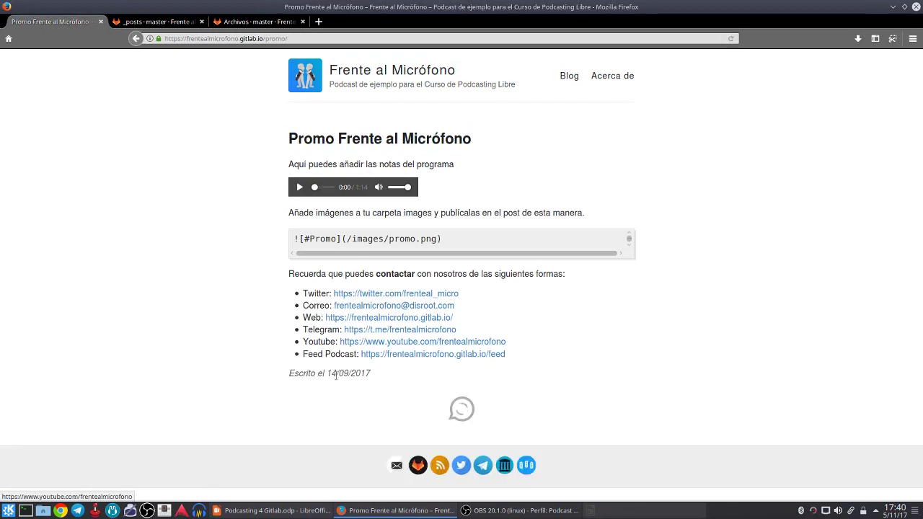
pyautogui.click(311, 74)
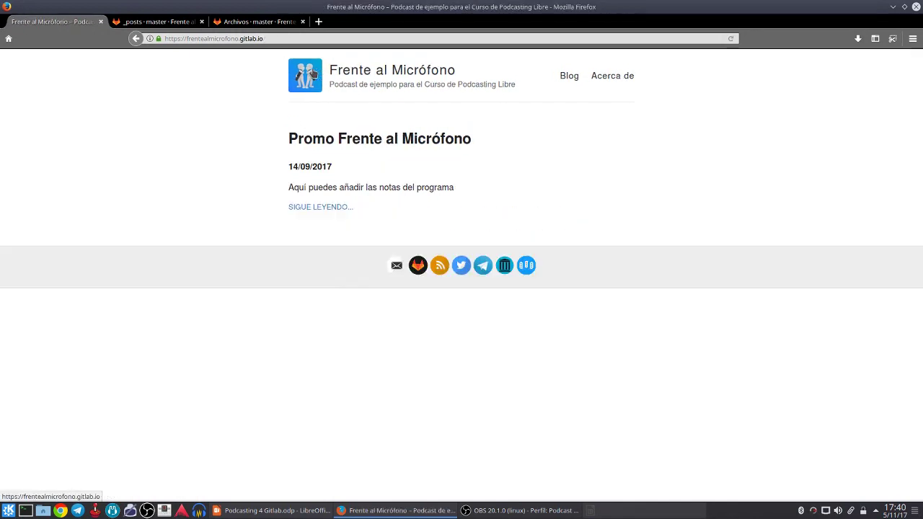
pyautogui.click(311, 75)
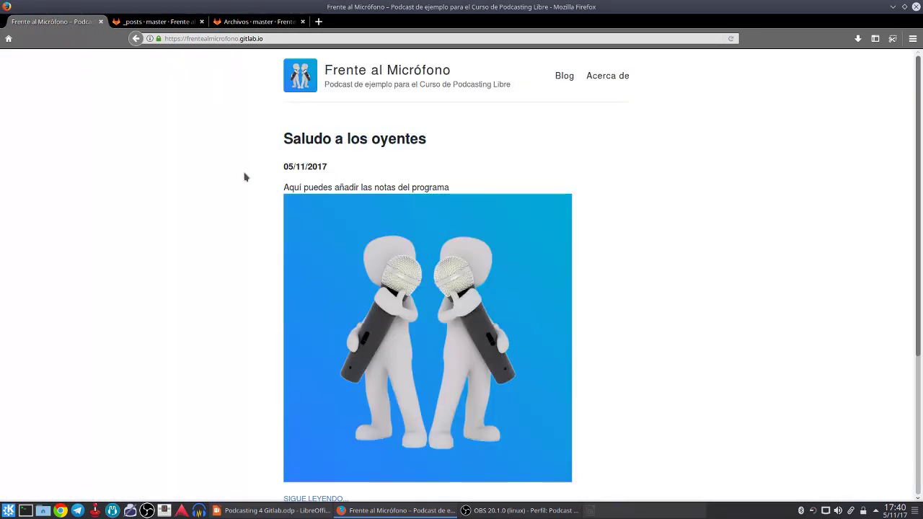
pyautogui.scroll(-3, 244, 178)
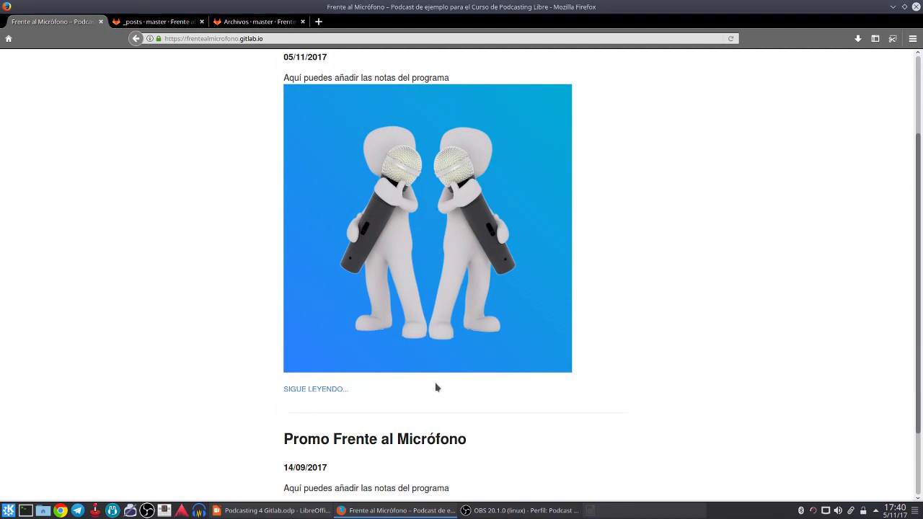
pyautogui.scroll(3, 303, 295)
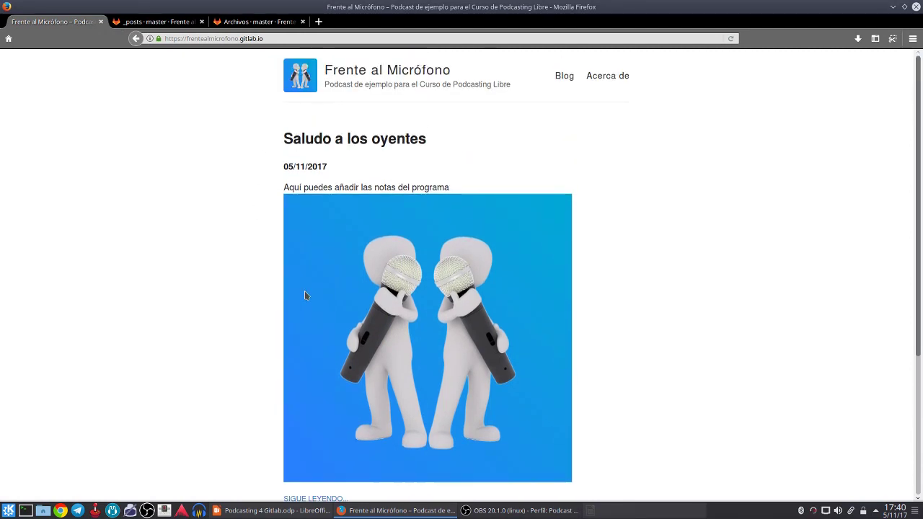
pyautogui.scroll(-3, 304, 295)
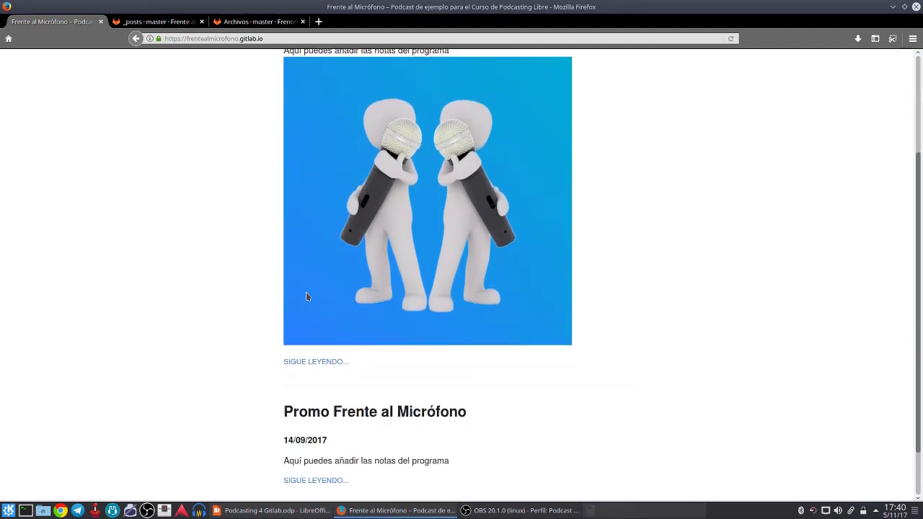
# - Open the full Saludo a los oyentes post and review its image, contact links and comments section
pyautogui.click(336, 363)
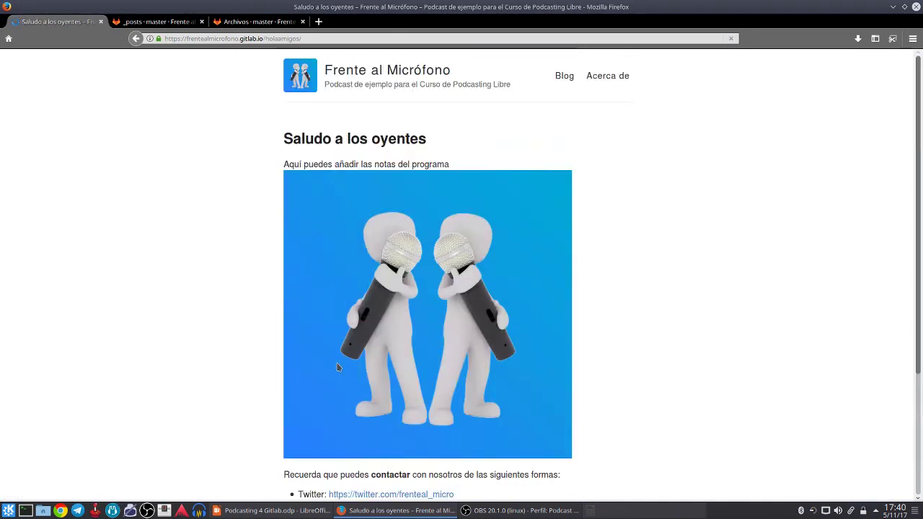
pyautogui.scroll(-5, 223, 287)
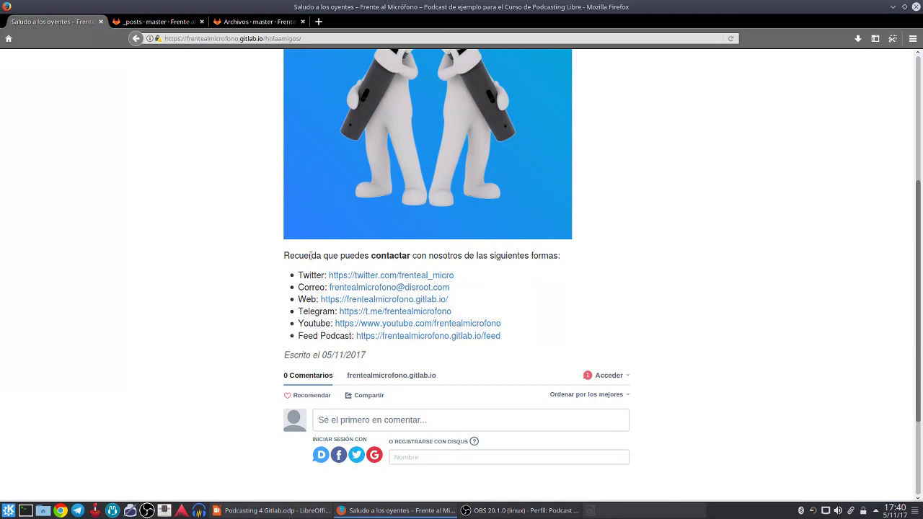
pyautogui.scroll(5, 493, 360)
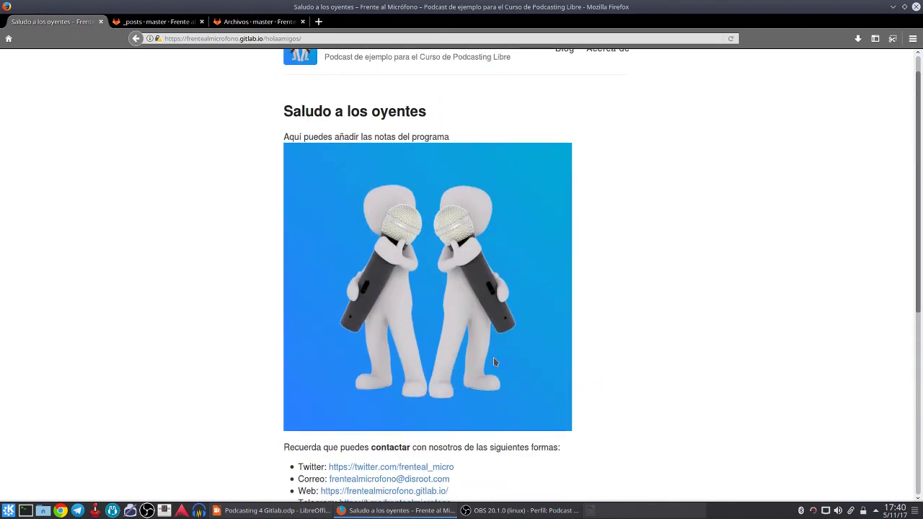
pyautogui.scroll(1, 339, 101)
# - Return to the blog's home page and compare the Saludo a los oyentes and Promo Frente al Micrófono entries
pyautogui.click(350, 67)
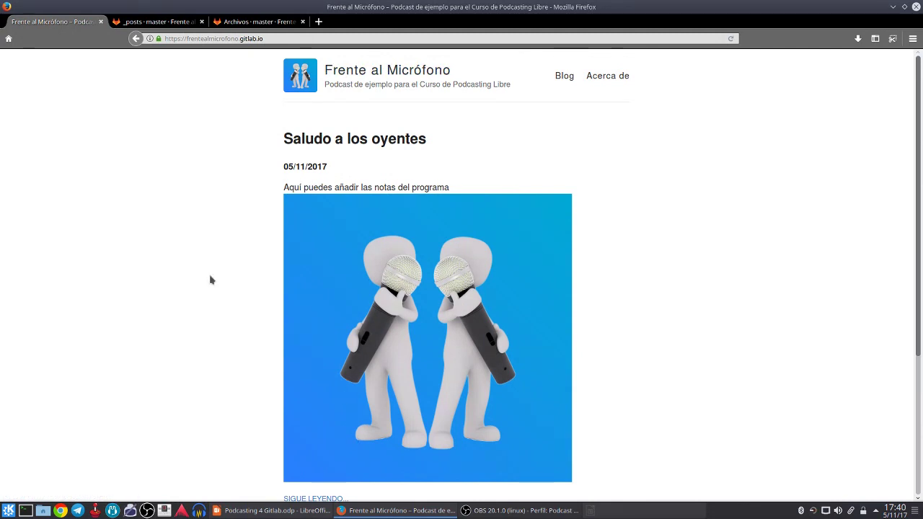
pyautogui.scroll(-5, 210, 280)
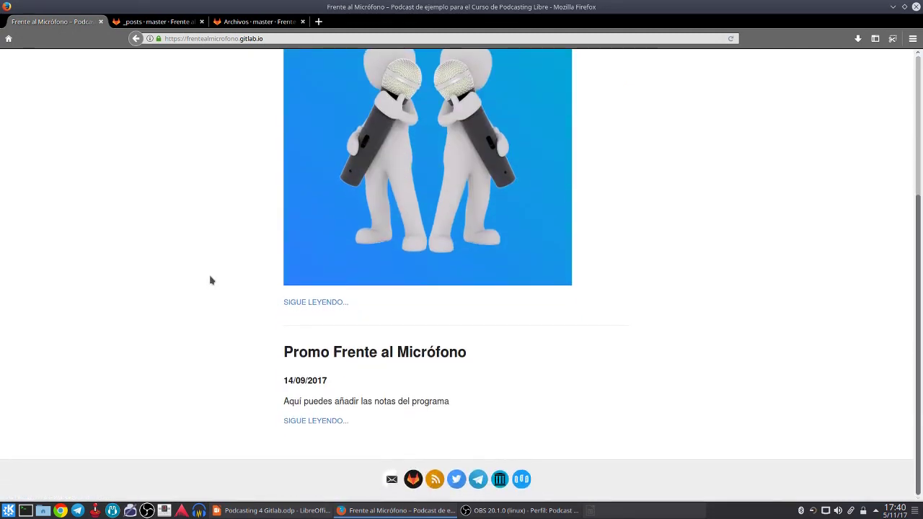
pyautogui.scroll(4, 210, 280)
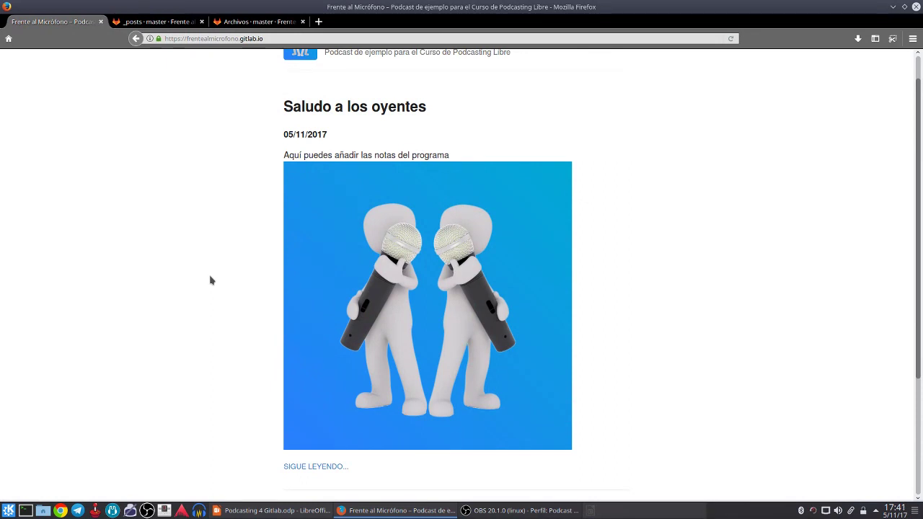
pyautogui.scroll(-4, 210, 280)
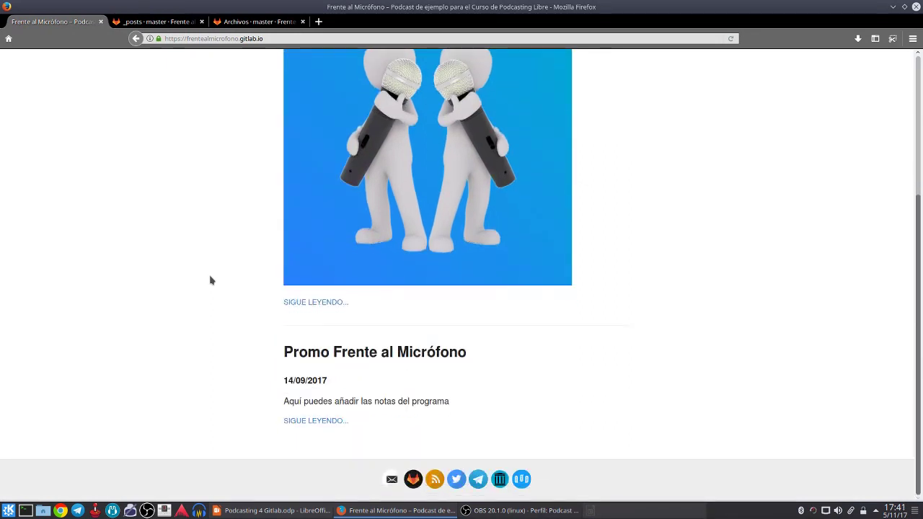
pyautogui.scroll(5, 210, 279)
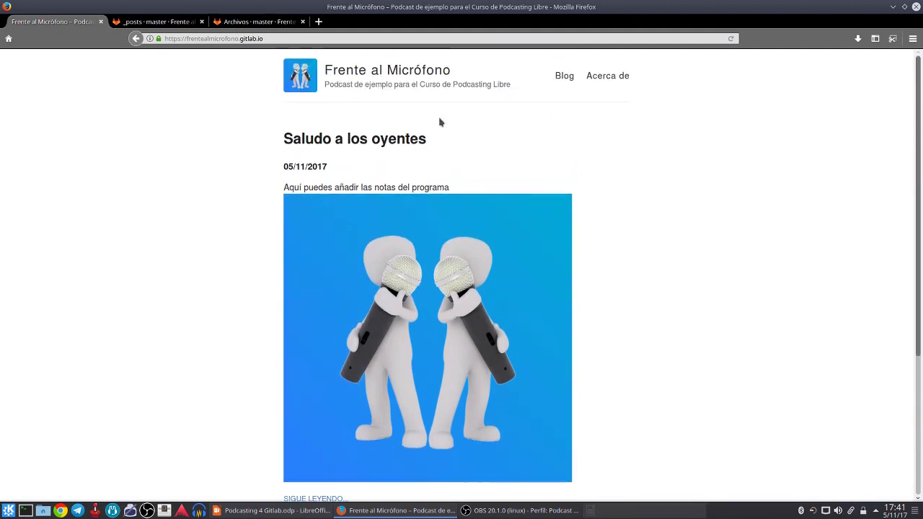
# - Review the contact links on the blog's Acerca de page and open the Feed Podcast link
pyautogui.click(598, 78)
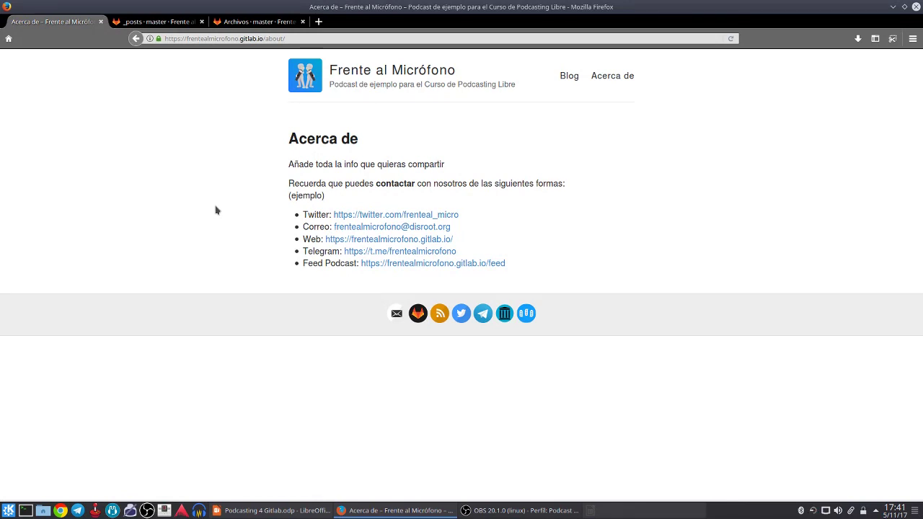
pyautogui.click(455, 263)
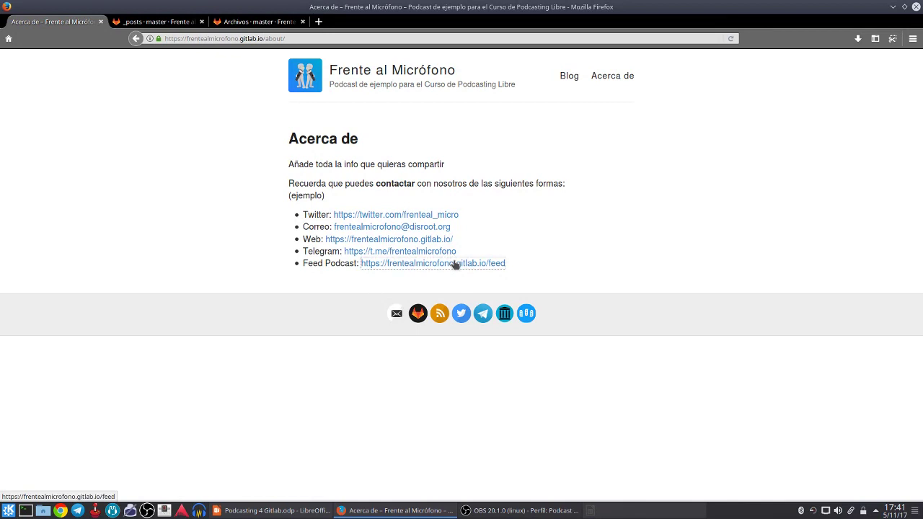